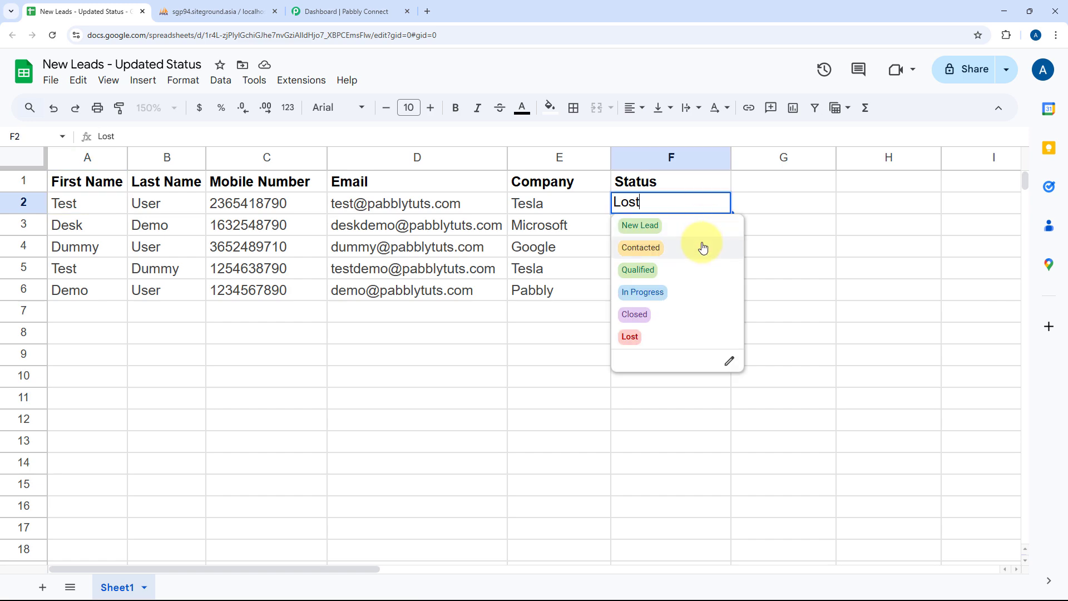
Review the leads and their Status values in the spreadsheet, the New_Leads database table and the Pabbly Connect dashboard
{"action": "left_click", "coordinate": [548, 207]}
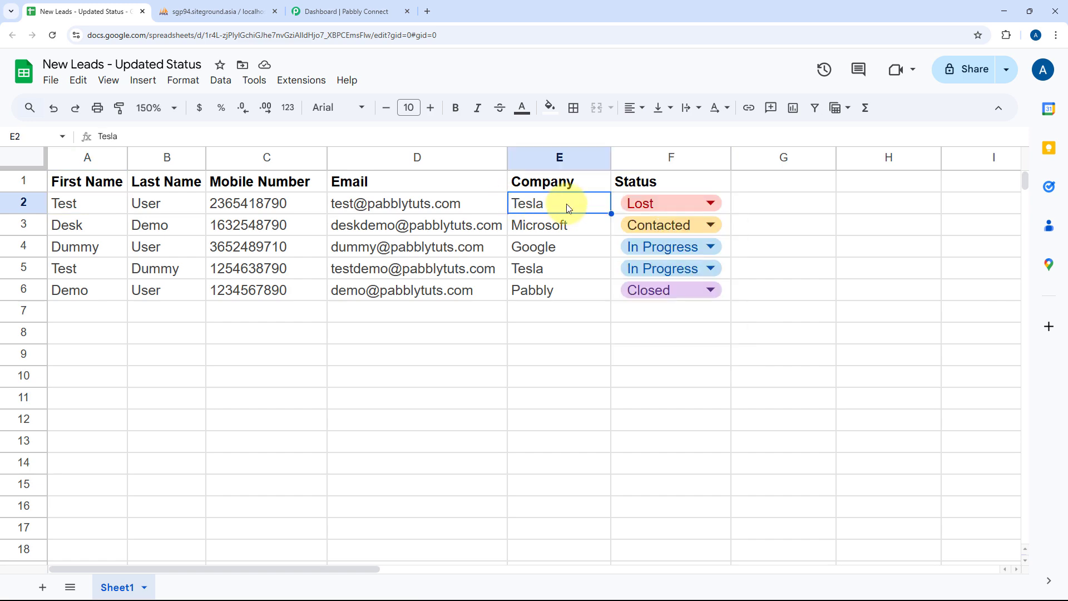
{"action": "left_click", "coordinate": [167, 11]}
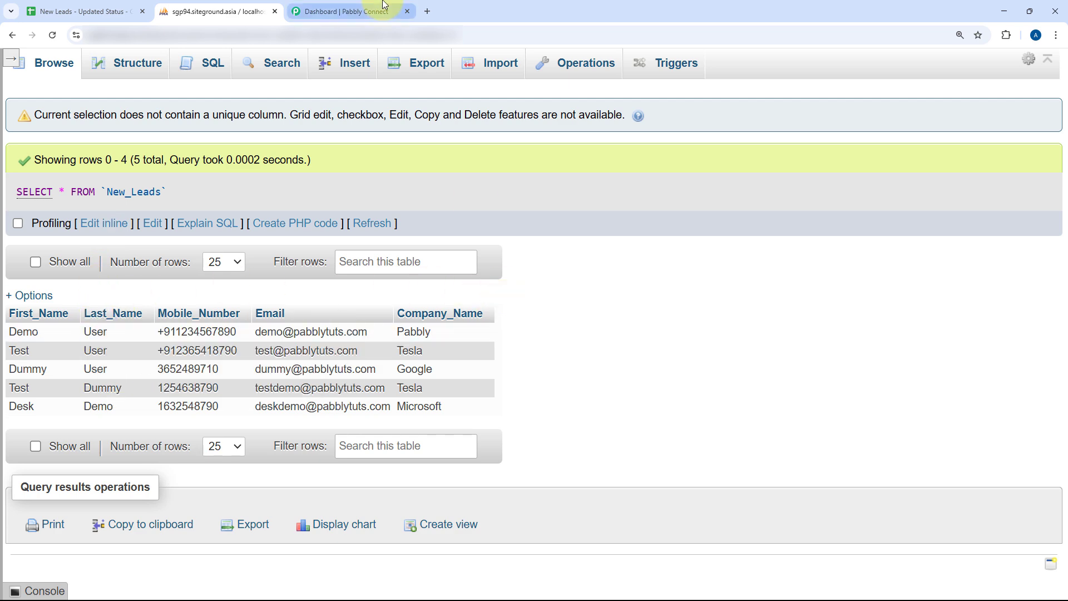
{"action": "left_click", "coordinate": [368, 11]}
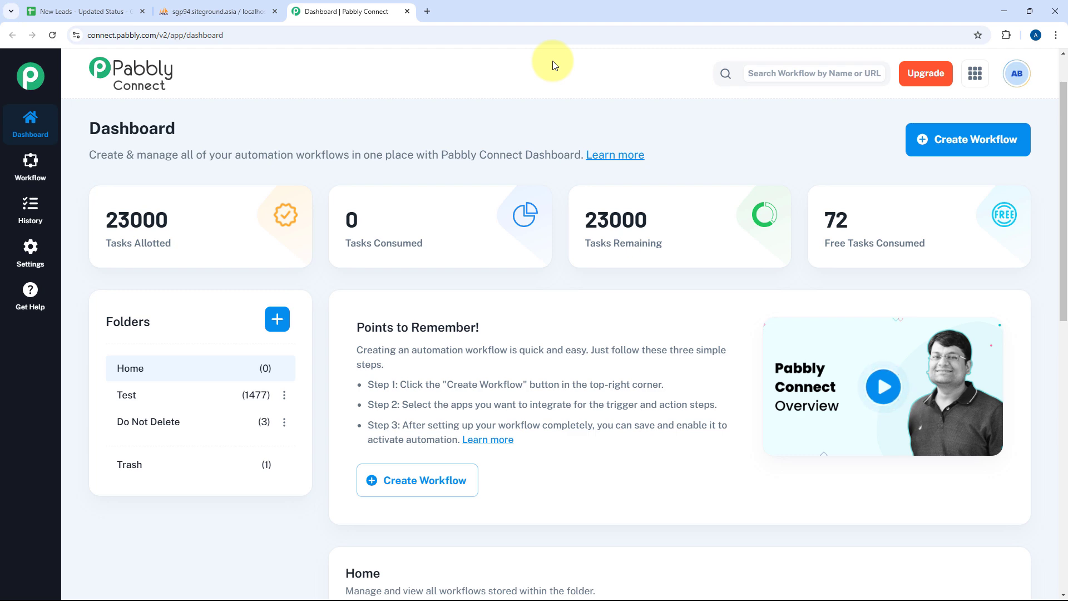
{"action": "left_click", "coordinate": [139, 12]}
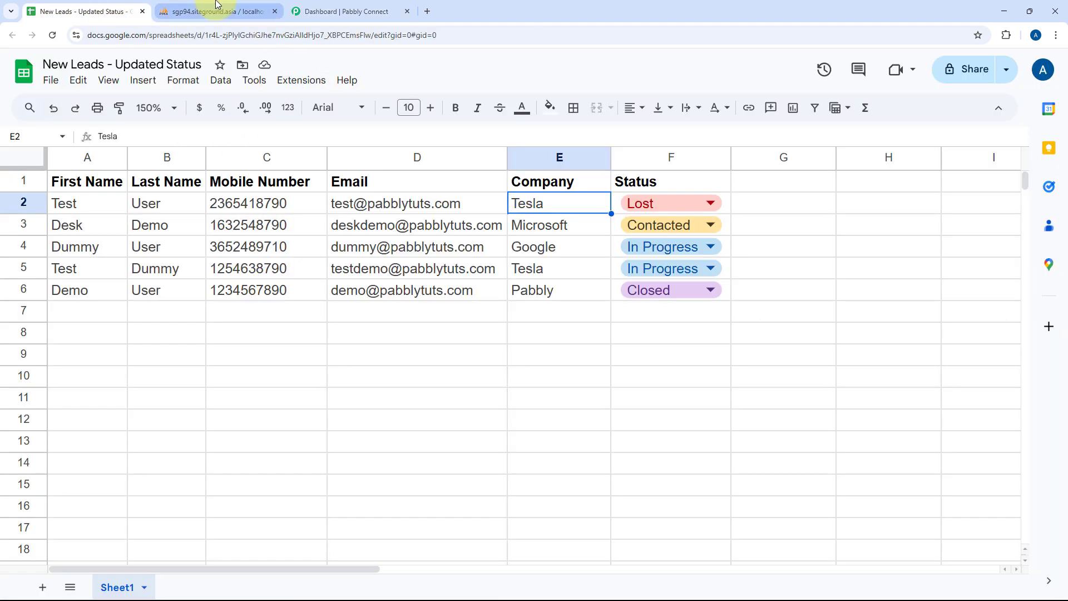
{"action": "left_click", "coordinate": [189, 11]}
{"action": "left_click", "coordinate": [346, 10]}
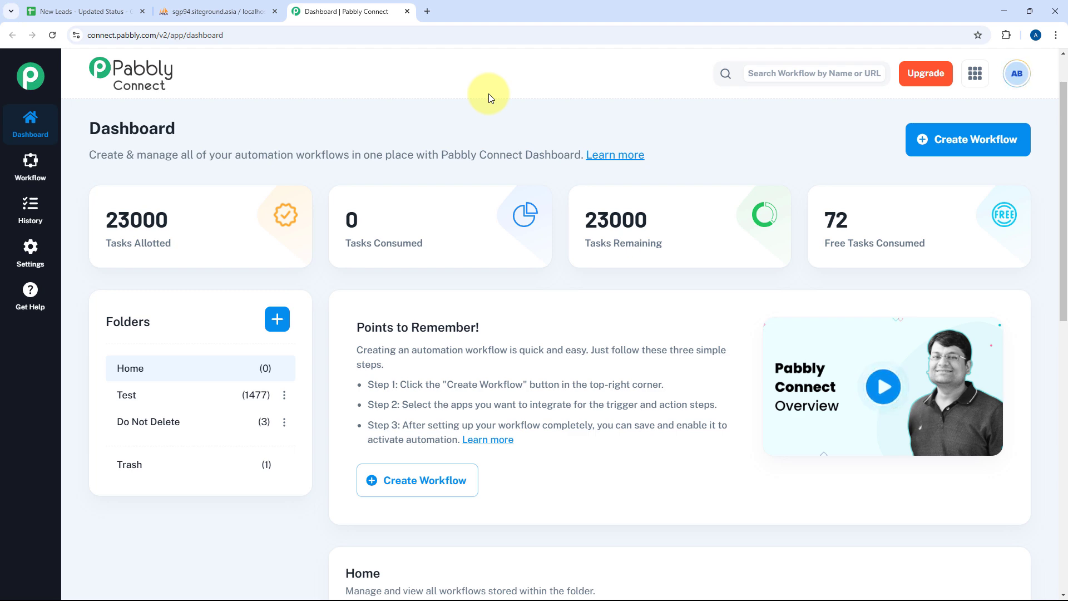
Create a workflow named "Google Sheets to MySQL" in the Home folder
{"action": "left_click", "coordinate": [925, 139]}
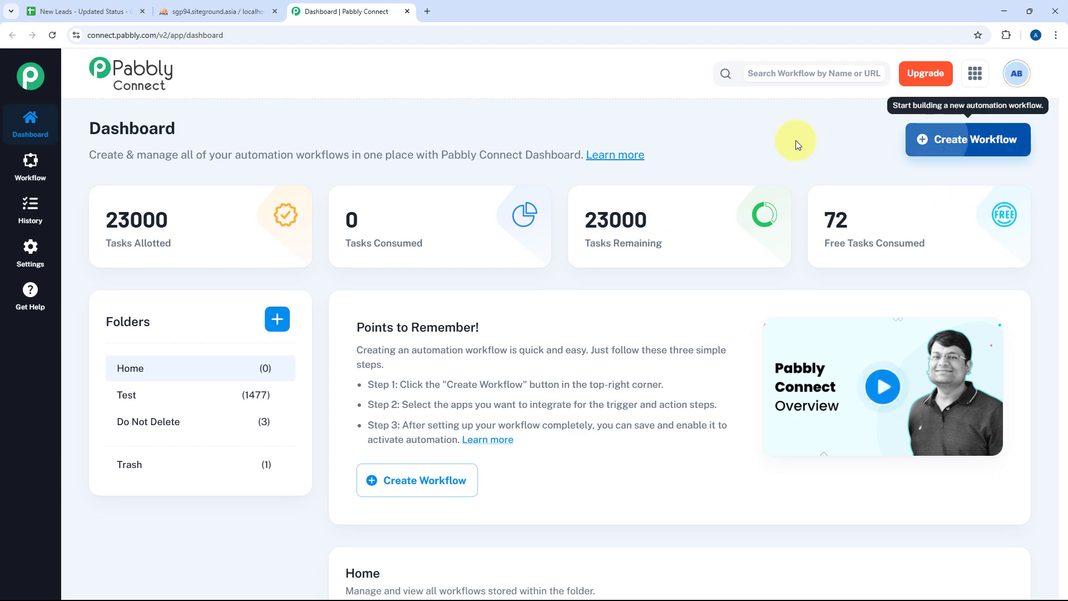
{"action": "type", "text": "G"}
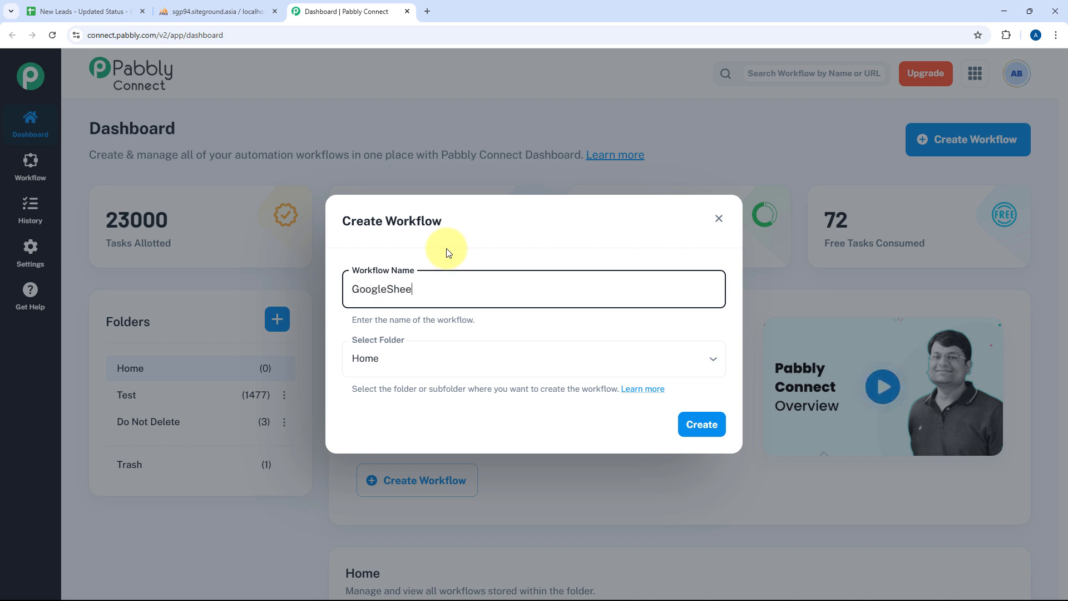
{"action": "type", "text": "oogle Sheets to MySQL"}
{"action": "left_click", "coordinate": [488, 359]}
{"action": "left_click", "coordinate": [410, 396]}
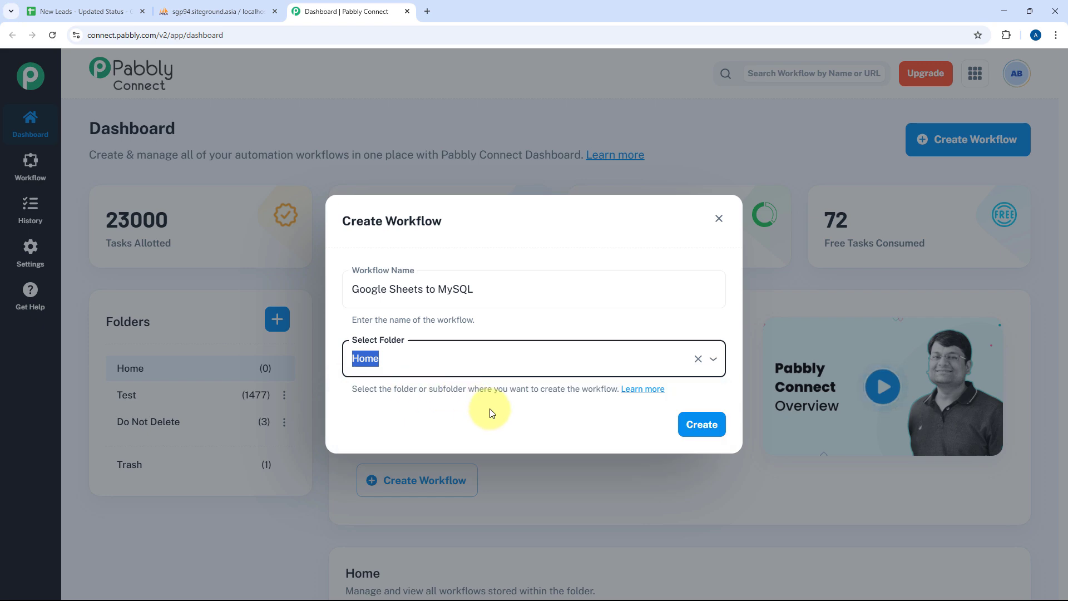
{"action": "left_click", "coordinate": [491, 412]}
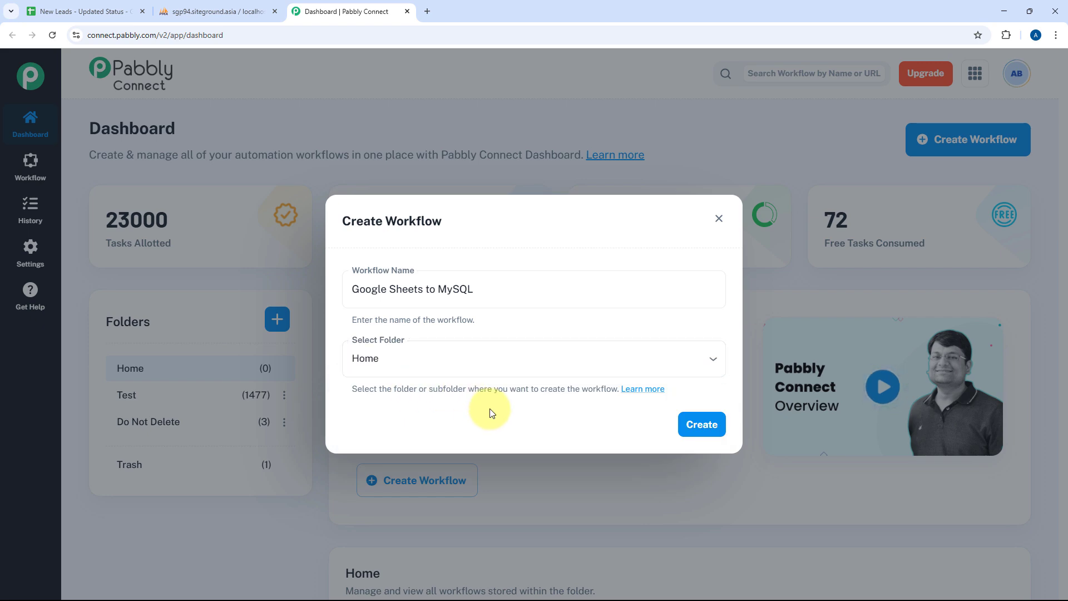
{"action": "left_click", "coordinate": [719, 425]}
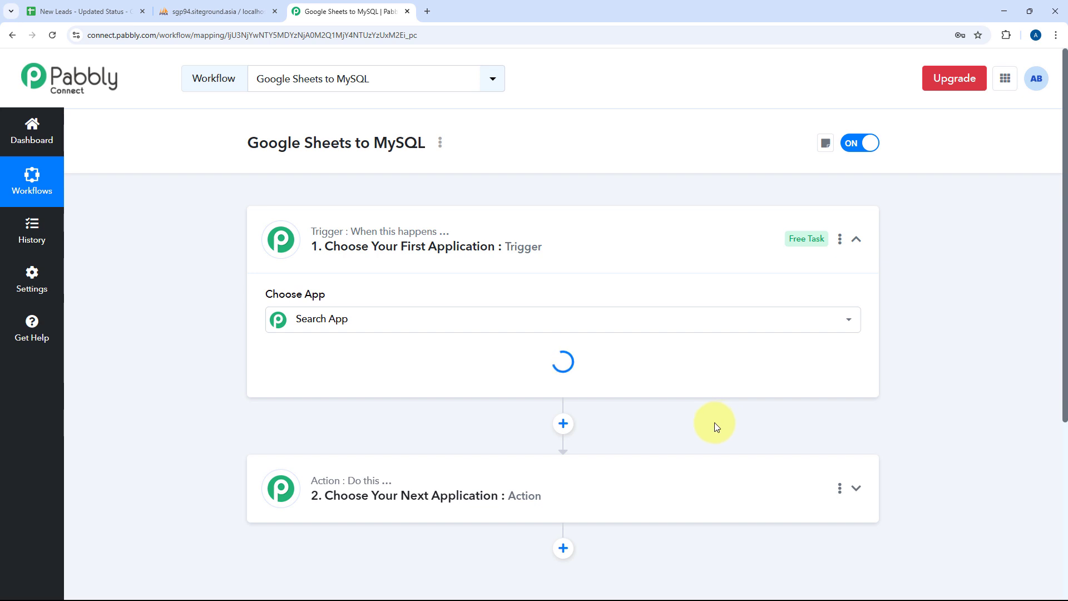
Look over the workflow's trigger and action blocks, collapsing the trigger block and expanding its app selection again
{"action": "left_click", "coordinate": [460, 245]}
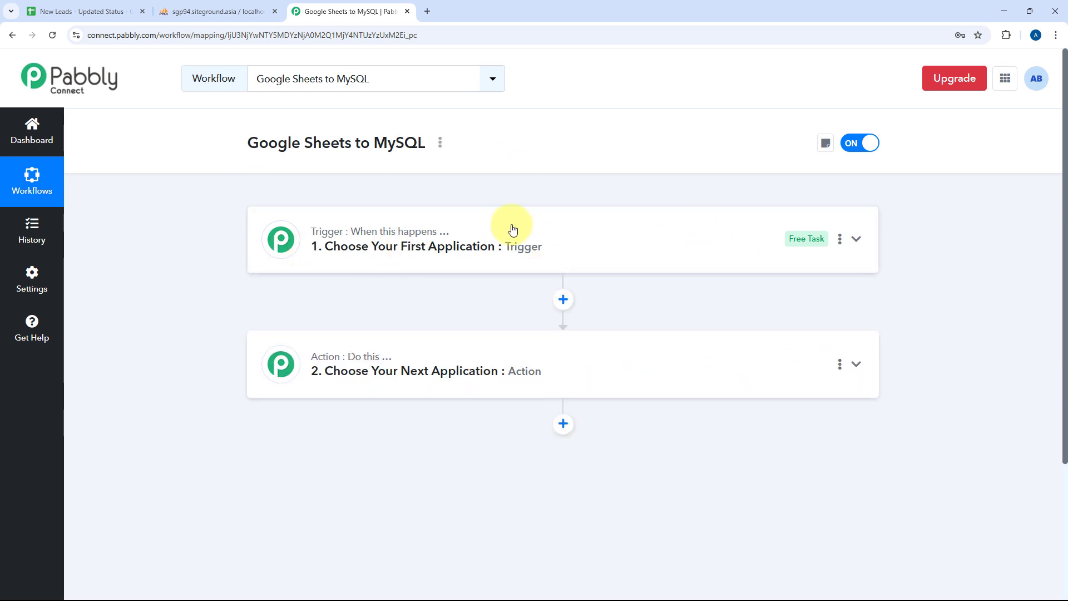
{"action": "mouse_move", "coordinate": [331, 373]}
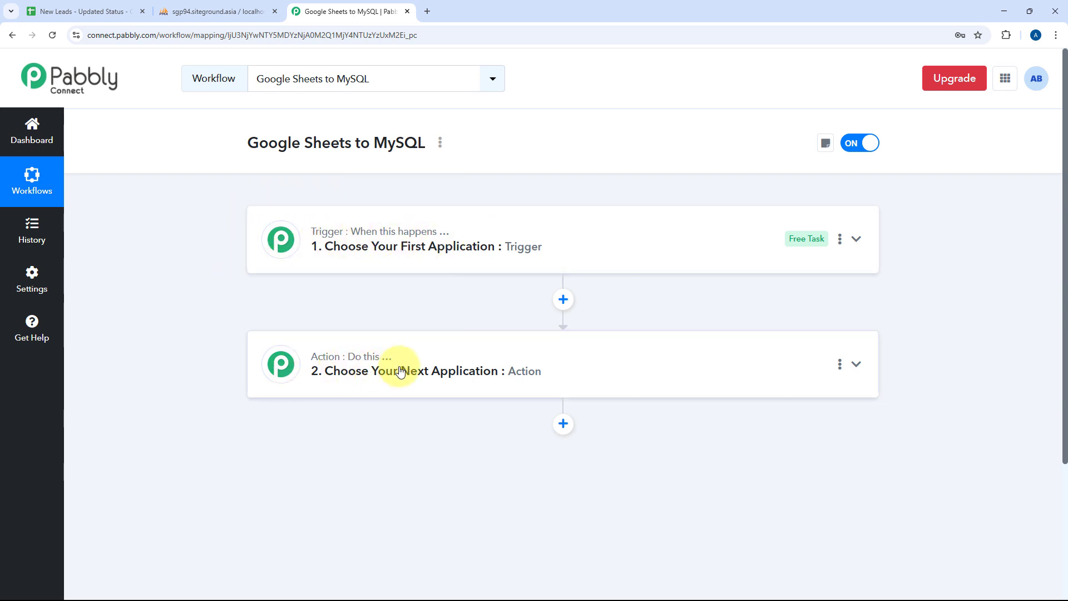
{"action": "left_click", "coordinate": [562, 241]}
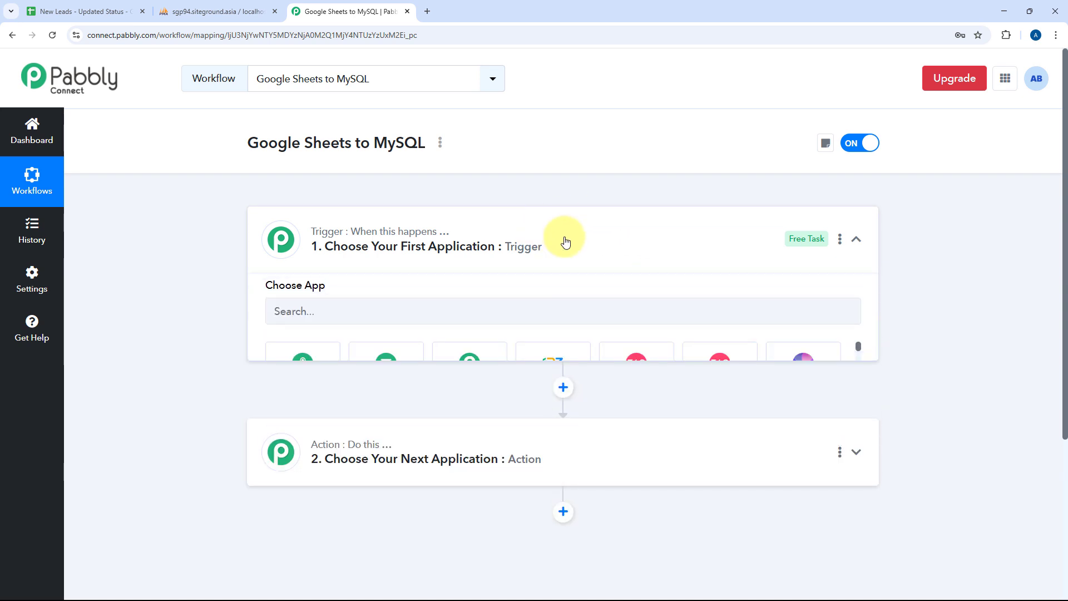
{"action": "scroll", "coordinate": [185, 255], "scroll_direction": "down", "scroll_amount": 2}
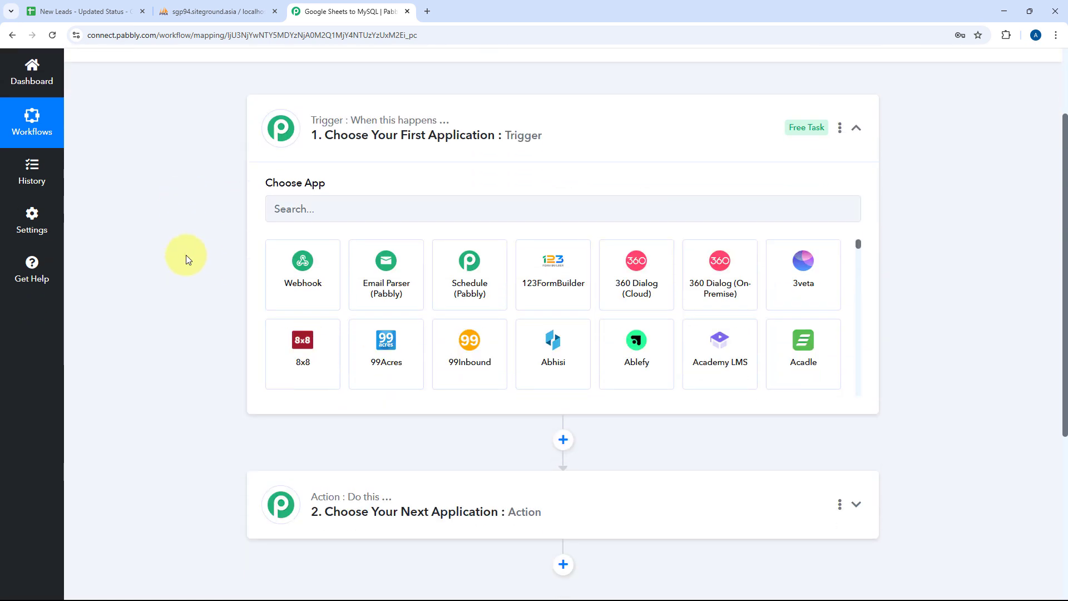
Examine the lead rows and Status column in the Google Sheets spreadsheet and the New_Leads database table against the workflow's trigger and action
{"action": "left_click", "coordinate": [107, 7]}
{"action": "left_click", "coordinate": [328, 11]}
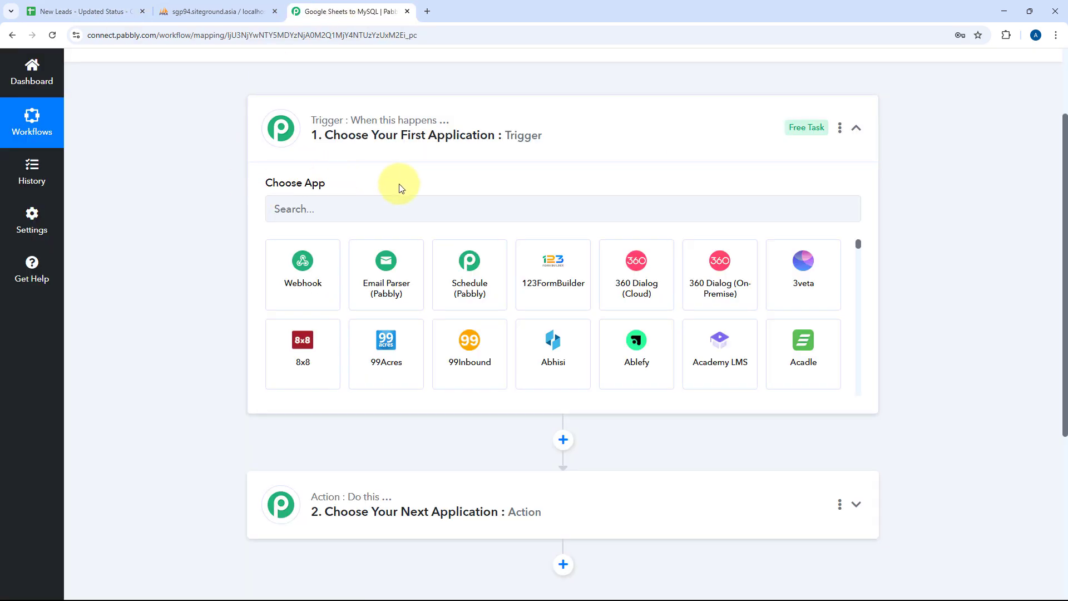
{"action": "left_click", "coordinate": [89, 11]}
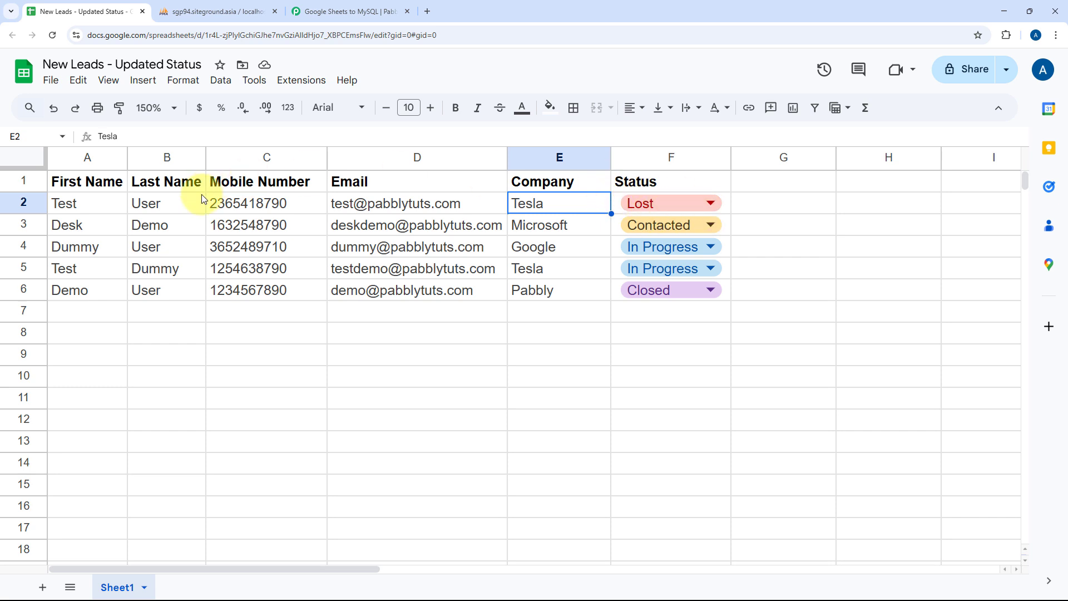
{"action": "left_click", "coordinate": [339, 11]}
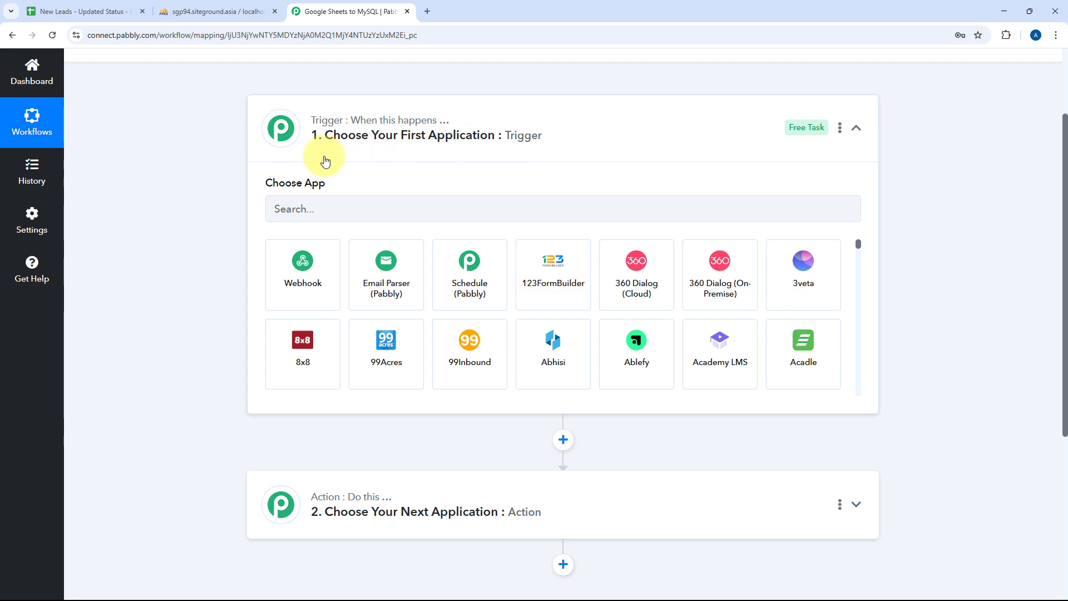
{"action": "scroll", "coordinate": [203, 273], "scroll_direction": "down", "scroll_amount": 1}
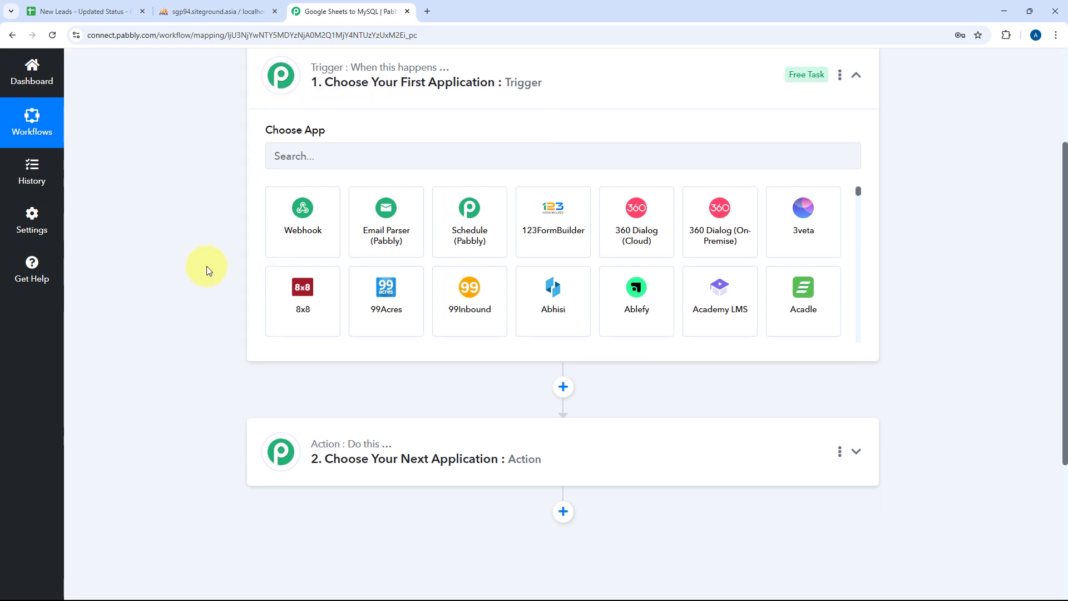
{"action": "left_click", "coordinate": [132, 15]}
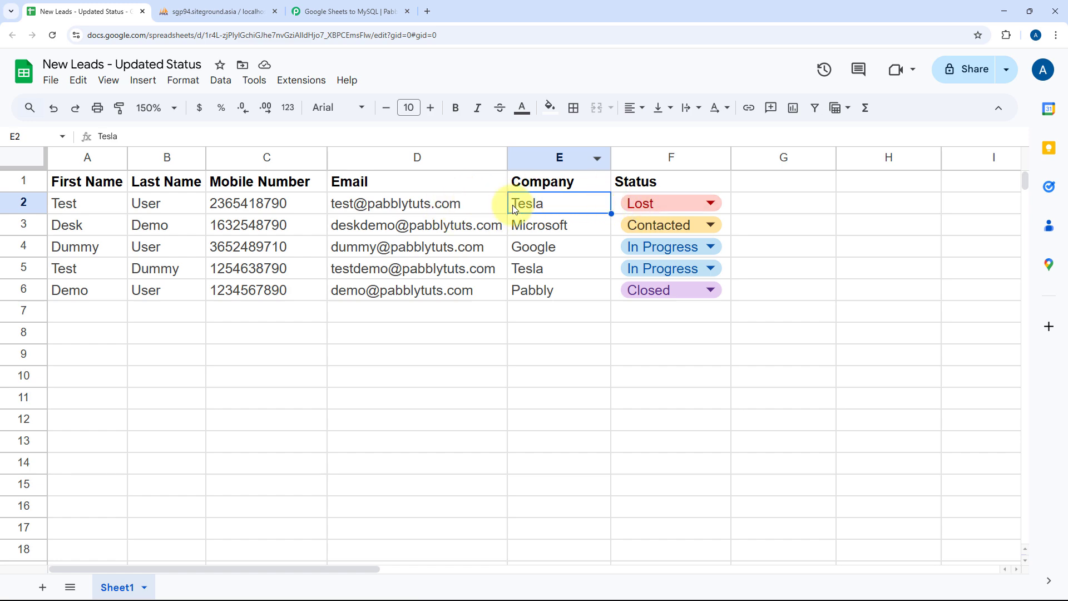
{"action": "left_click", "coordinate": [347, 11]}
{"action": "left_click", "coordinate": [83, 11]}
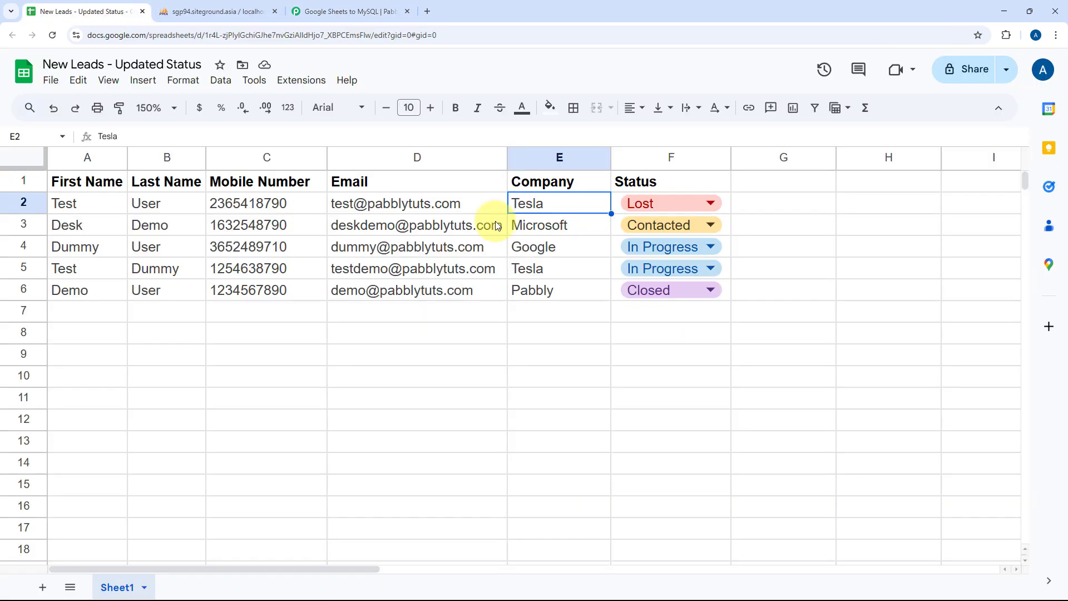
{"action": "left_click", "coordinate": [347, 11]}
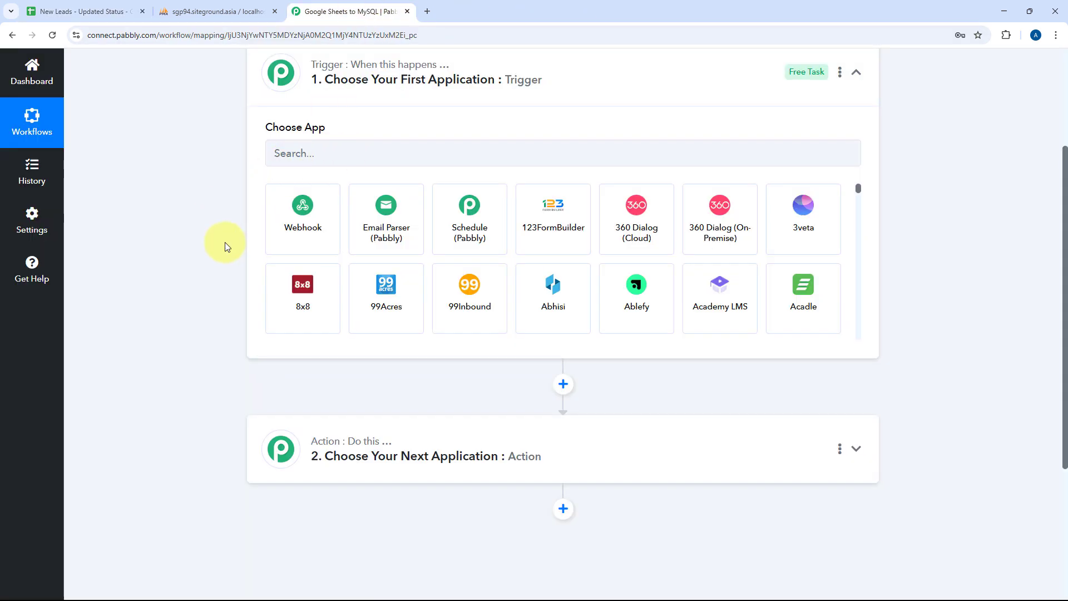
{"action": "left_click", "coordinate": [67, 11]}
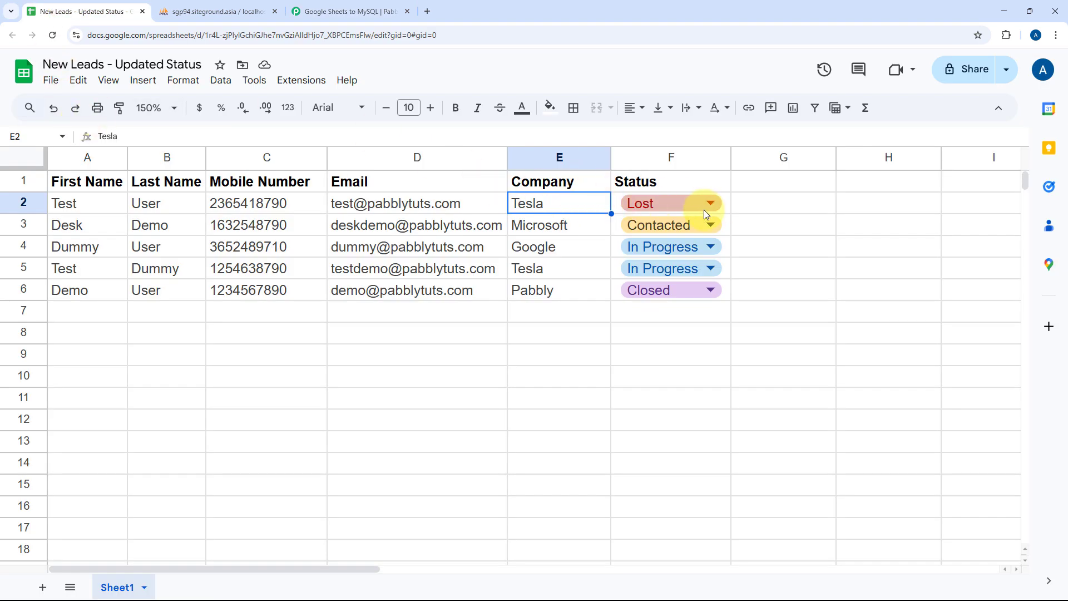
{"action": "left_click", "coordinate": [367, 12]}
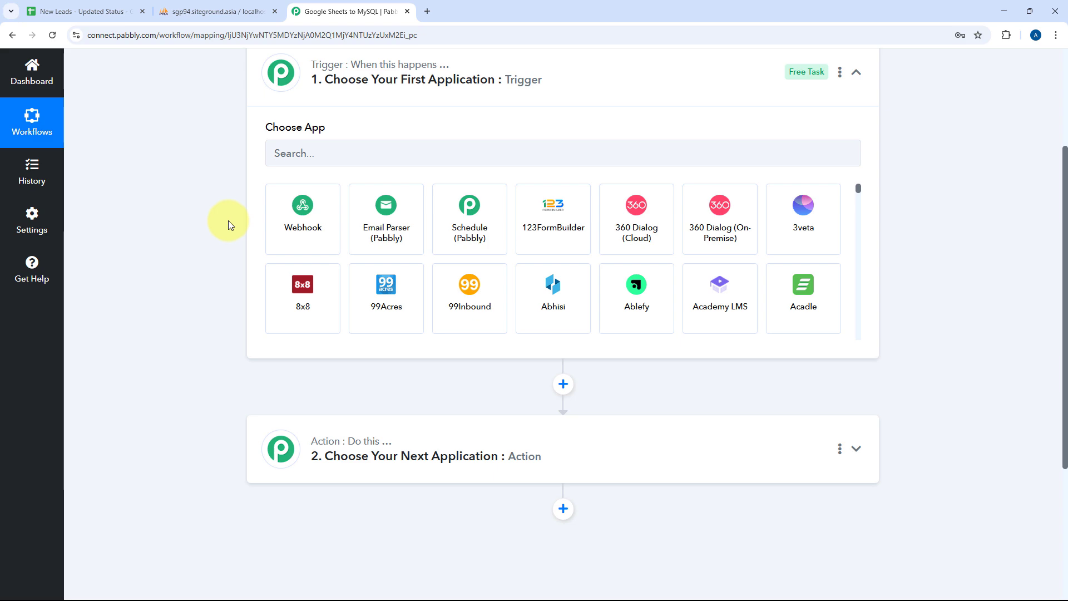
{"action": "left_click", "coordinate": [214, 11]}
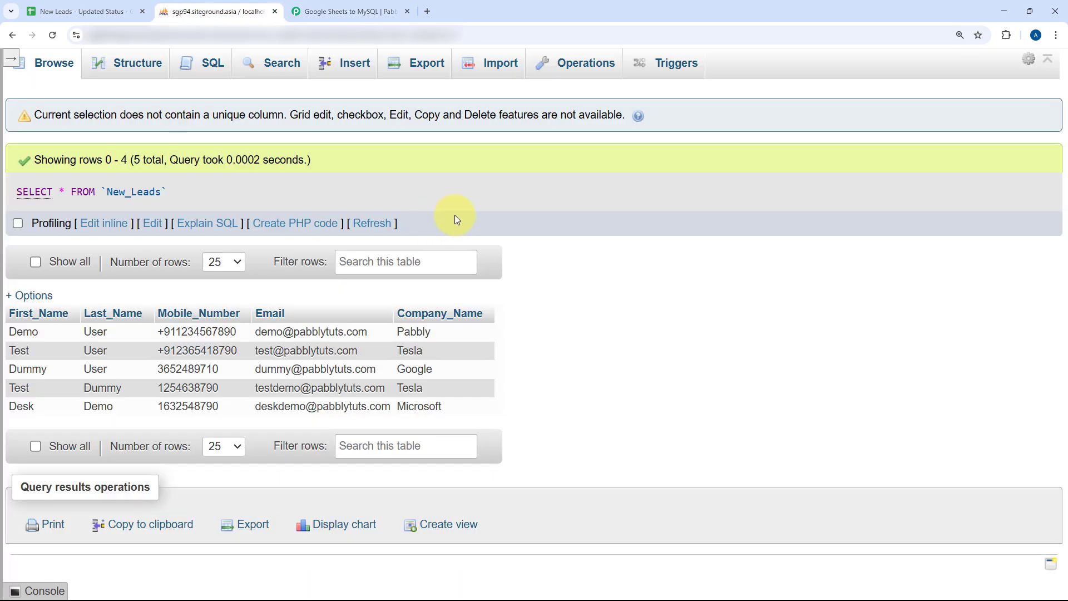
{"action": "left_click", "coordinate": [349, 8]}
{"action": "scroll", "coordinate": [184, 145], "scroll_direction": "down", "scroll_amount": 2}
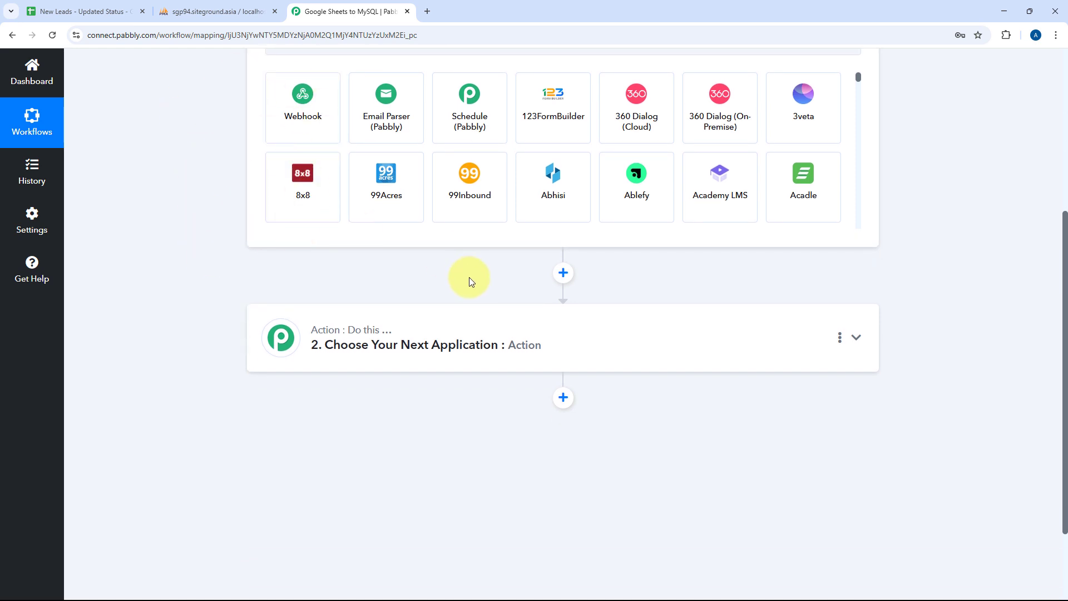
{"action": "left_click", "coordinate": [236, 10]}
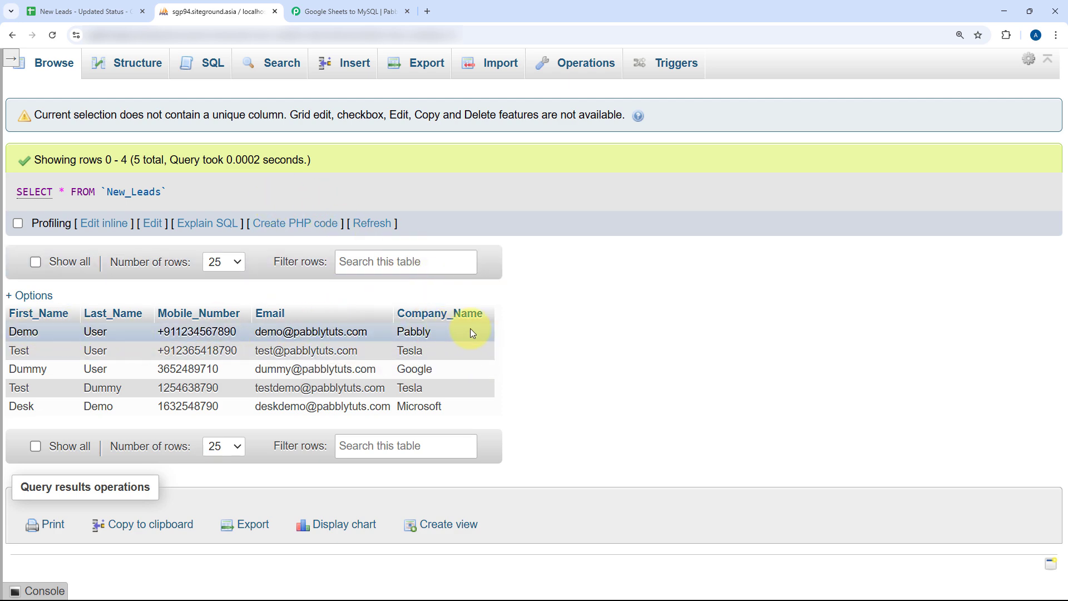
{"action": "left_click", "coordinate": [349, 11]}
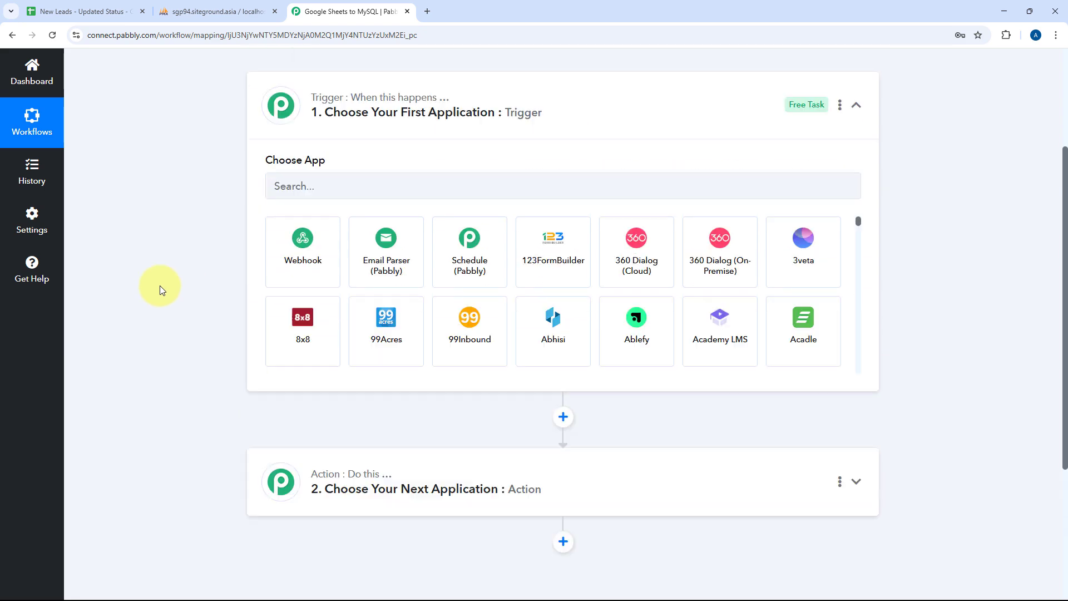
Set the workflow's trigger app to Google Sheets with the trigger event New or Updated Spreadsheet Row
{"action": "left_click", "coordinate": [301, 207]}
{"action": "type", "text": "Go"}
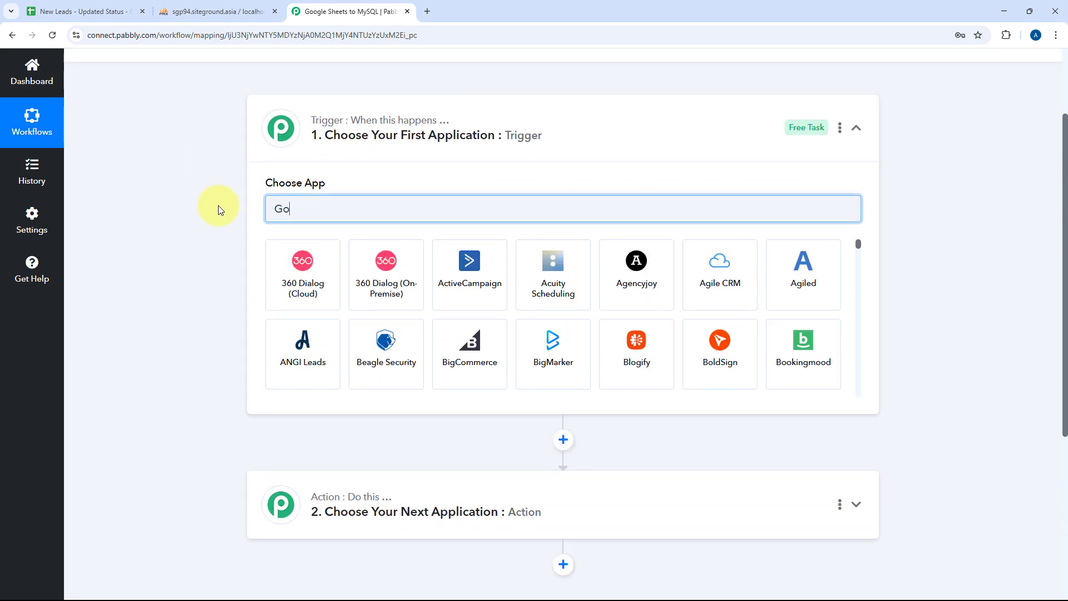
{"action": "type", "text": "ogle Sh"}
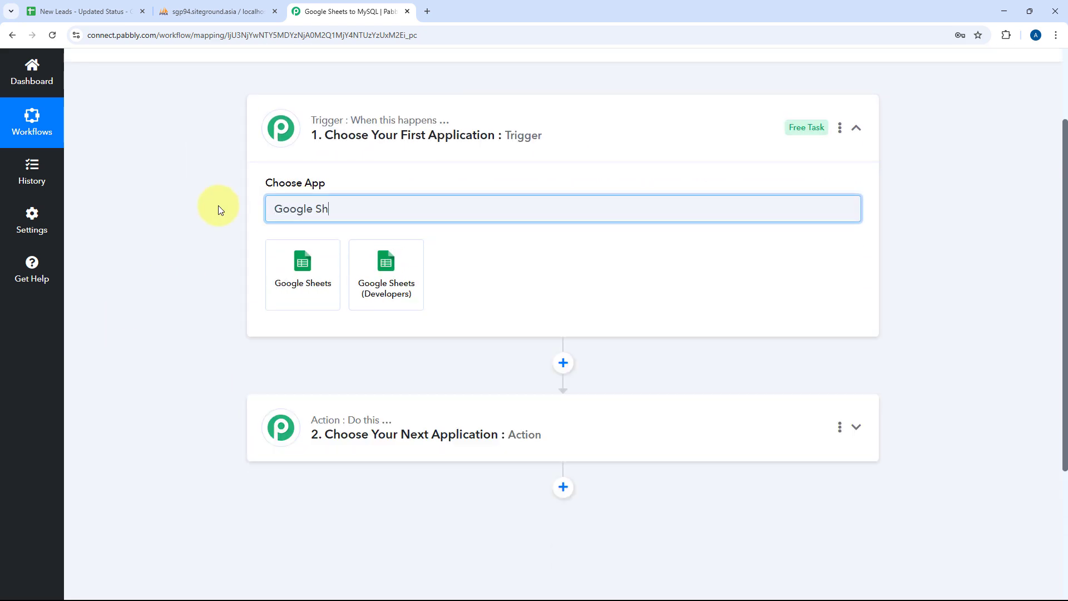
{"action": "left_click", "coordinate": [300, 266]}
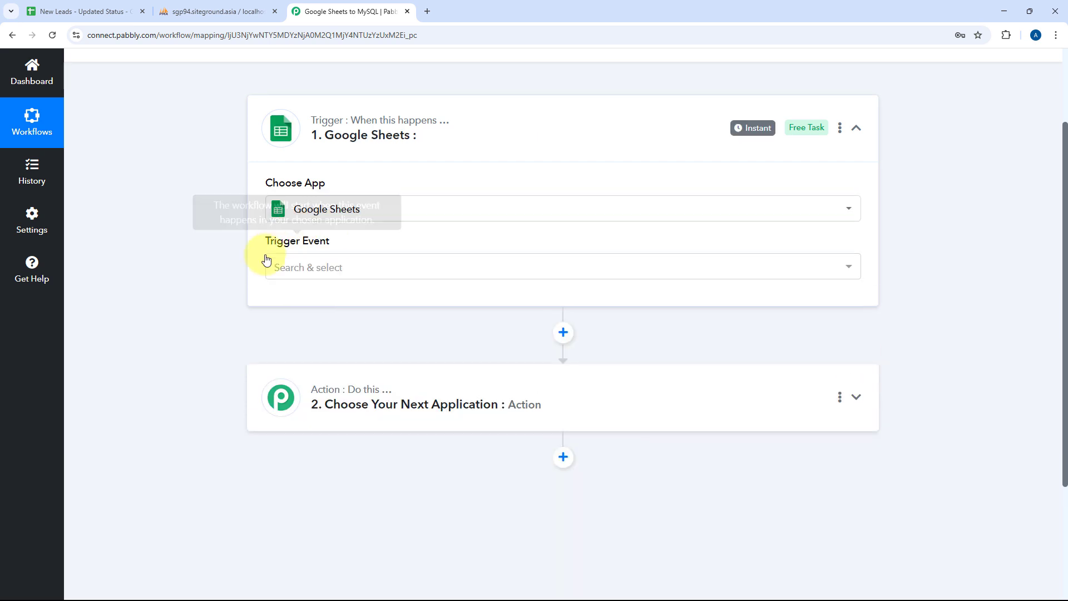
{"action": "scroll", "coordinate": [206, 203], "scroll_direction": "down", "scroll_amount": 1}
{"action": "left_click", "coordinate": [350, 209]}
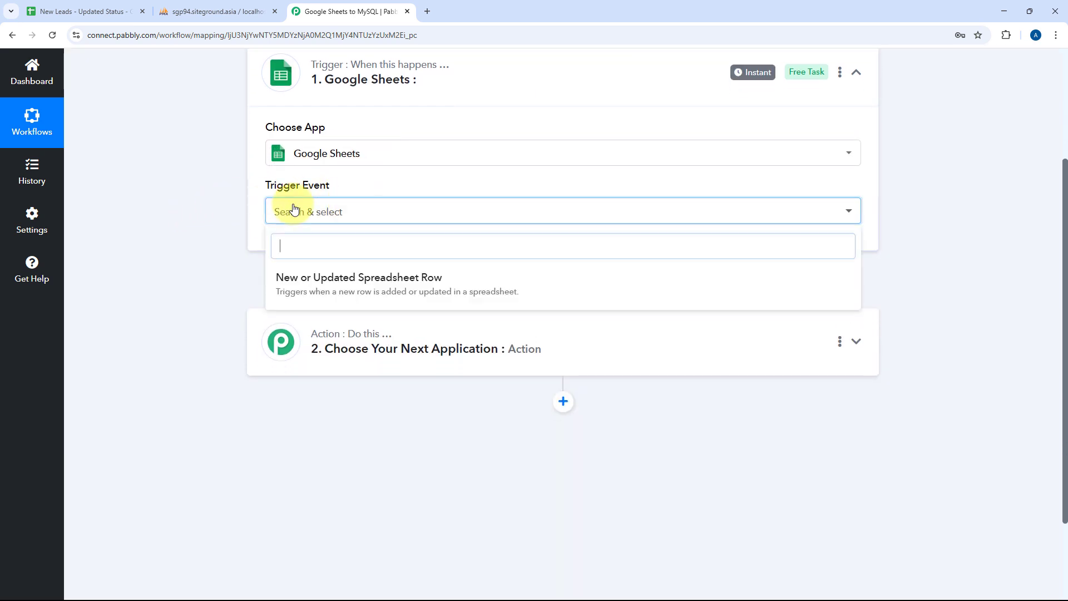
{"action": "left_click", "coordinate": [522, 280]}
Read through the webhook setup instructions of the Google Sheets trigger and copy its webhook URL
{"action": "scroll", "coordinate": [227, 268], "scroll_direction": "down", "scroll_amount": 3}
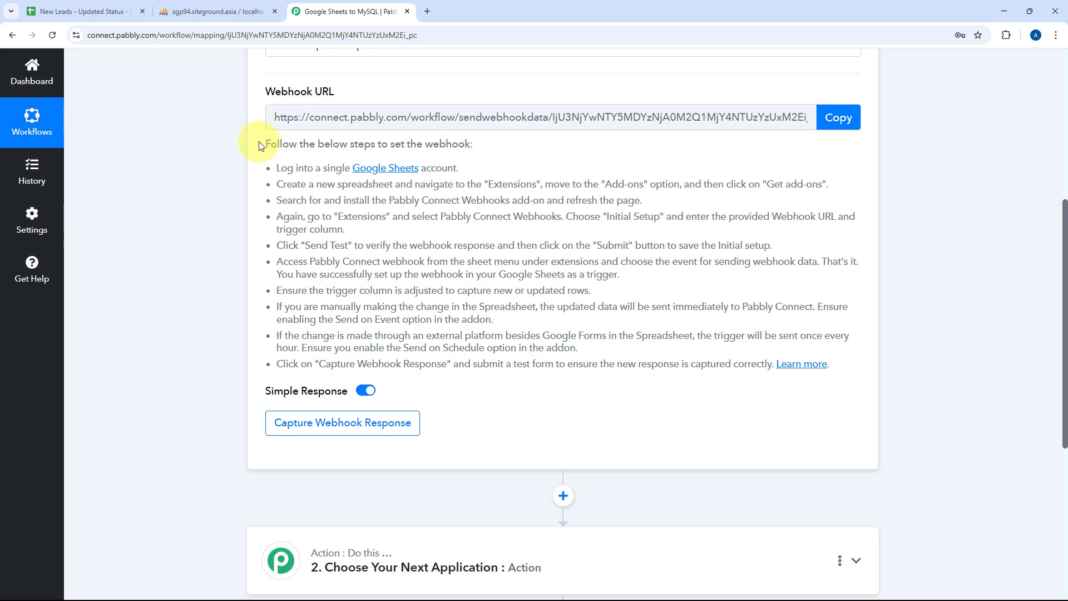
{"action": "left_click_drag", "start_coordinate": [259, 145], "coordinate": [843, 370]}
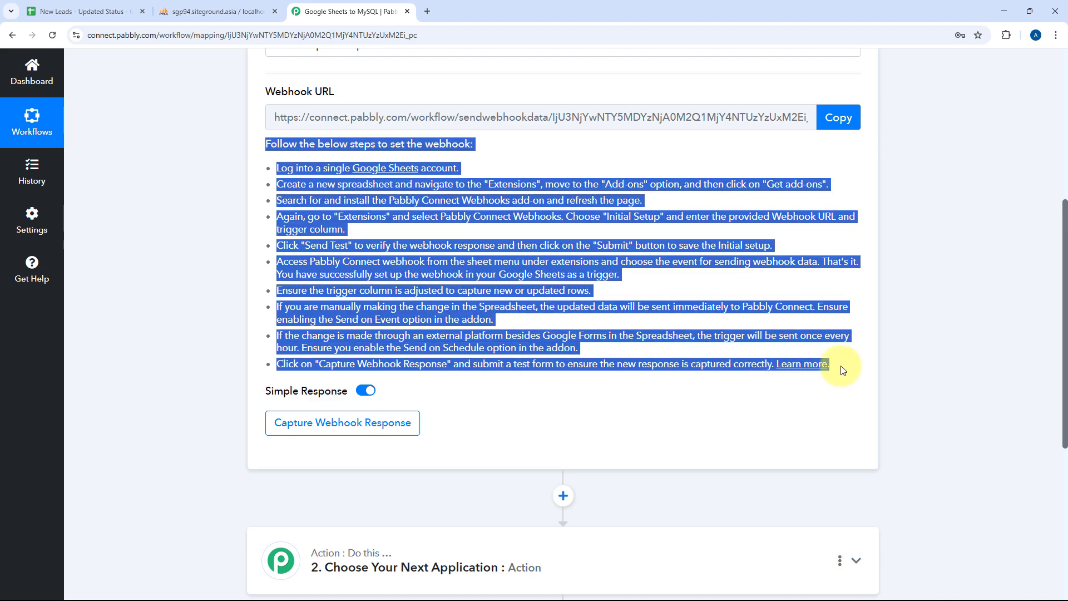
{"action": "left_click", "coordinate": [843, 370]}
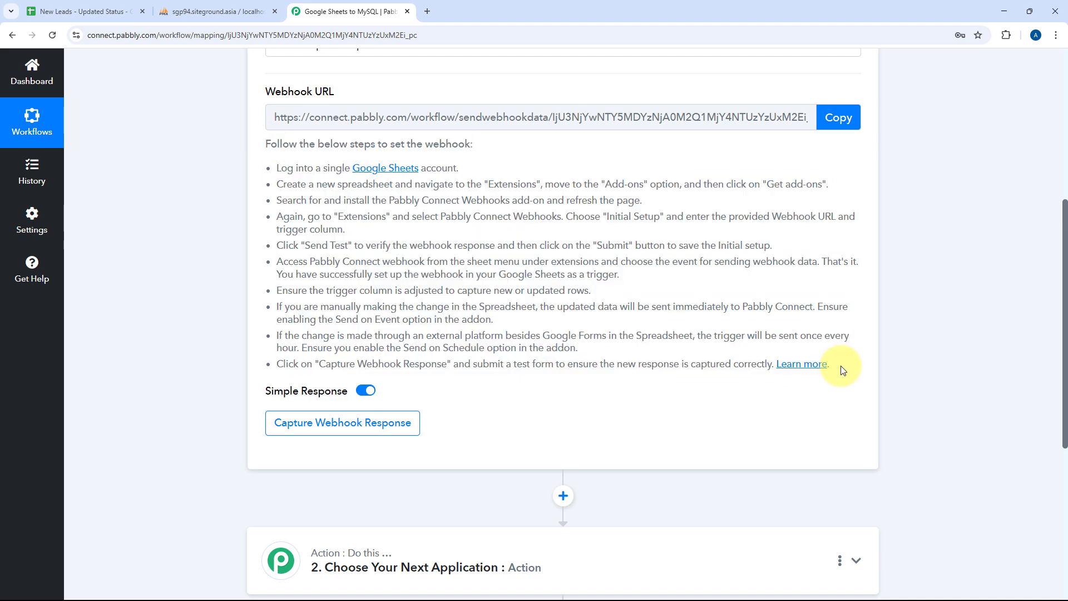
{"action": "left_click", "coordinate": [839, 115]}
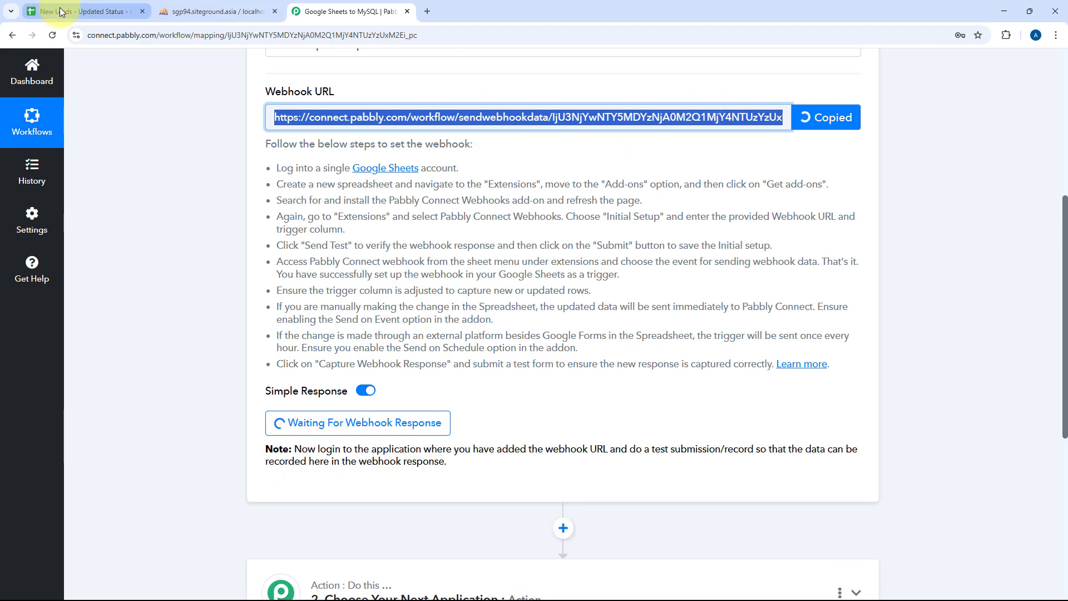
Switch to the New Leads - Updated Status spreadsheet in Google Sheets and look up the Pabbly Connect Webhooks add-on in the Google Workspace Marketplace
{"action": "left_click", "coordinate": [81, 11]}
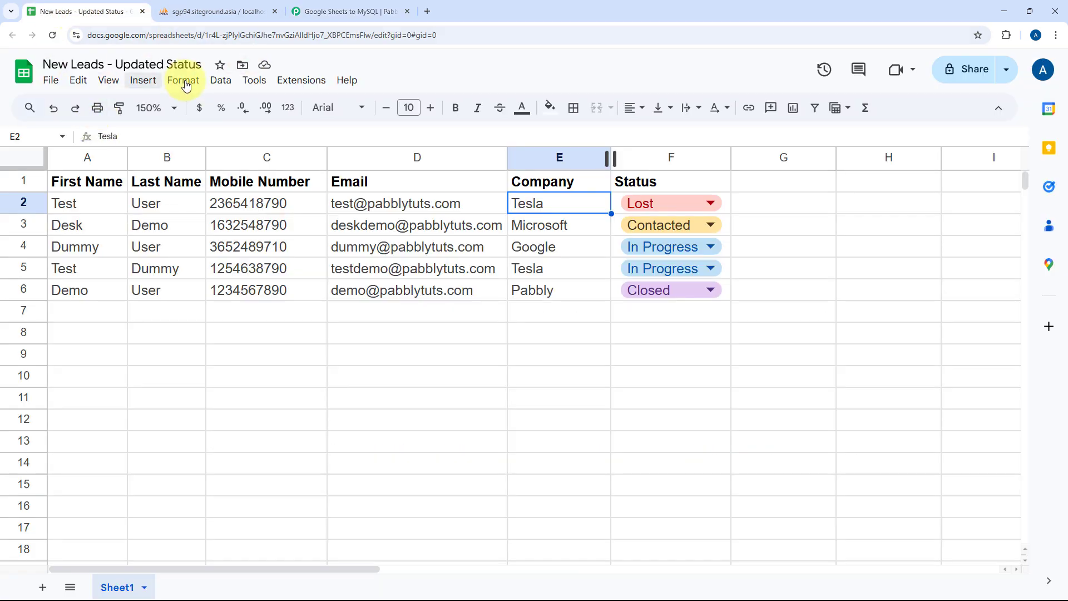
{"action": "left_click", "coordinate": [300, 80]}
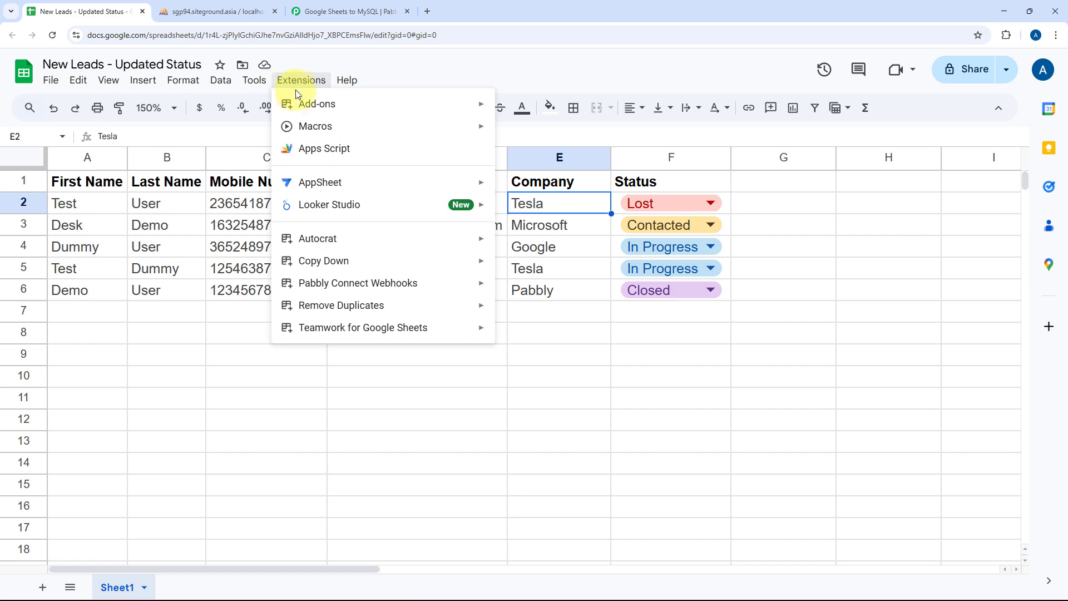
{"action": "mouse_move", "coordinate": [311, 104]}
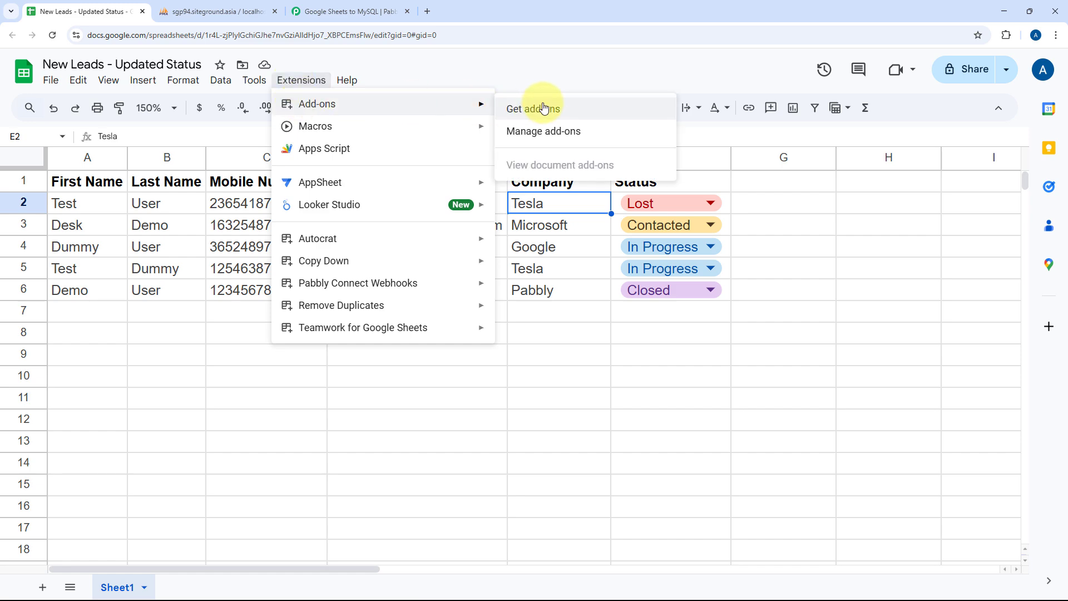
{"action": "left_click", "coordinate": [578, 112]}
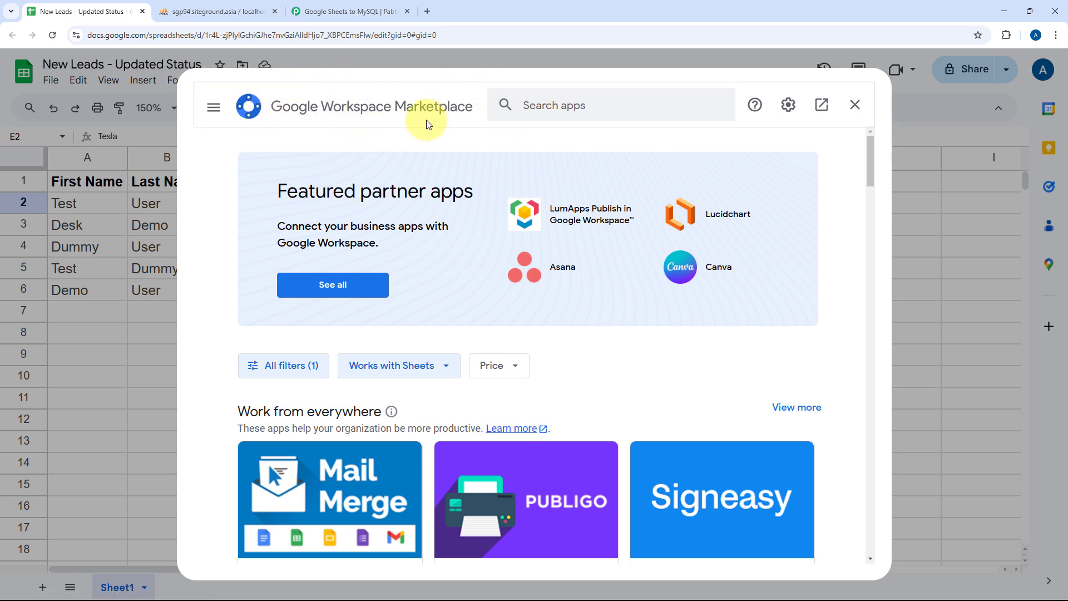
{"action": "left_click", "coordinate": [593, 106]}
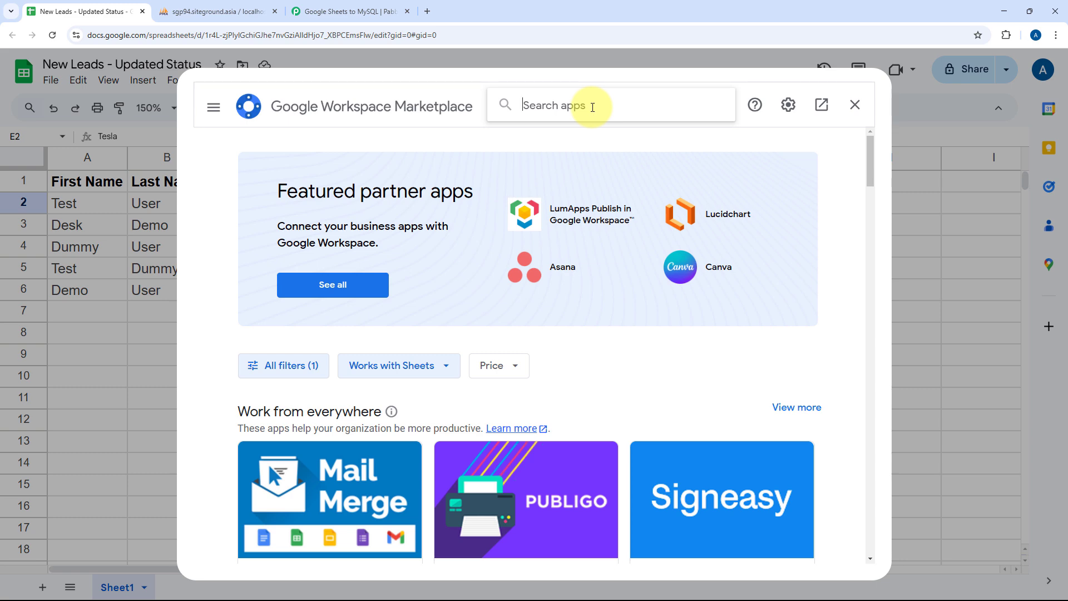
{"action": "type", "text": "Pabbly"}
{"action": "key", "text": "Down"}
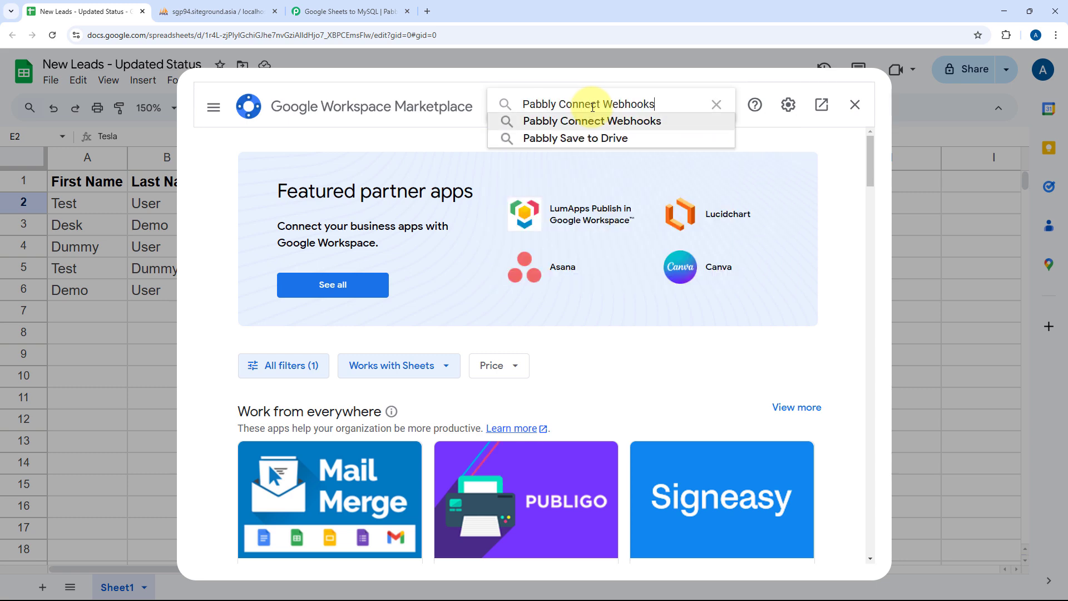
{"action": "key", "text": "Return"}
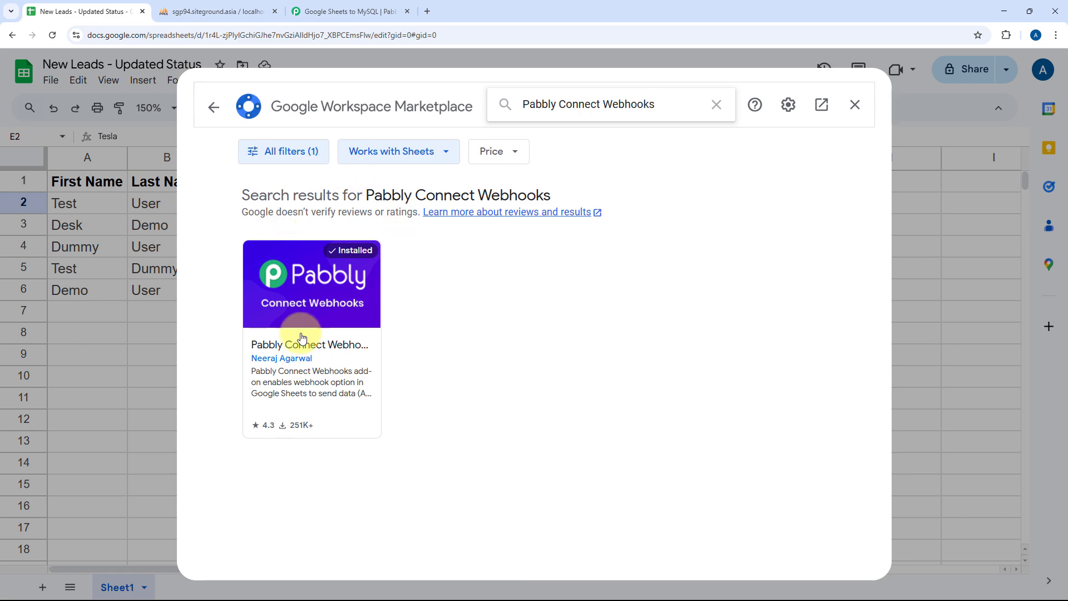
{"action": "left_click", "coordinate": [850, 108]}
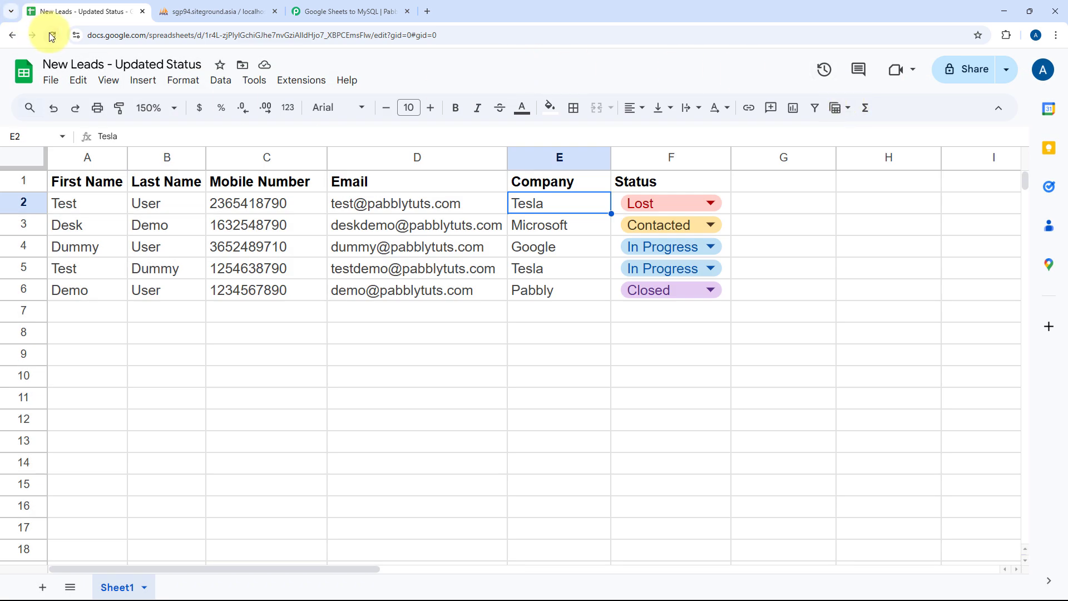
Reload the spreadsheet and set its zoom to 150%
{"action": "left_click", "coordinate": [53, 36]}
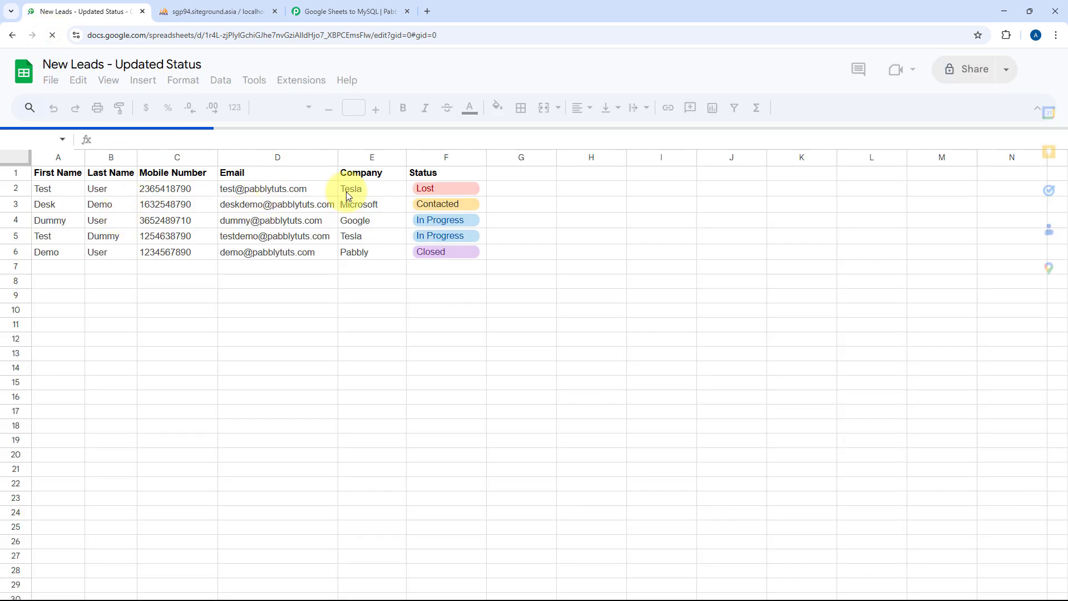
{"action": "left_click", "coordinate": [157, 107]}
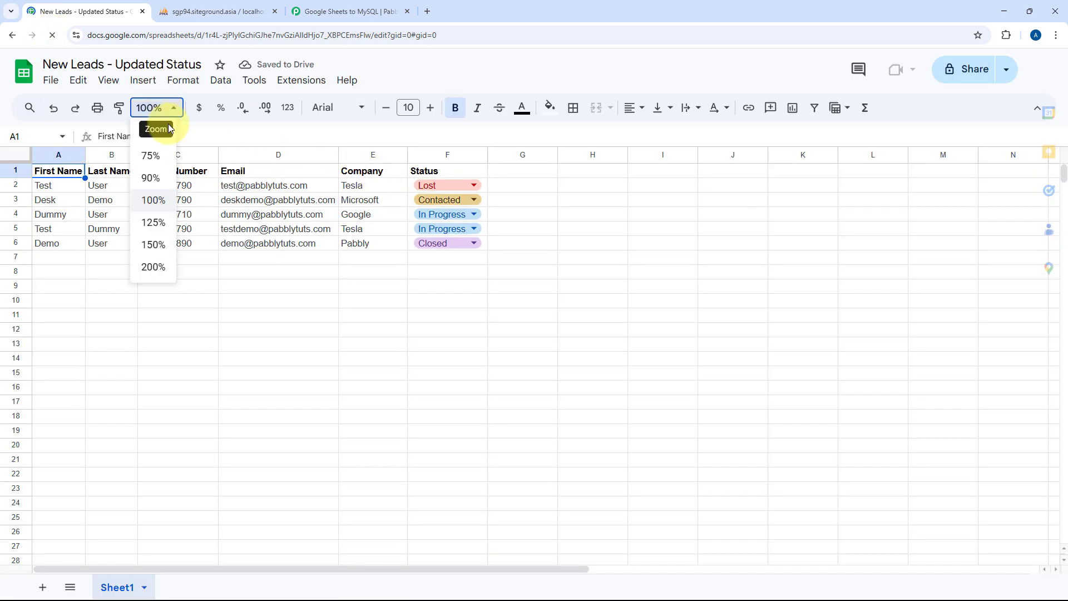
{"action": "left_click", "coordinate": [162, 243]}
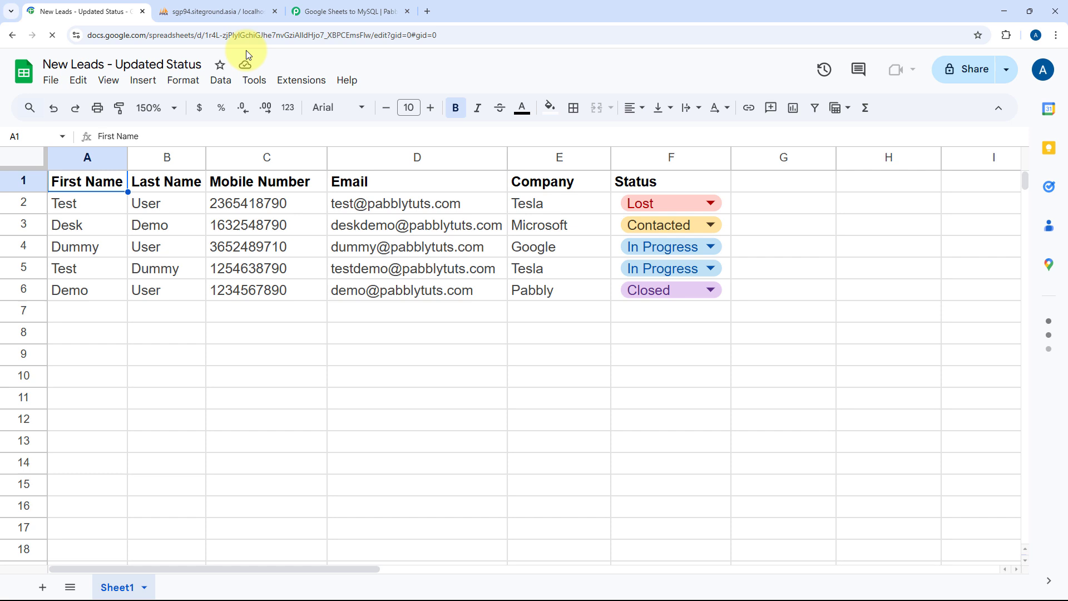
Open the Initial Setup dialog of the Pabbly Connect Webhooks add-on for Sheet1
{"action": "left_click", "coordinate": [313, 83]}
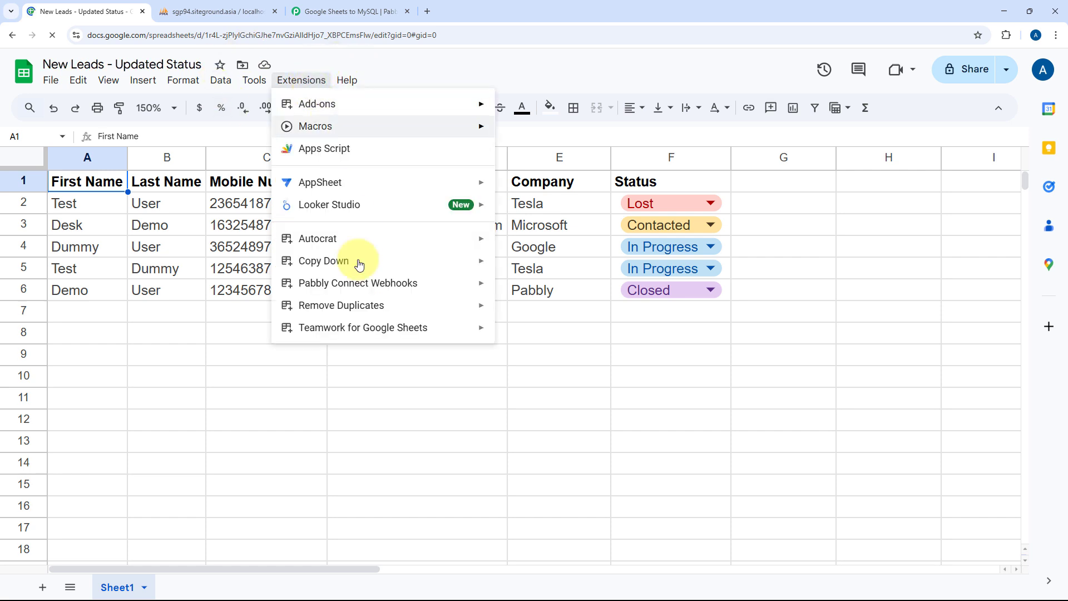
{"action": "mouse_move", "coordinate": [369, 281]}
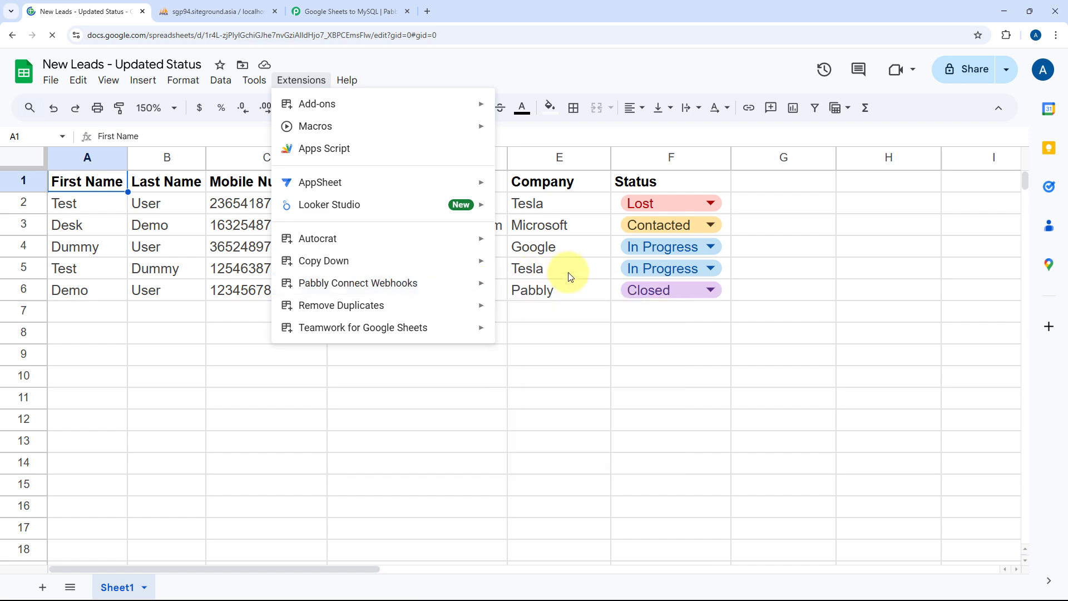
{"action": "mouse_move", "coordinate": [476, 283]}
{"action": "left_click", "coordinate": [540, 287]}
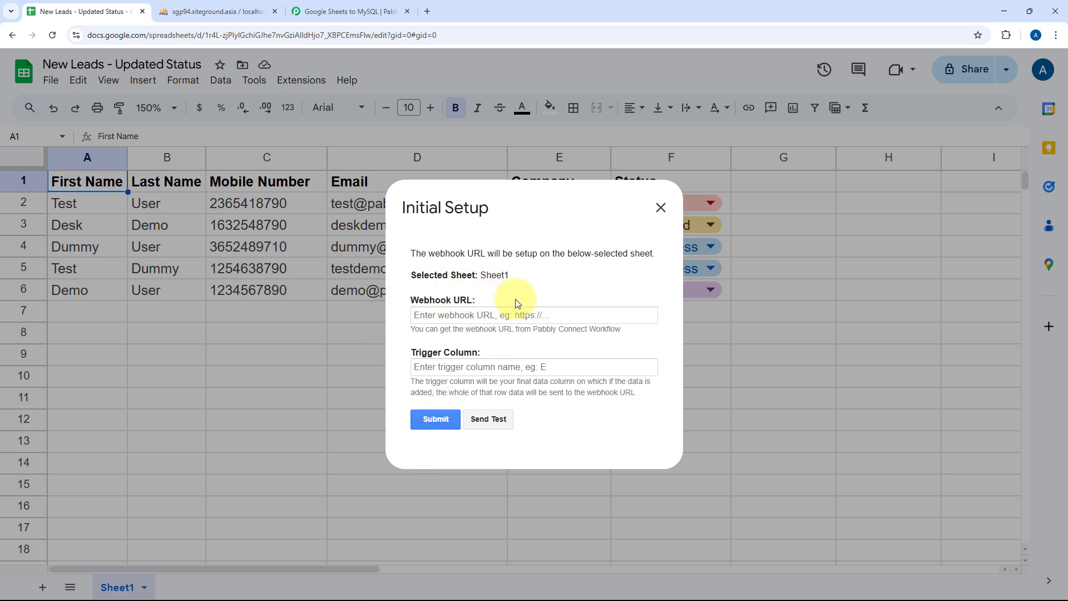
Copy the trigger's webhook URL from the Pabbly Connect workflow and paste it as the Webhook URL in the spreadsheet's Initial Setup dialog
{"action": "left_click", "coordinate": [348, 11]}
{"action": "left_click", "coordinate": [841, 119]}
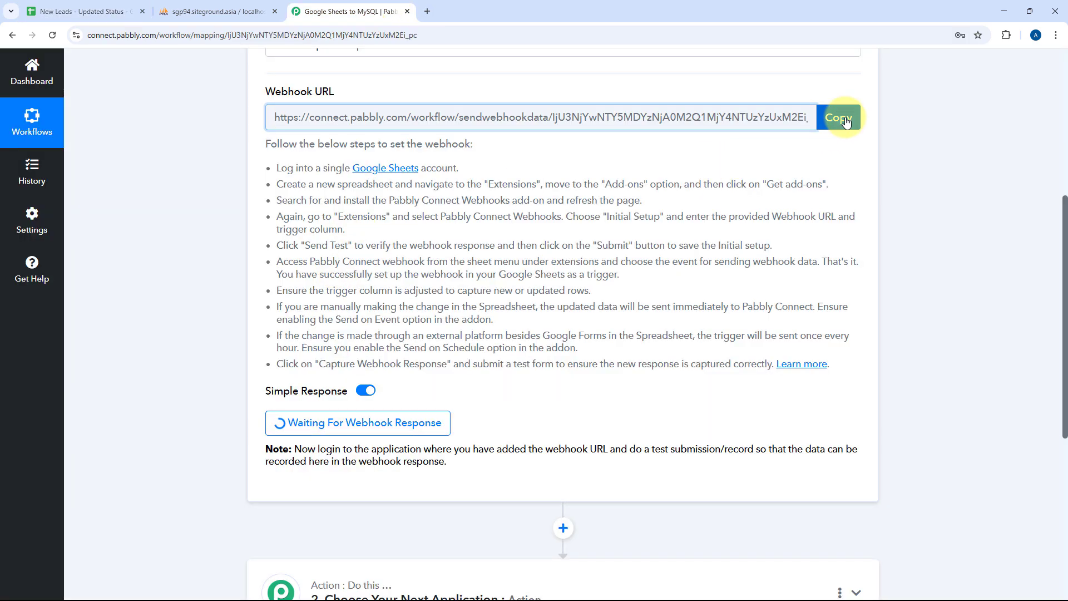
{"action": "left_click", "coordinate": [841, 118]}
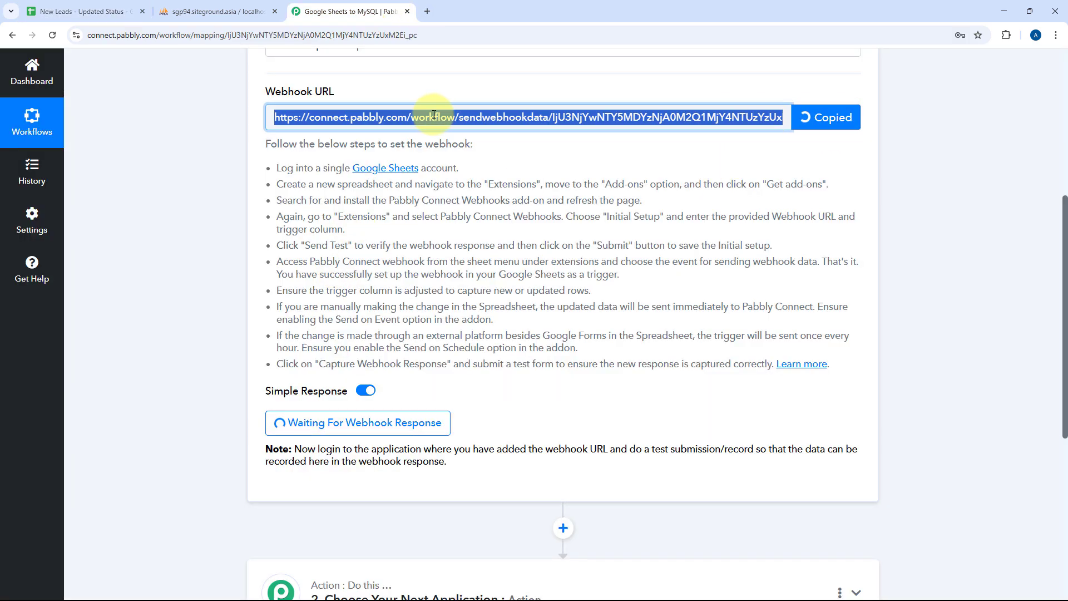
{"action": "left_click", "coordinate": [130, 6]}
{"action": "right_click", "coordinate": [442, 316]}
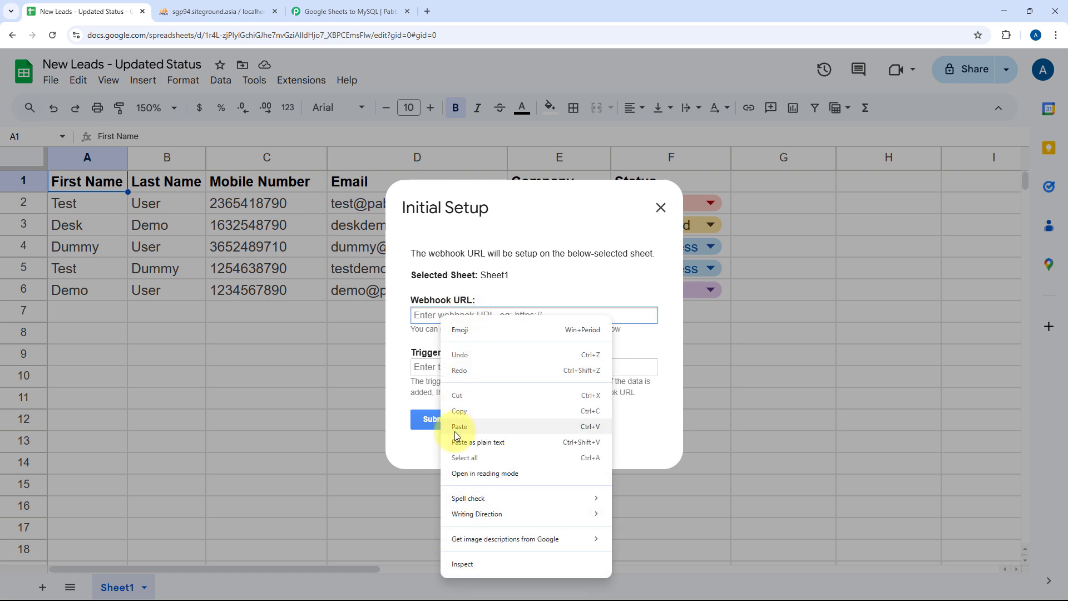
{"action": "left_click", "coordinate": [458, 427]}
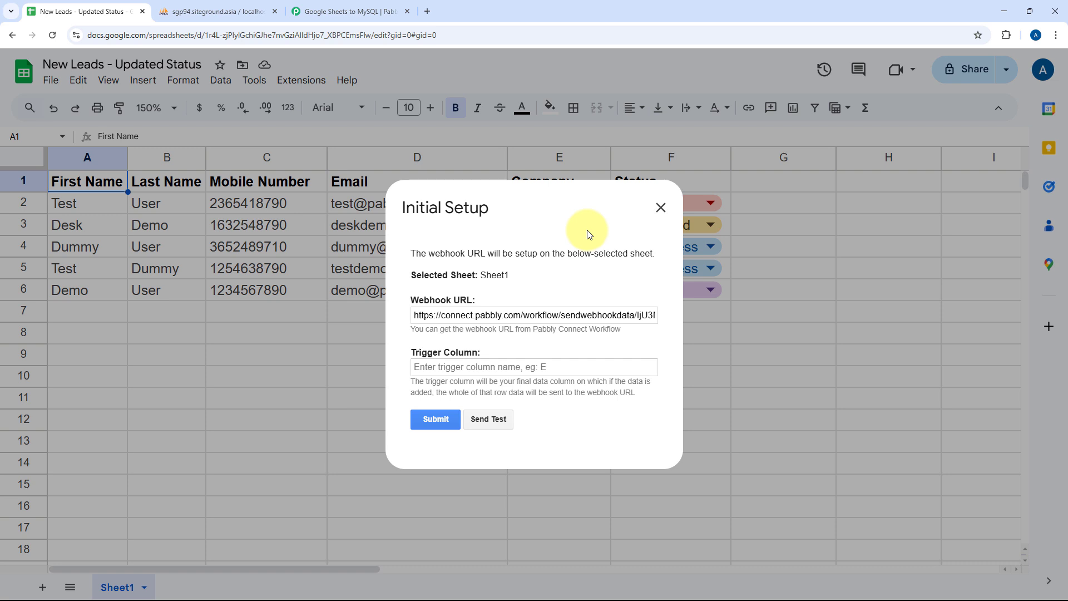
Set the trigger column to F and send test data to the webhook
{"action": "left_click", "coordinate": [452, 366]}
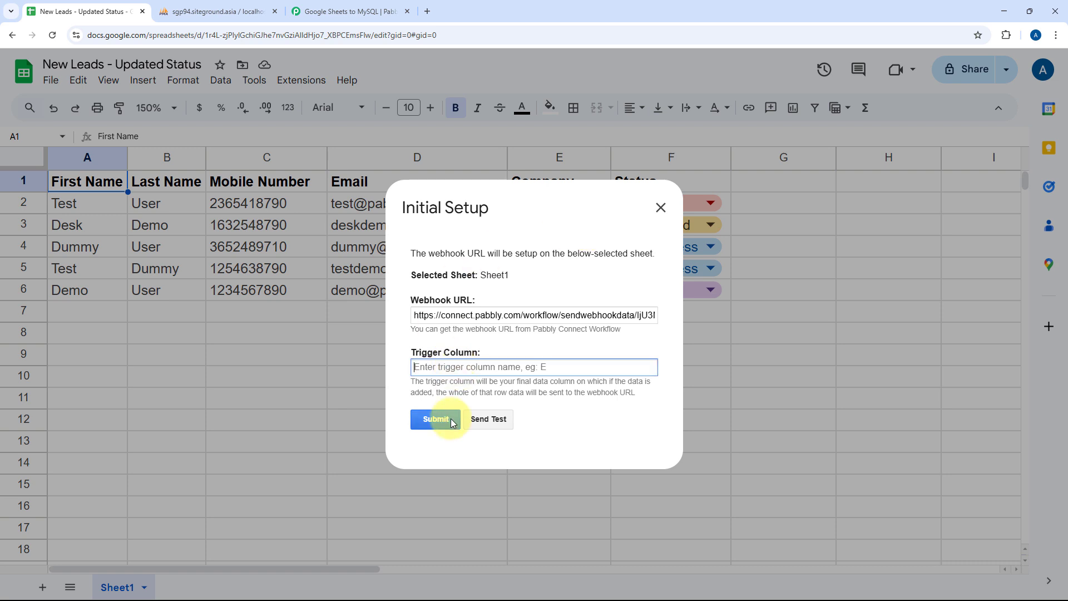
{"action": "type", "text": "F"}
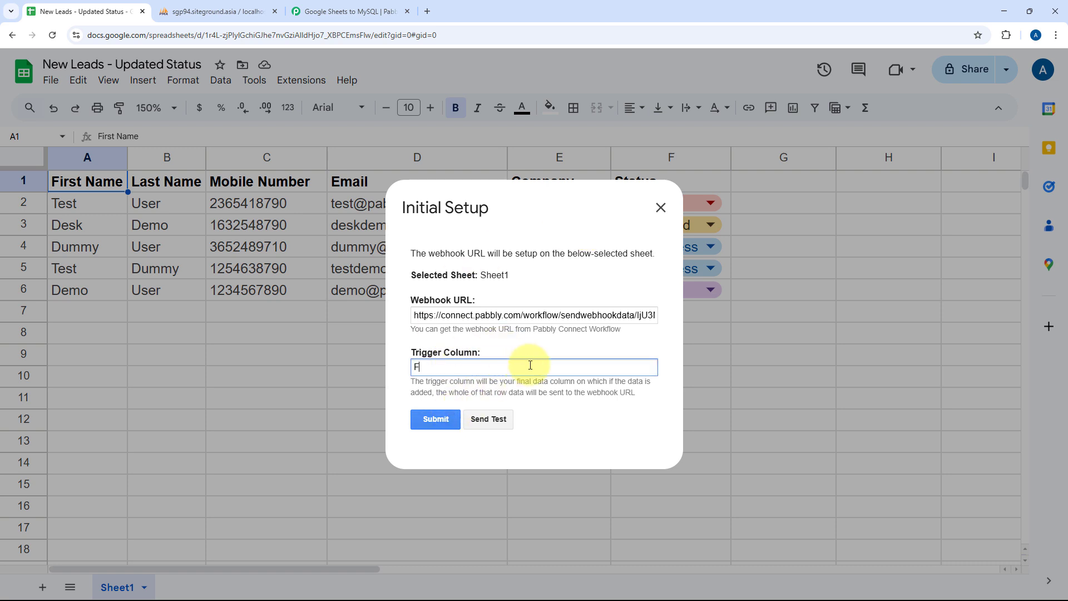
{"action": "left_click", "coordinate": [493, 425]}
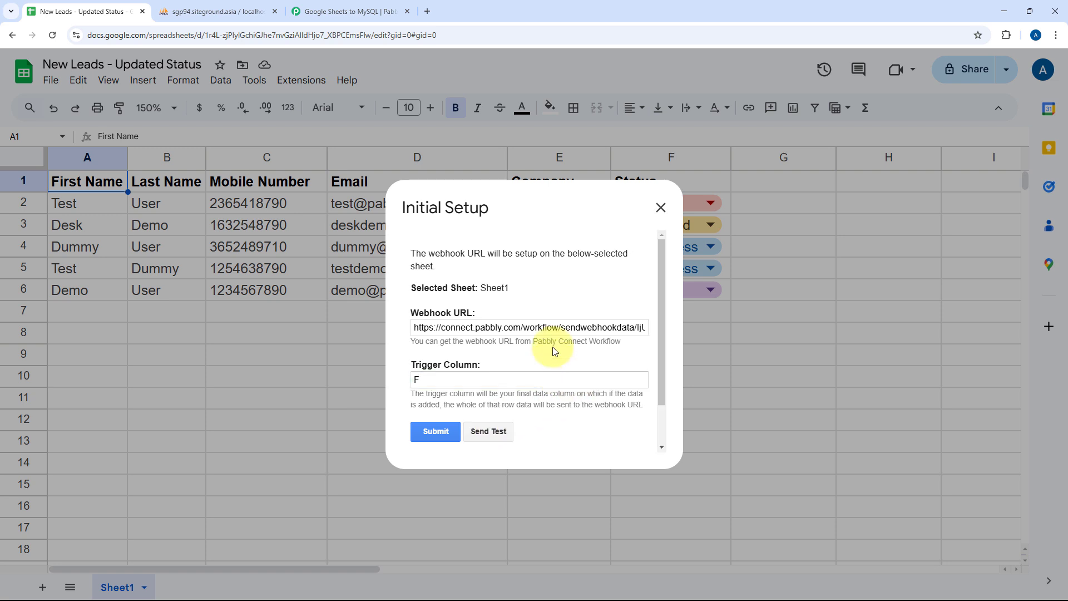
{"action": "scroll", "coordinate": [554, 352], "scroll_direction": "down", "scroll_amount": 1}
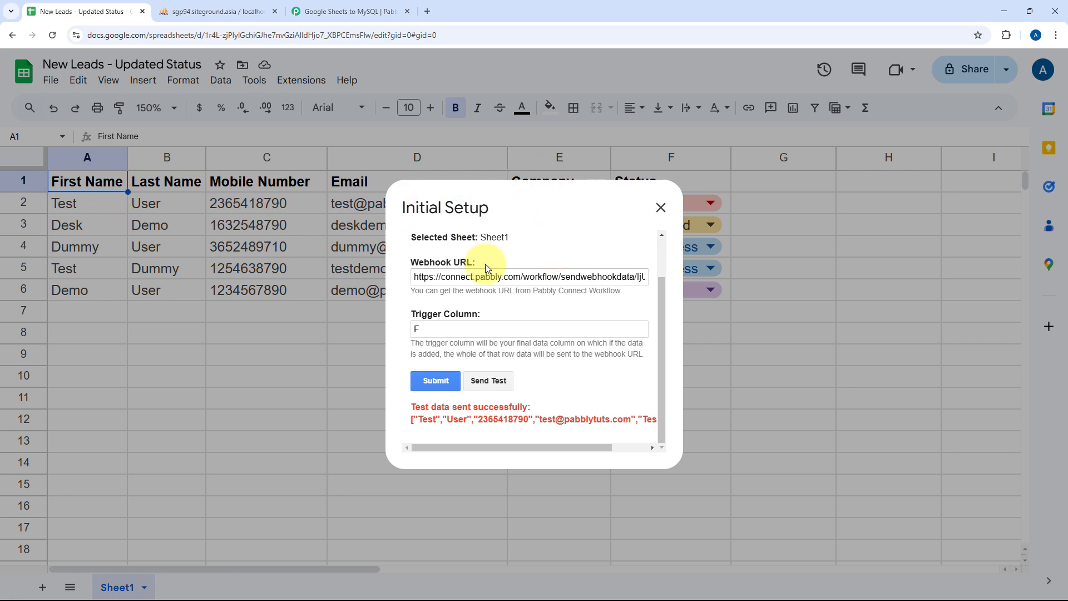
Switch to the Pabbly Connect workflow and examine the captured response's trigger column, status, row index, mobile number, names, email and company
{"action": "left_click", "coordinate": [350, 11]}
{"action": "scroll", "coordinate": [492, 256], "scroll_direction": "down", "scroll_amount": 5}
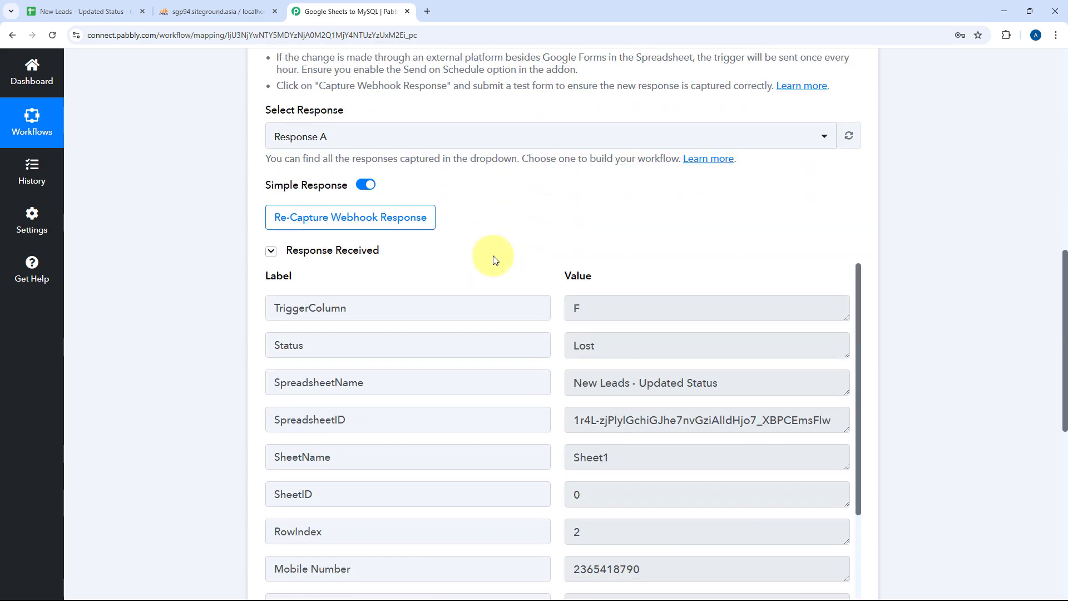
{"action": "scroll", "coordinate": [528, 228], "scroll_direction": "down", "scroll_amount": 1}
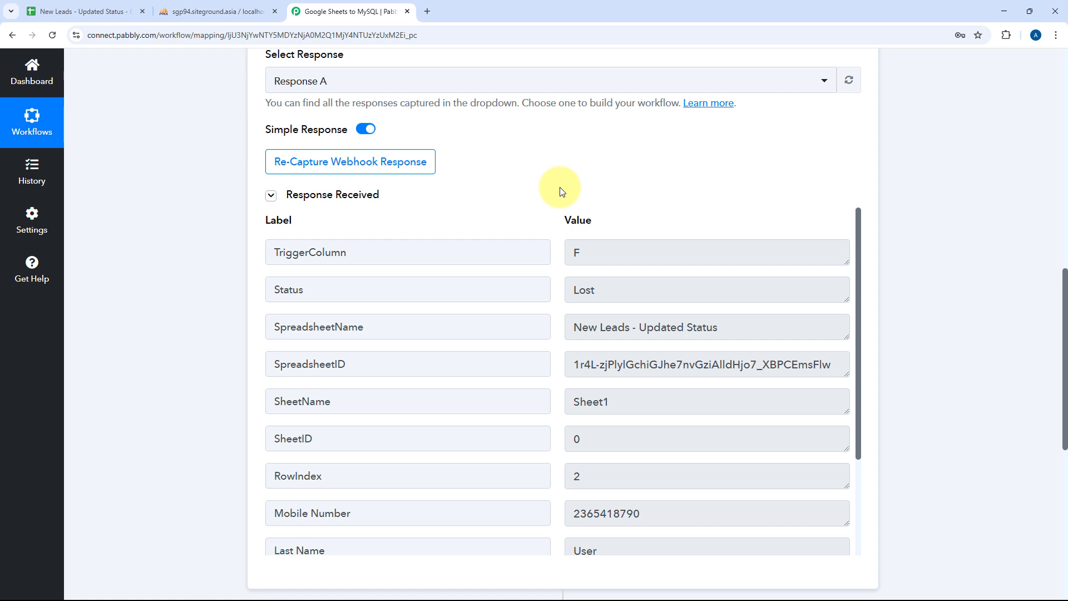
{"action": "scroll", "coordinate": [561, 190], "scroll_direction": "down", "scroll_amount": 2}
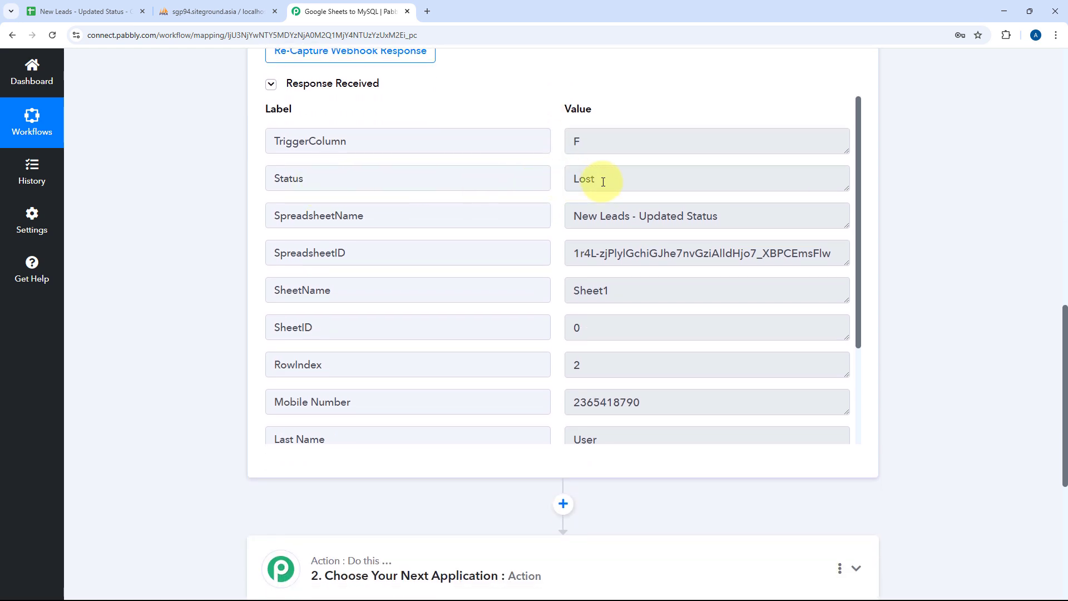
{"action": "left_click_drag", "start_coordinate": [603, 182], "coordinate": [562, 178]}
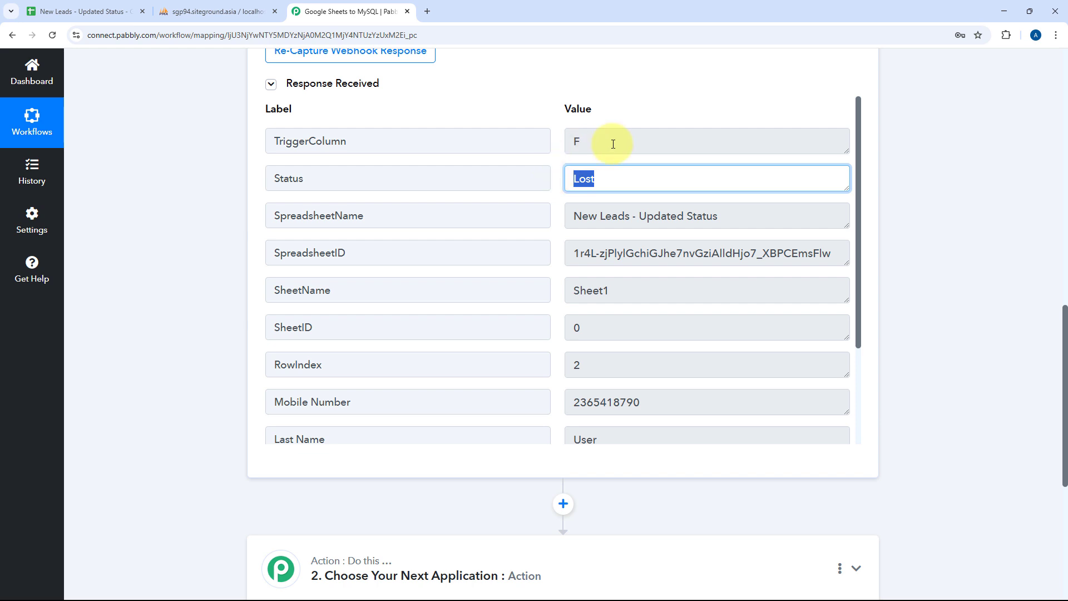
{"action": "left_click_drag", "start_coordinate": [610, 143], "coordinate": [544, 149]}
{"action": "scroll", "coordinate": [558, 174], "scroll_direction": "down", "scroll_amount": 2}
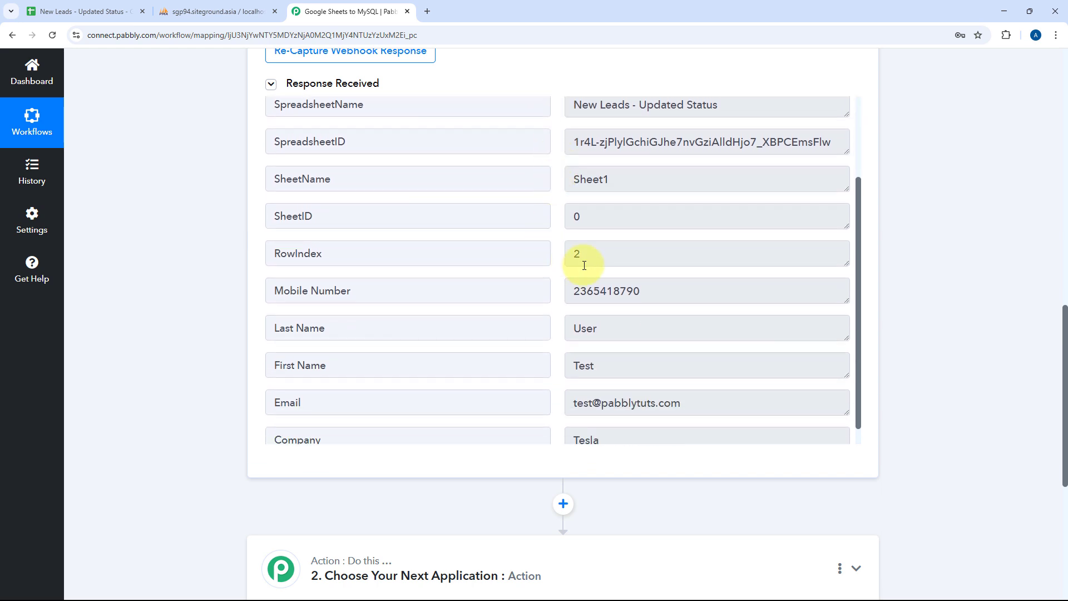
{"action": "left_click_drag", "start_coordinate": [592, 258], "coordinate": [543, 259]}
{"action": "left_click", "coordinate": [558, 257]}
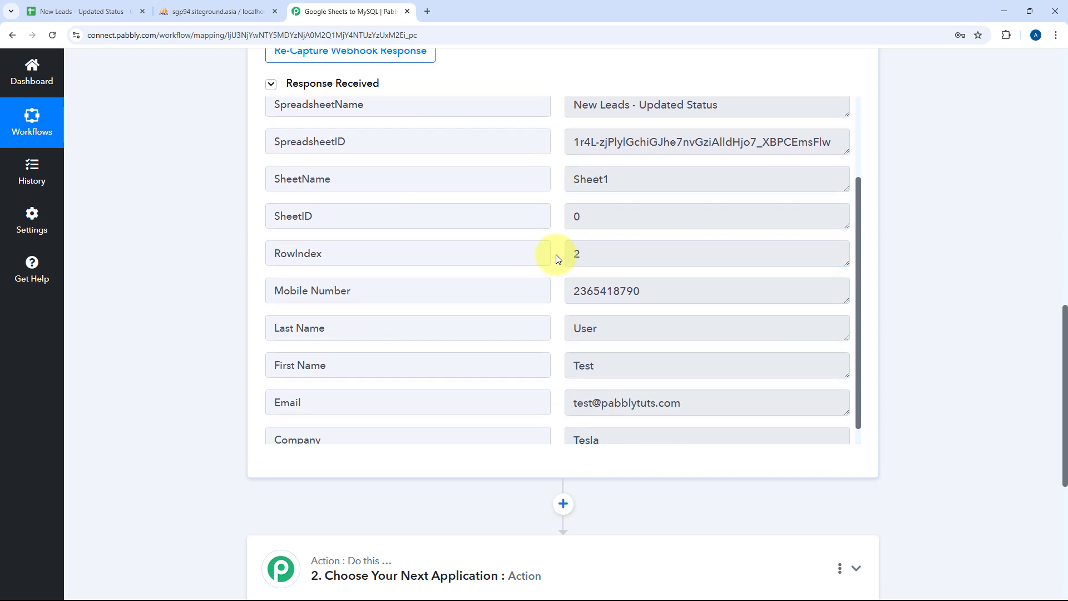
{"action": "scroll", "coordinate": [556, 257], "scroll_direction": "down", "scroll_amount": 1}
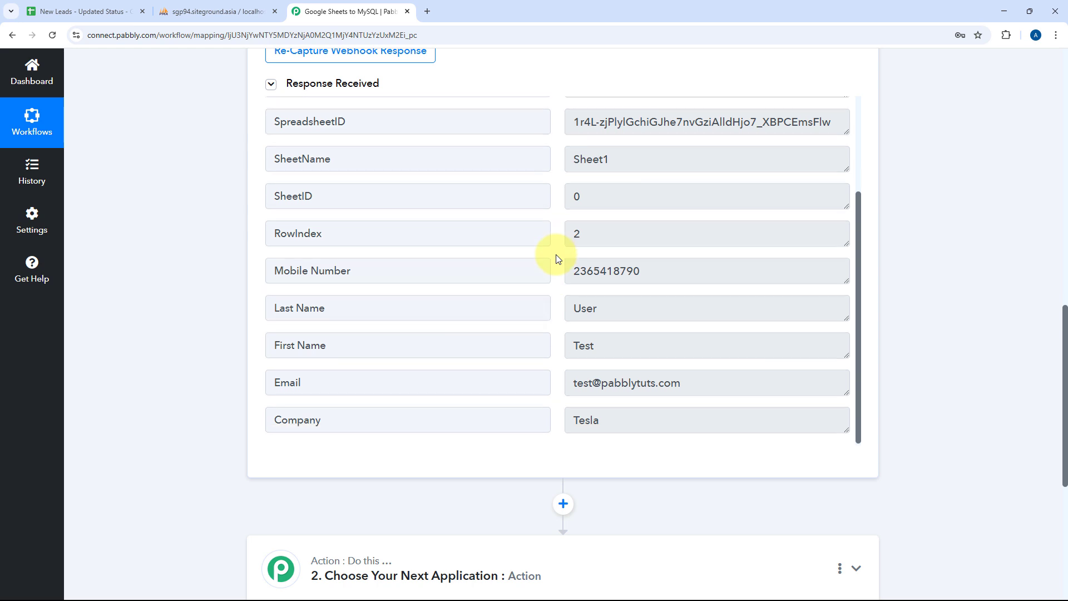
{"action": "left_click_drag", "start_coordinate": [675, 268], "coordinate": [535, 274]}
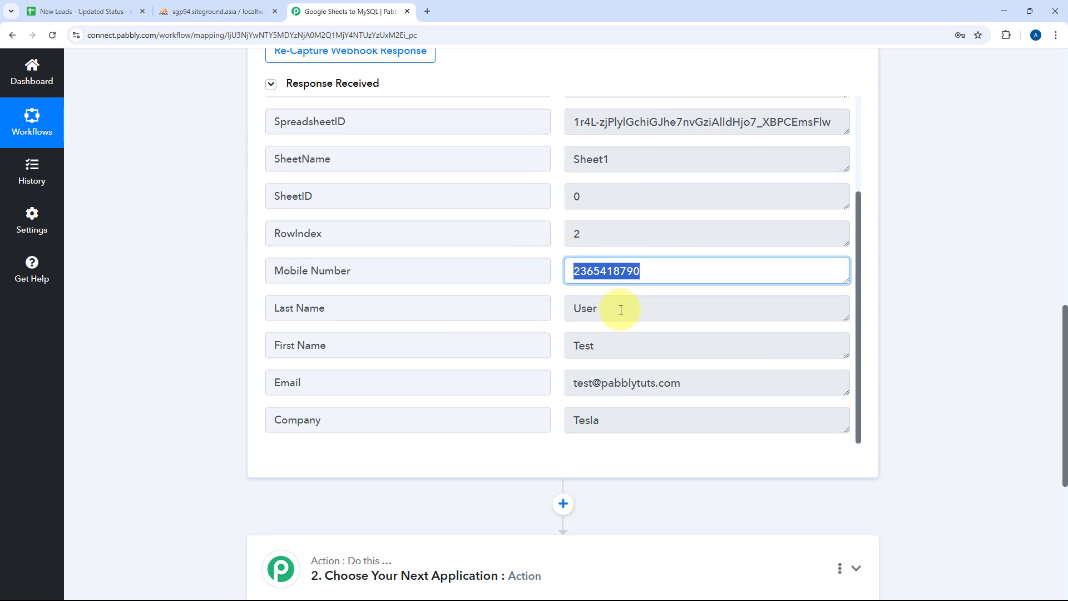
{"action": "left_click_drag", "start_coordinate": [622, 307], "coordinate": [542, 310]}
{"action": "left_click_drag", "start_coordinate": [620, 345], "coordinate": [535, 351]}
{"action": "left_click_drag", "start_coordinate": [739, 382], "coordinate": [518, 399]}
{"action": "left_click_drag", "start_coordinate": [609, 421], "coordinate": [557, 315]}
{"action": "left_click", "coordinate": [556, 314]}
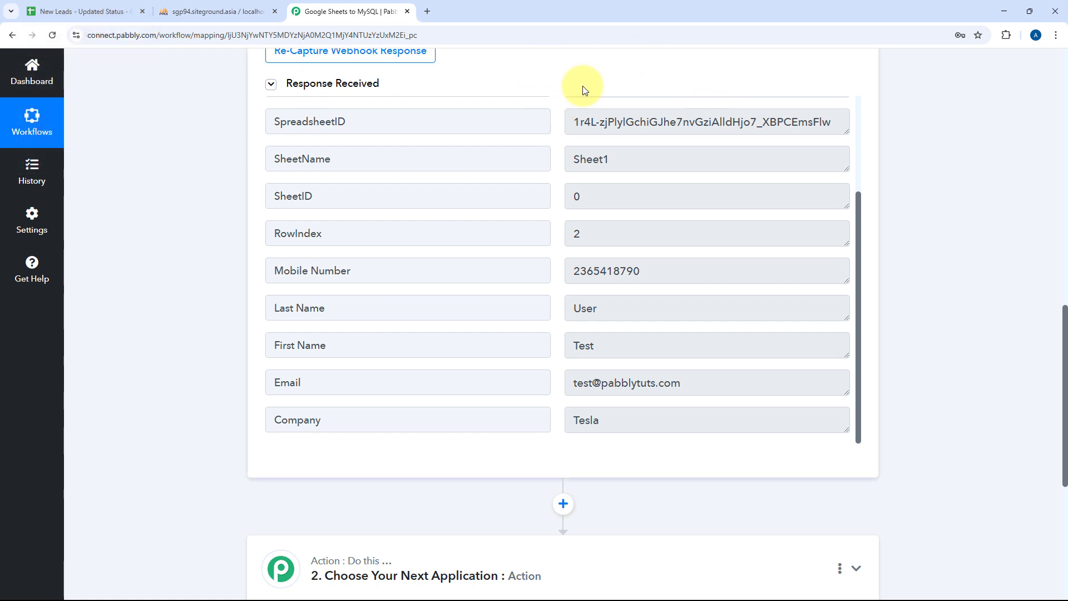
Return to the spreadsheet, submit the add-on's Initial Setup and close the dialog
{"action": "left_click", "coordinate": [95, 11]}
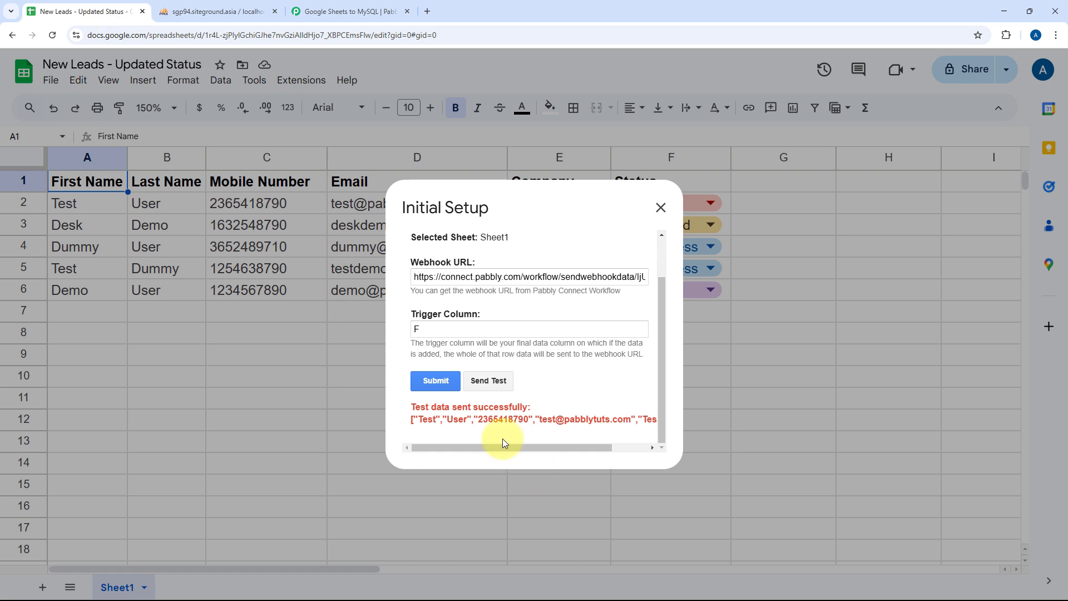
{"action": "left_click", "coordinate": [436, 380]}
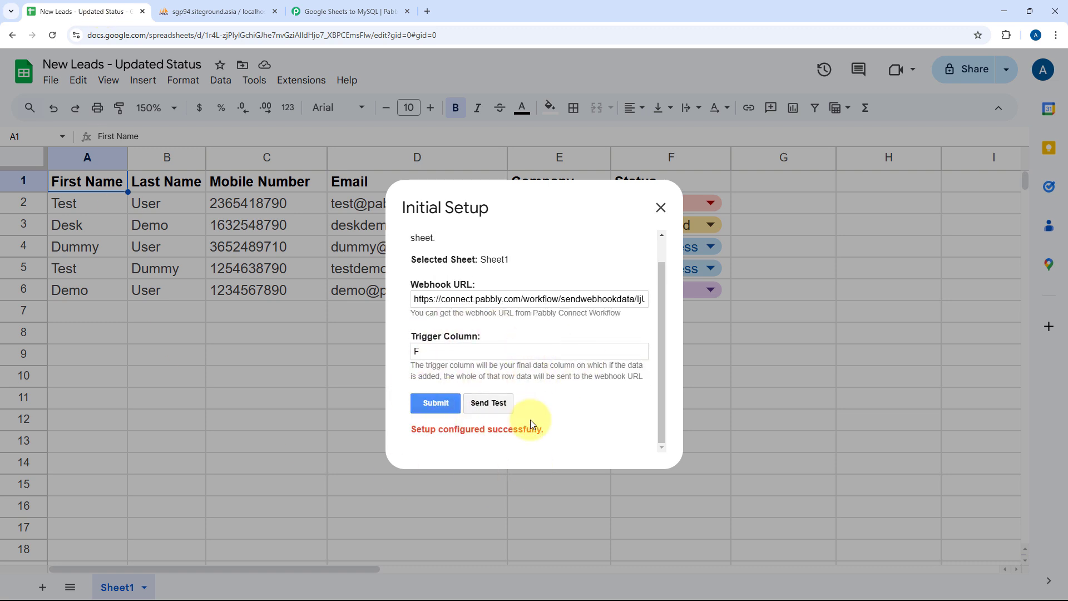
{"action": "left_click", "coordinate": [661, 208]}
Enable Send On Event for the spreadsheet through the Pabbly Connect Webhooks add-on
{"action": "left_click", "coordinate": [310, 80]}
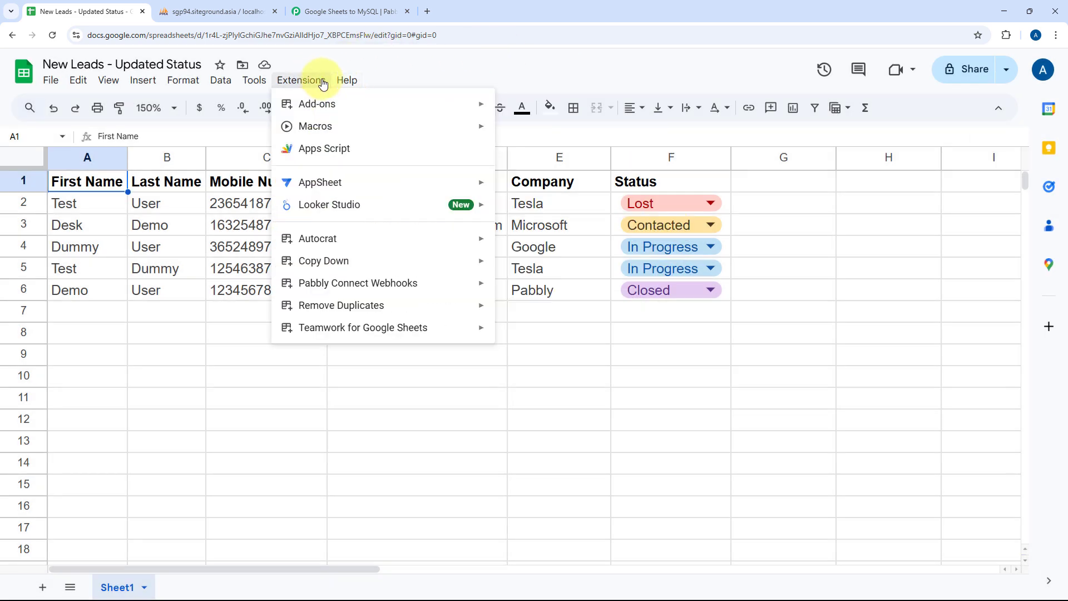
{"action": "mouse_move", "coordinate": [381, 283]}
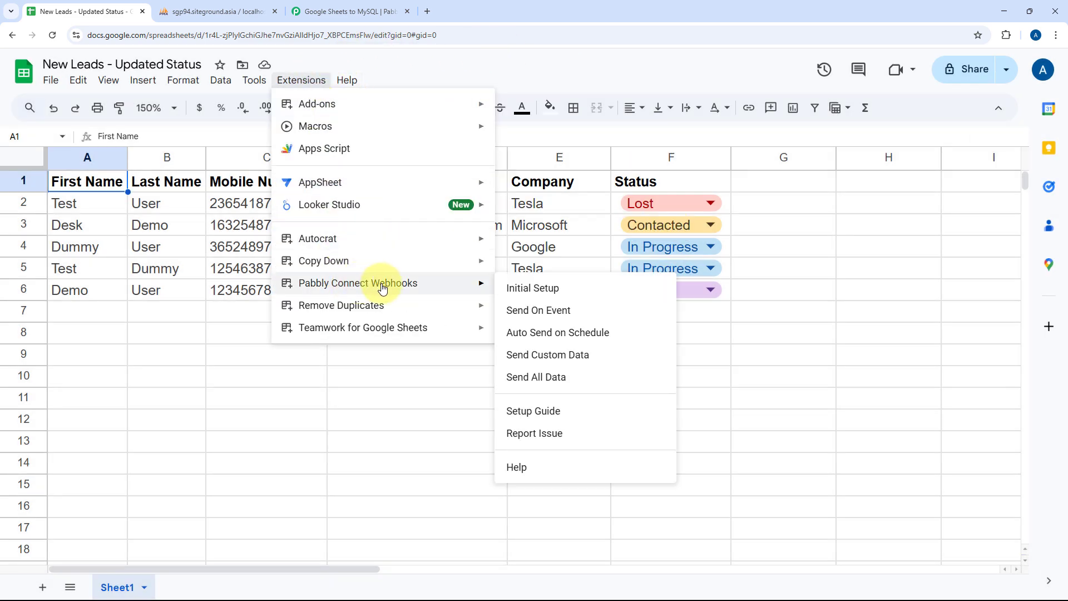
{"action": "left_click", "coordinate": [505, 317]}
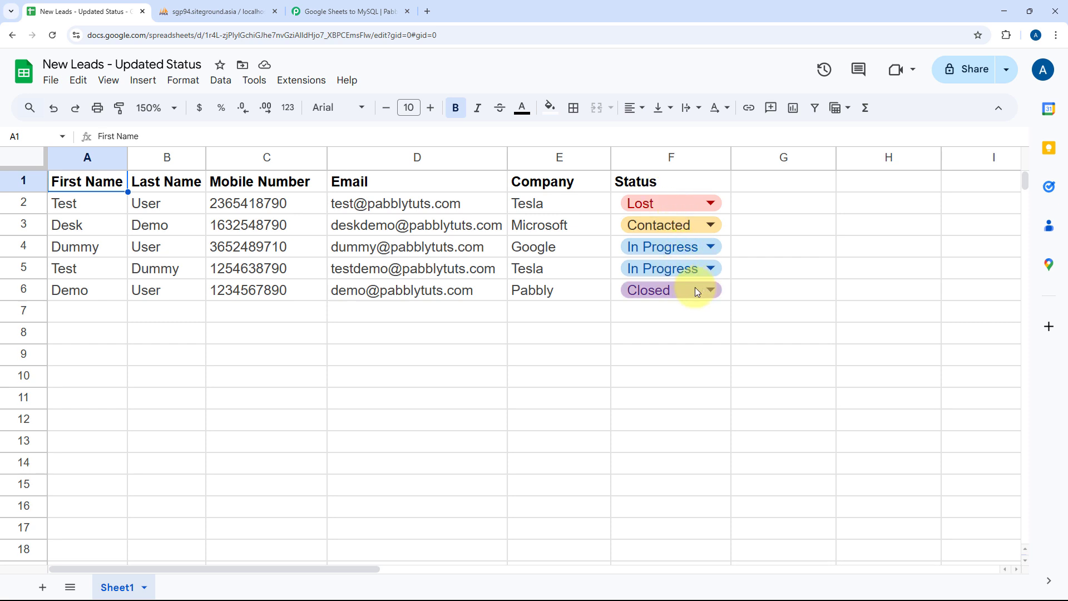
Switch to the Pabbly Connect workflow and examine the Status field in the trigger's captured response
{"action": "left_click", "coordinate": [362, 13]}
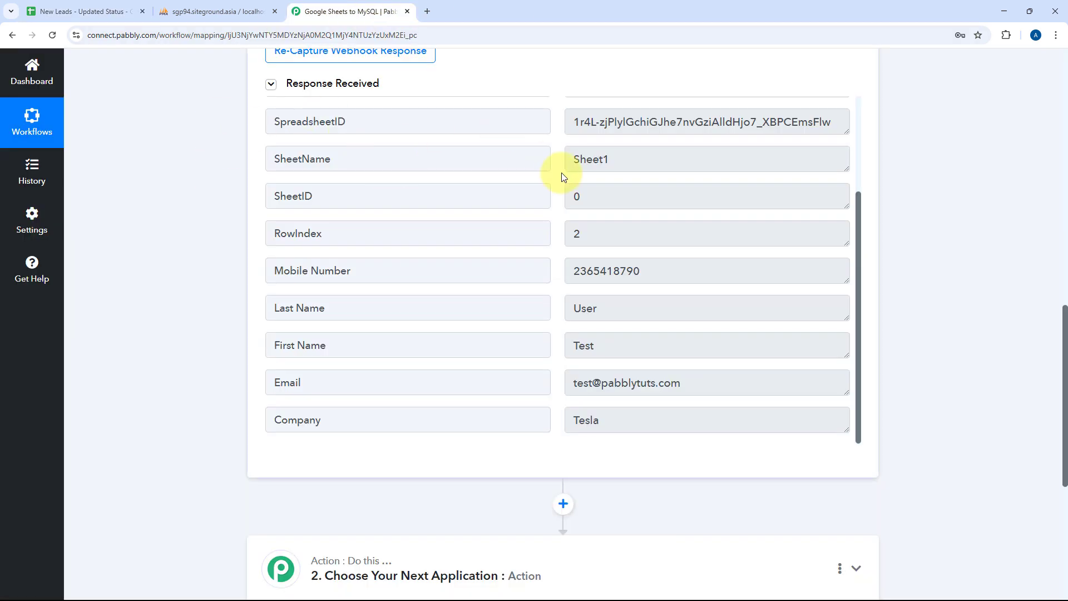
{"action": "scroll", "coordinate": [556, 220], "scroll_direction": "up", "scroll_amount": 3}
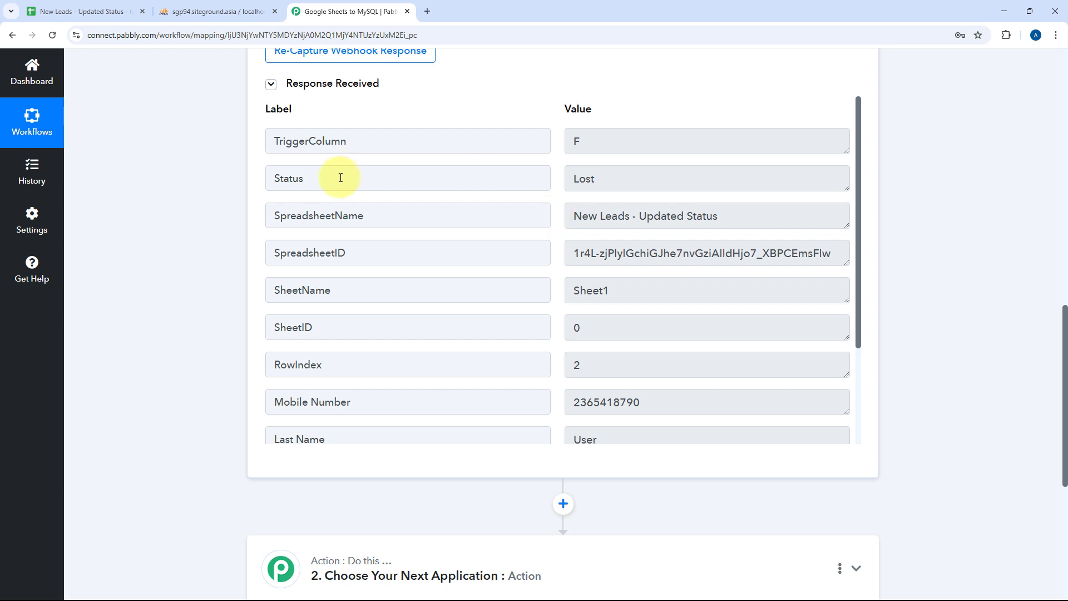
{"action": "left_click_drag", "start_coordinate": [340, 177], "coordinate": [268, 176]}
{"action": "double_click", "coordinate": [588, 178]}
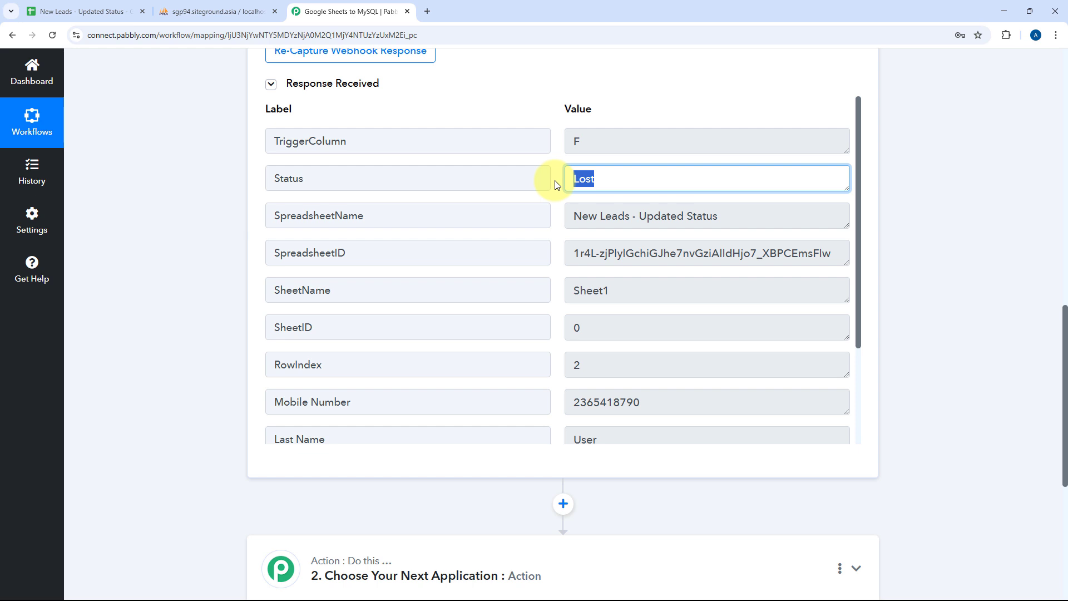
{"action": "left_click", "coordinate": [235, 190]}
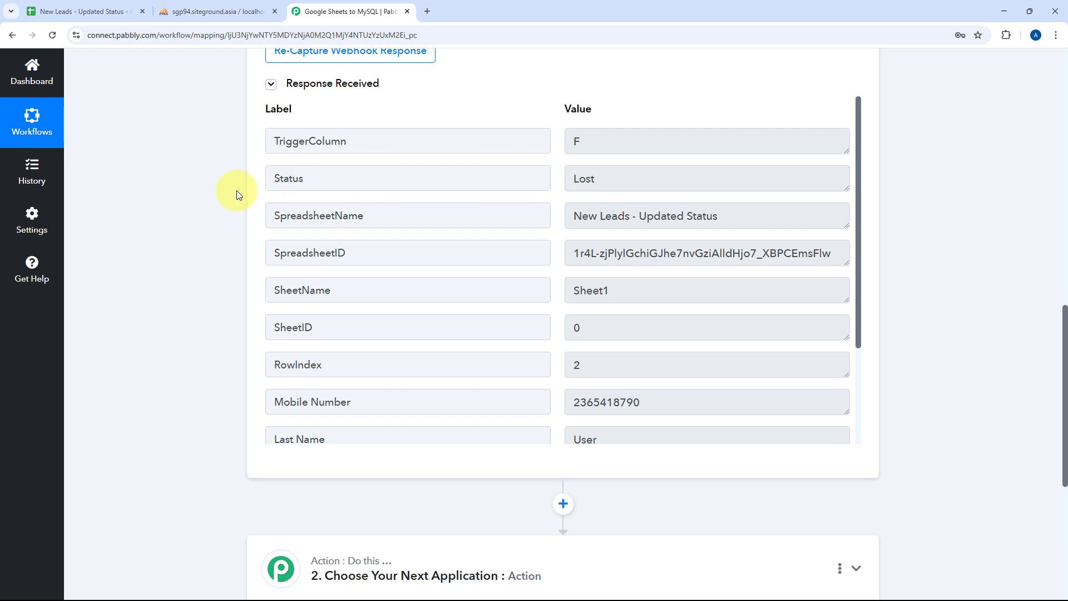
Set the second workflow step to Filter (Pabbly) with the Filter Values action event and connect it
{"action": "scroll", "coordinate": [236, 190], "scroll_direction": "down", "scroll_amount": 6}
{"action": "left_click", "coordinate": [508, 220]}
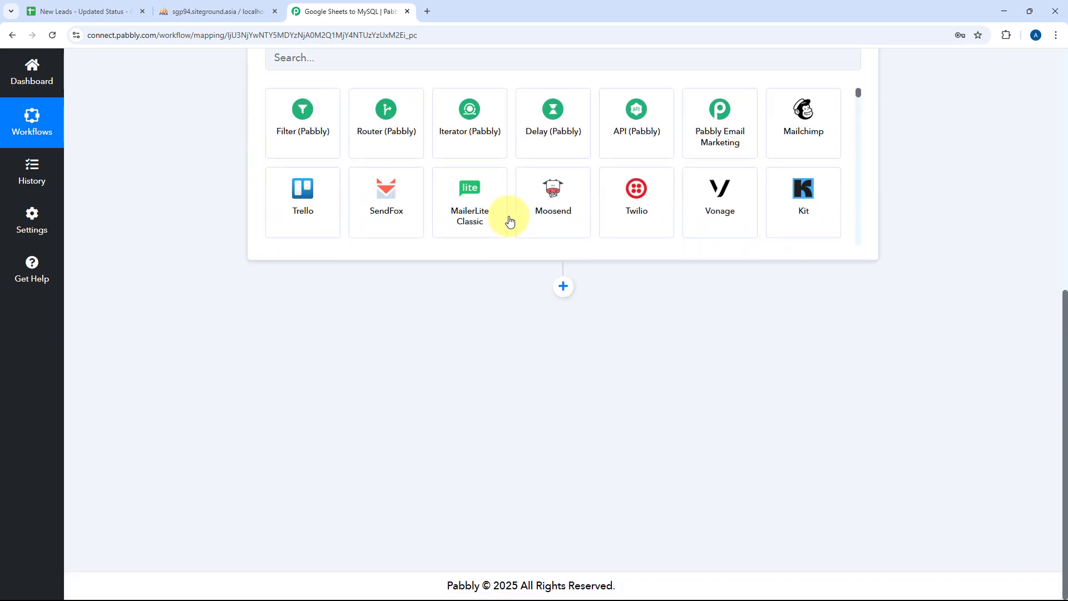
{"action": "scroll", "coordinate": [489, 217], "scroll_direction": "up", "scroll_amount": 4}
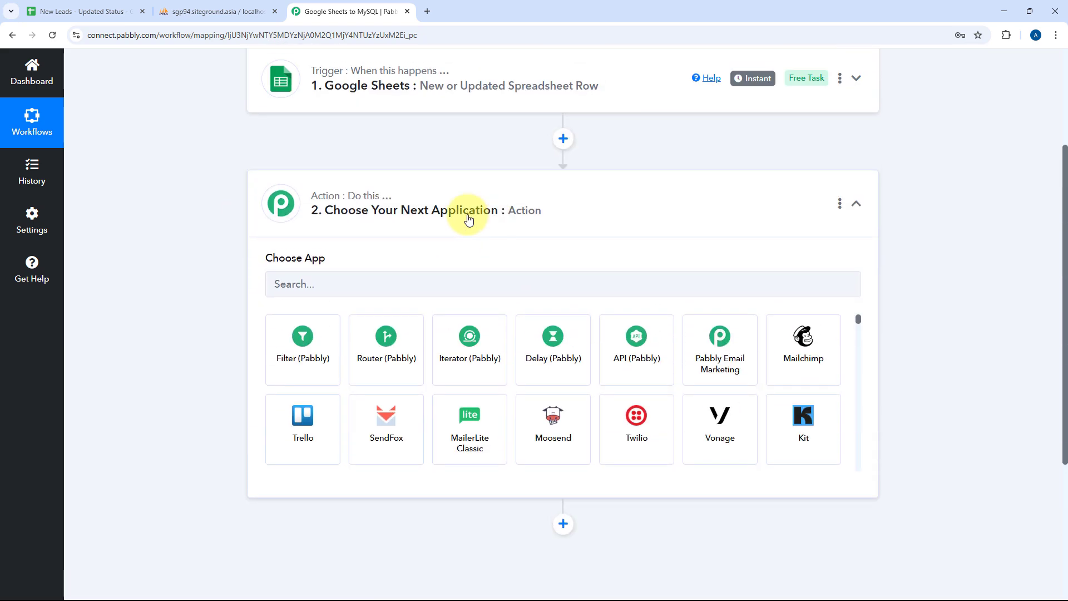
{"action": "left_click", "coordinate": [312, 347]}
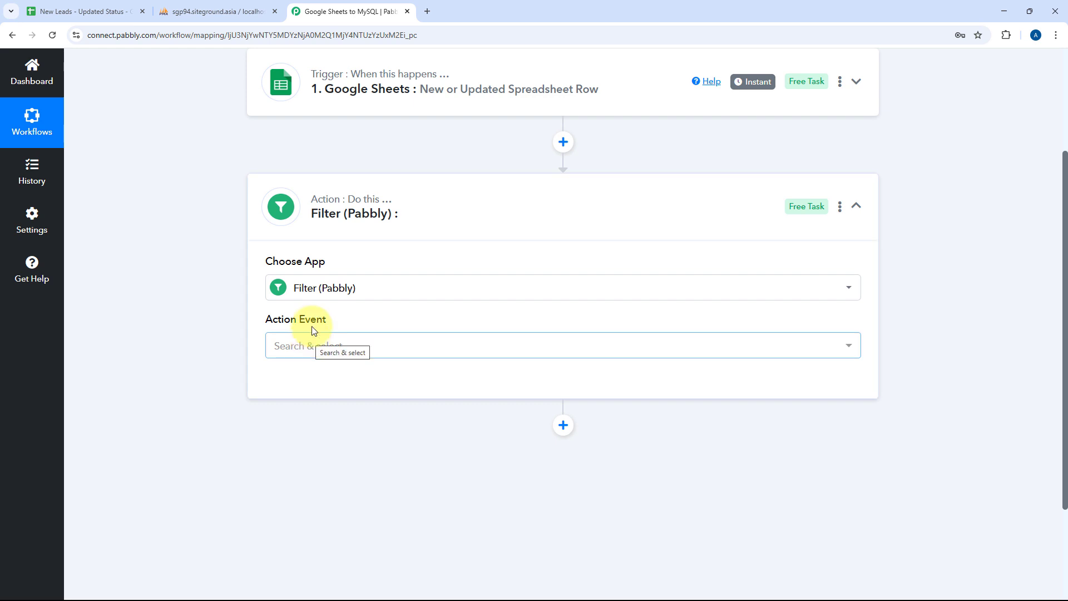
{"action": "scroll", "coordinate": [420, 315], "scroll_direction": "down", "scroll_amount": 2}
{"action": "left_click", "coordinate": [355, 243]}
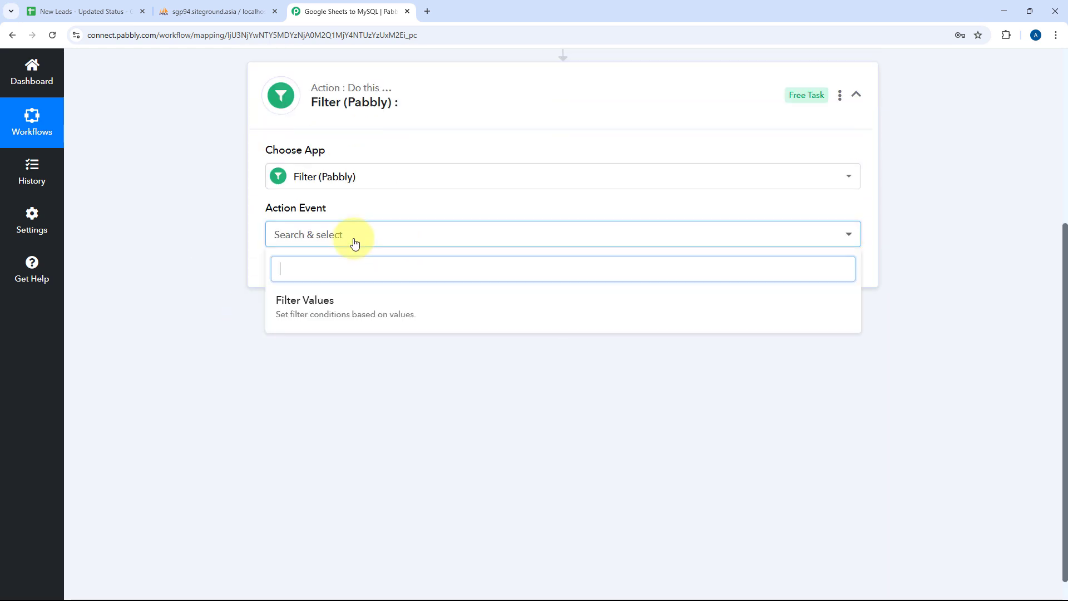
{"action": "left_click", "coordinate": [332, 309]}
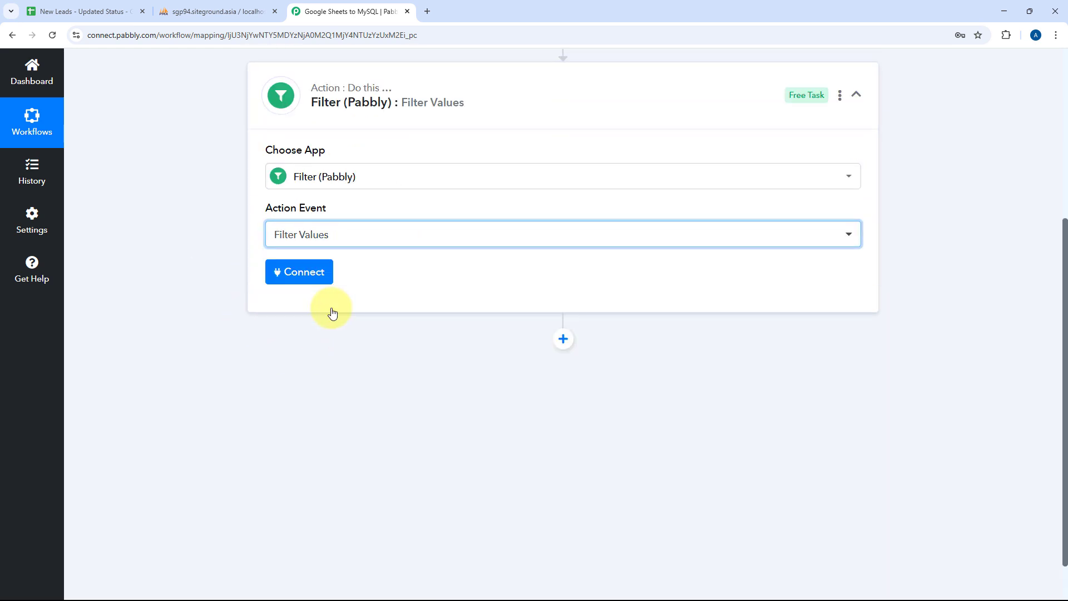
{"action": "left_click", "coordinate": [310, 272]}
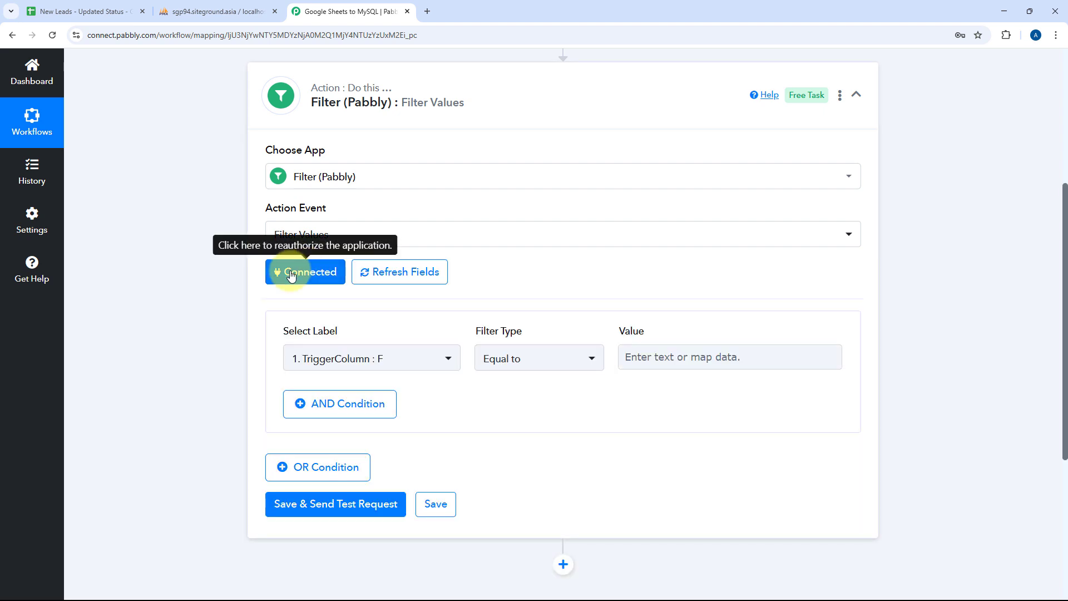
Choose the Google Sheets trigger's Status field as the label of the filter condition
{"action": "scroll", "coordinate": [234, 281], "scroll_direction": "down", "scroll_amount": 2}
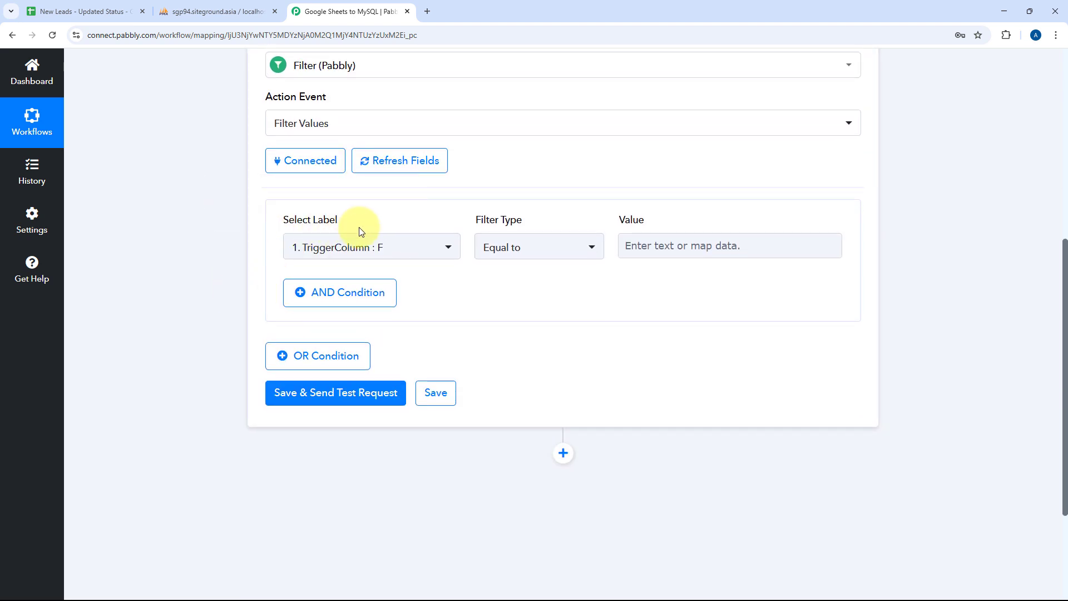
{"action": "left_click", "coordinate": [449, 251]}
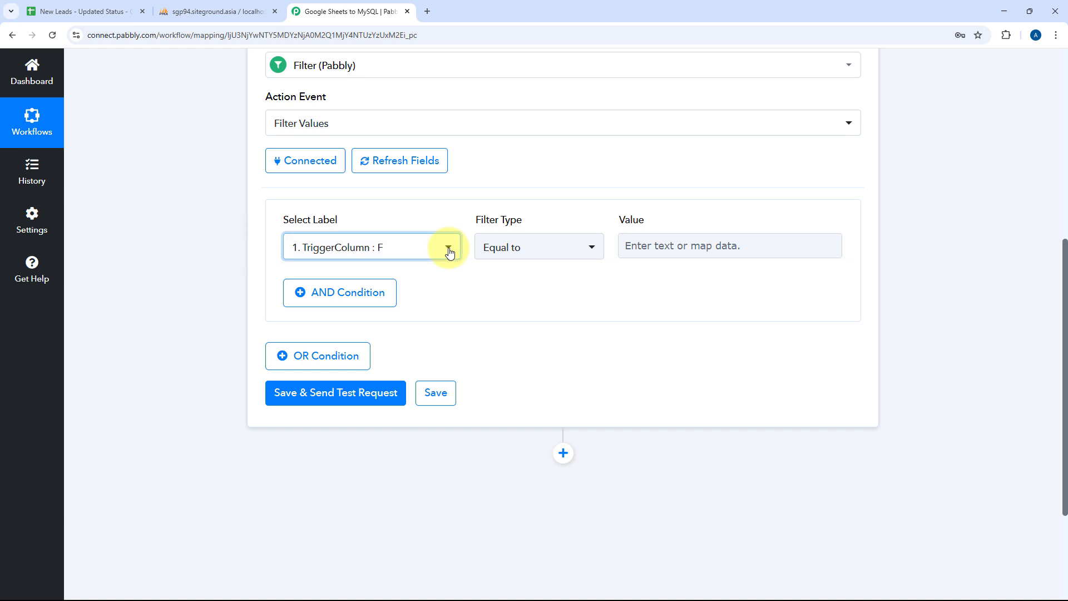
{"action": "left_click", "coordinate": [410, 315]}
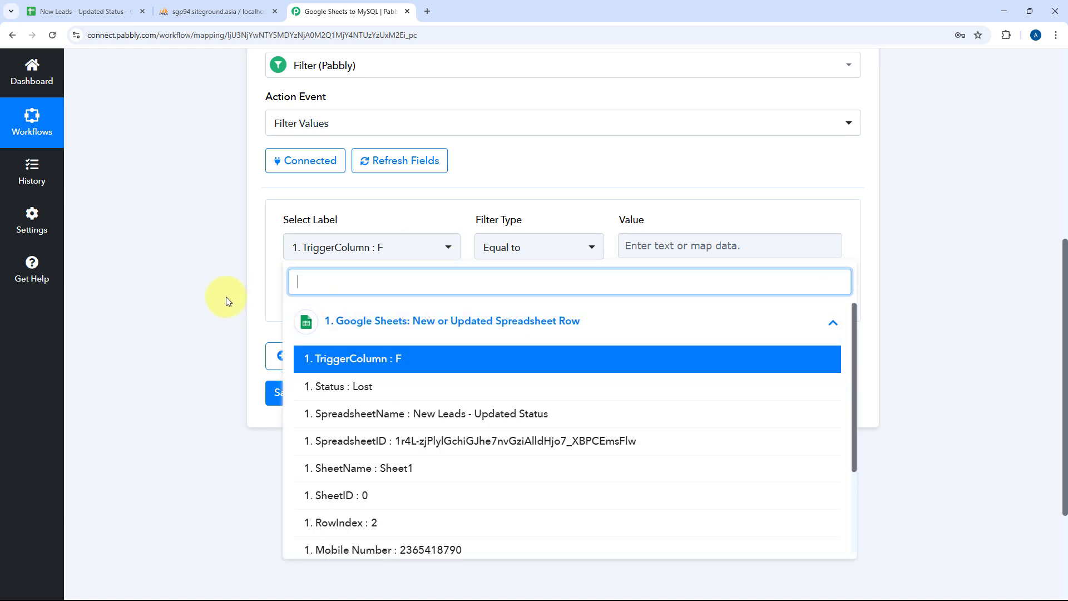
{"action": "scroll", "coordinate": [226, 296], "scroll_direction": "down", "scroll_amount": 1}
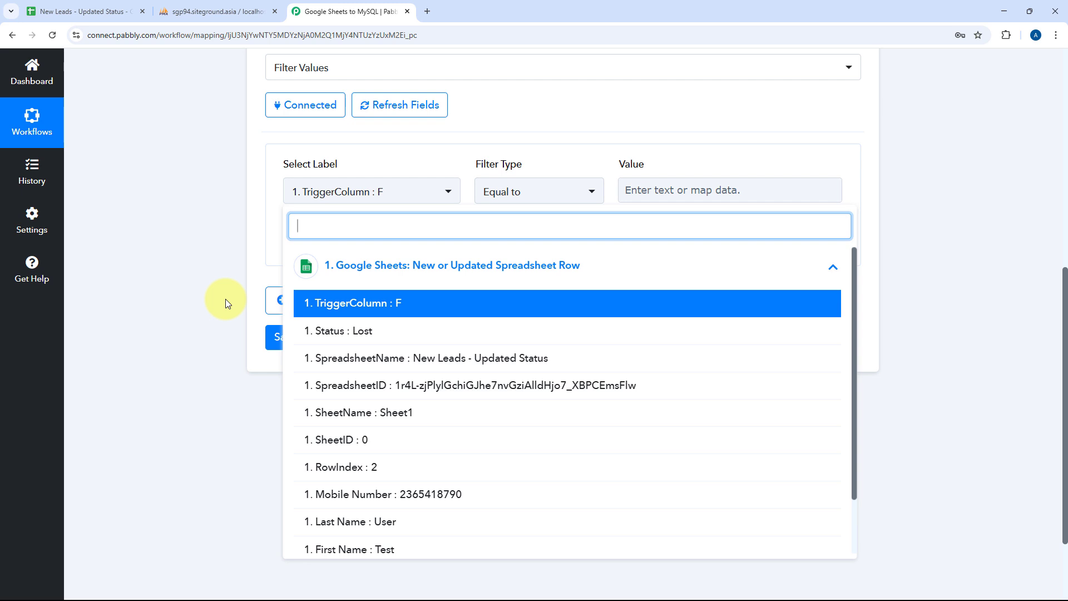
{"action": "scroll", "coordinate": [222, 302], "scroll_direction": "down", "scroll_amount": 1}
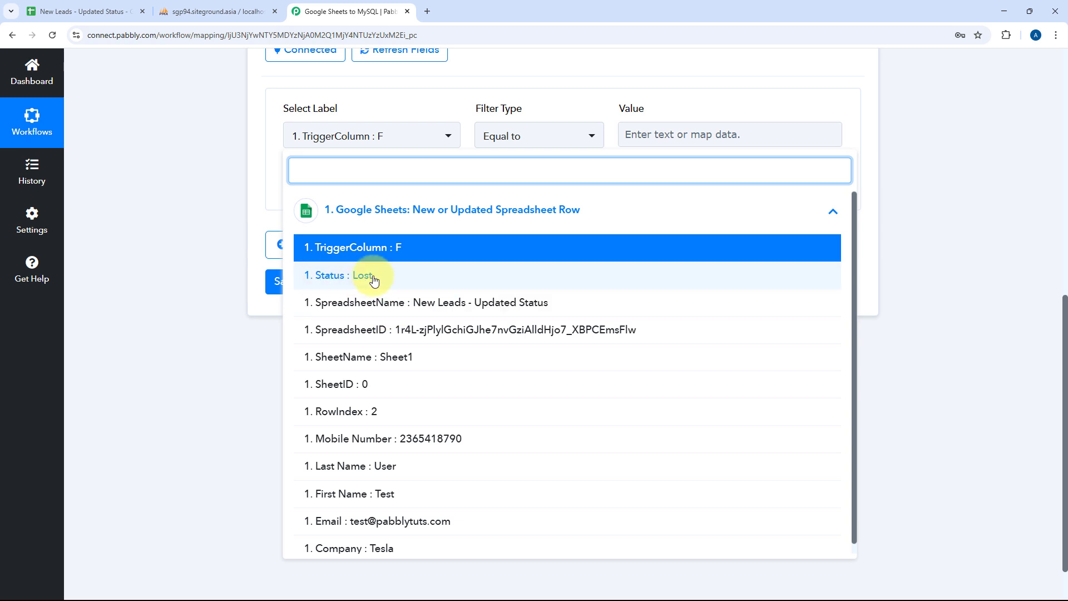
{"action": "left_click", "coordinate": [329, 282]}
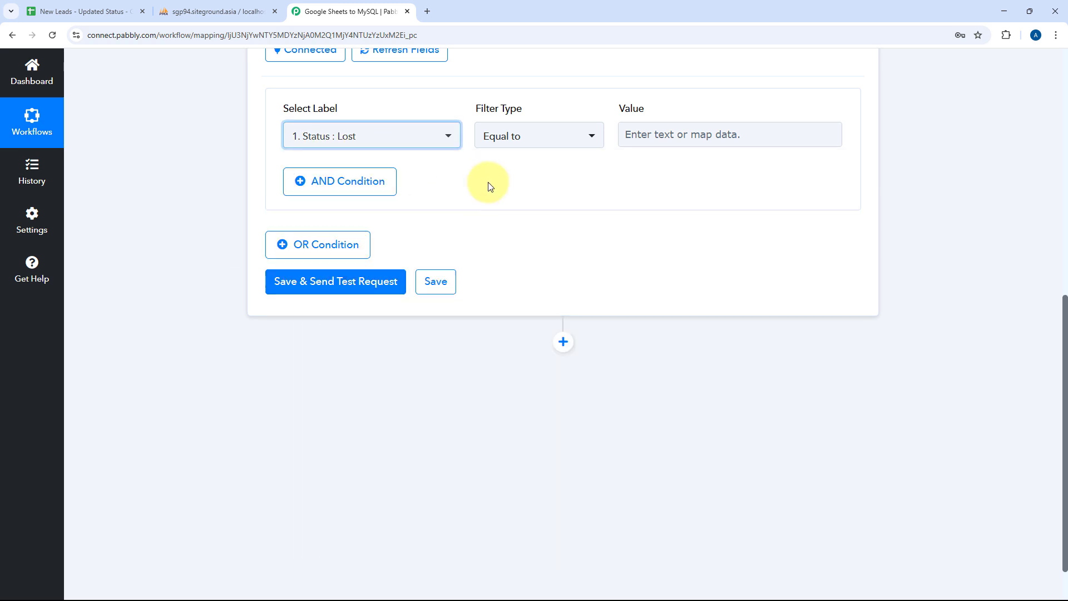
Set the value of the Equal to filter condition to Lost, then save it and send a test request
{"action": "scroll", "coordinate": [512, 200], "scroll_direction": "up", "scroll_amount": 1}
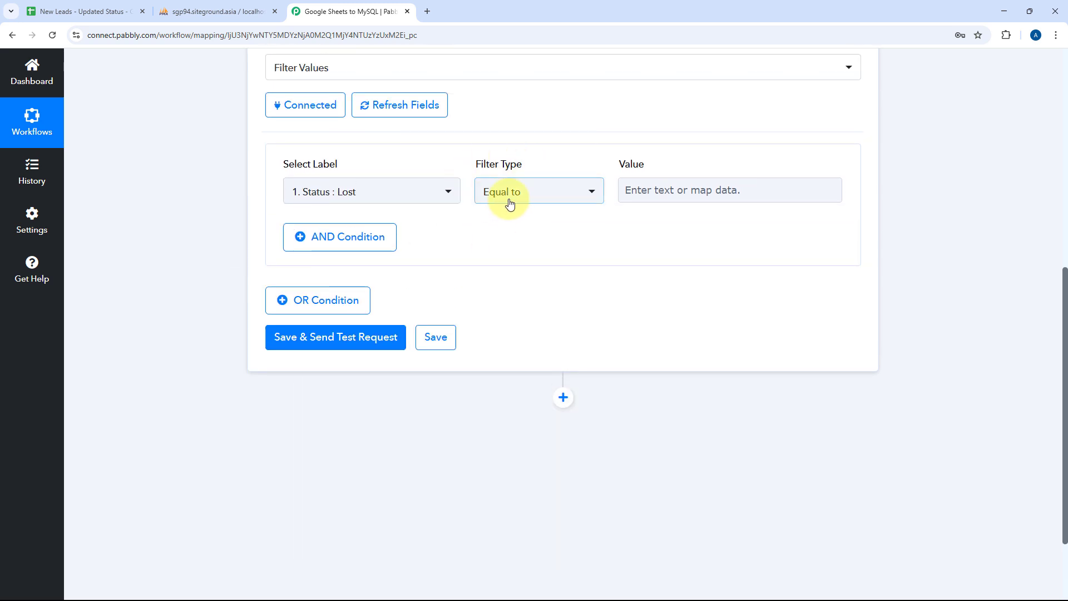
{"action": "left_click", "coordinate": [634, 190]}
{"action": "type", "text": "Lost"}
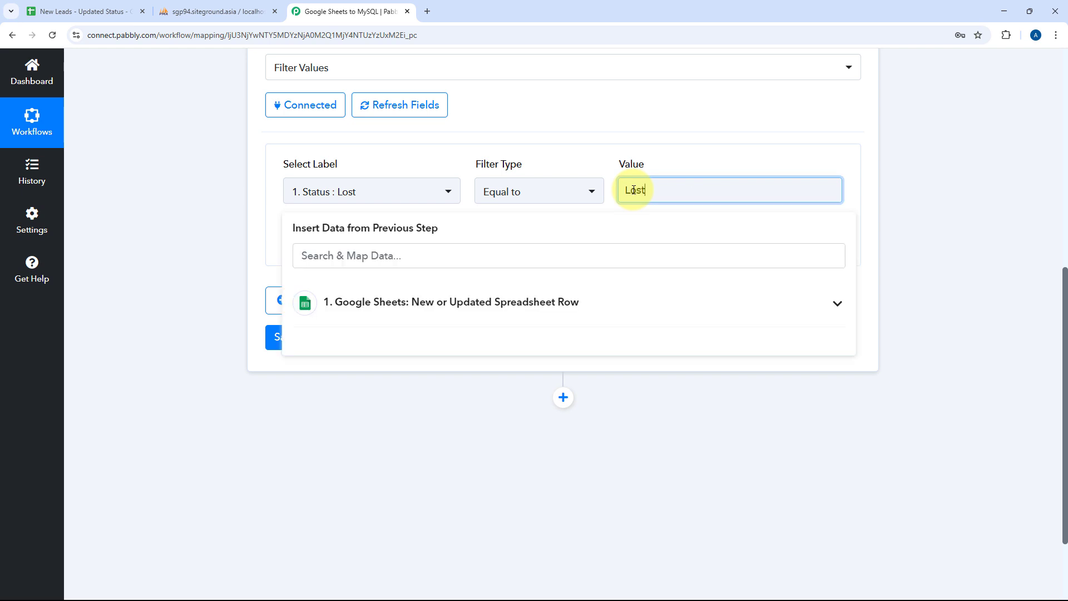
{"action": "left_click", "coordinate": [561, 139]}
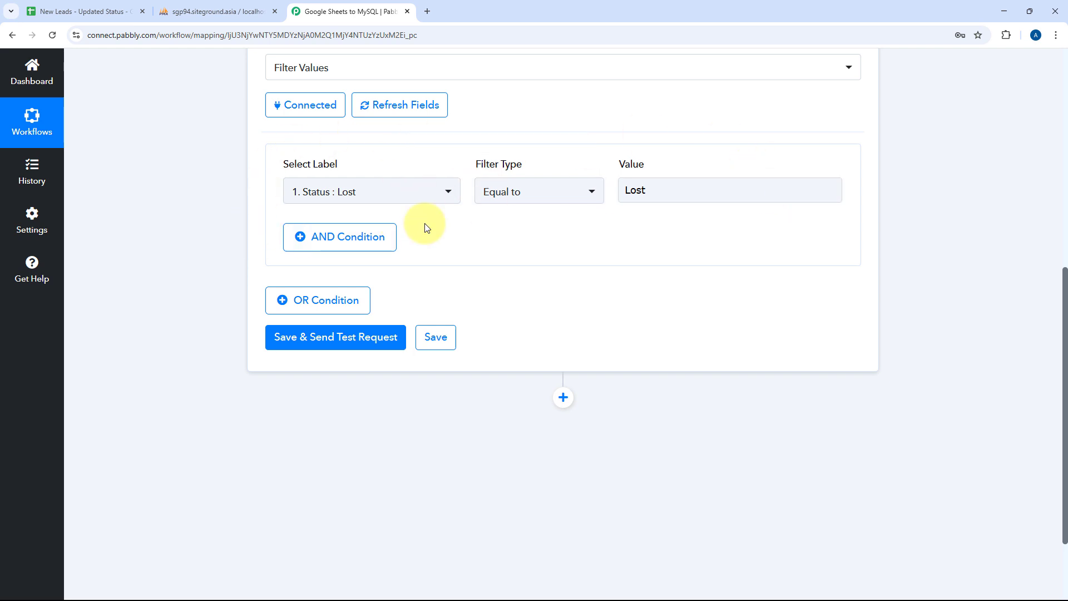
{"action": "left_click", "coordinate": [332, 349]}
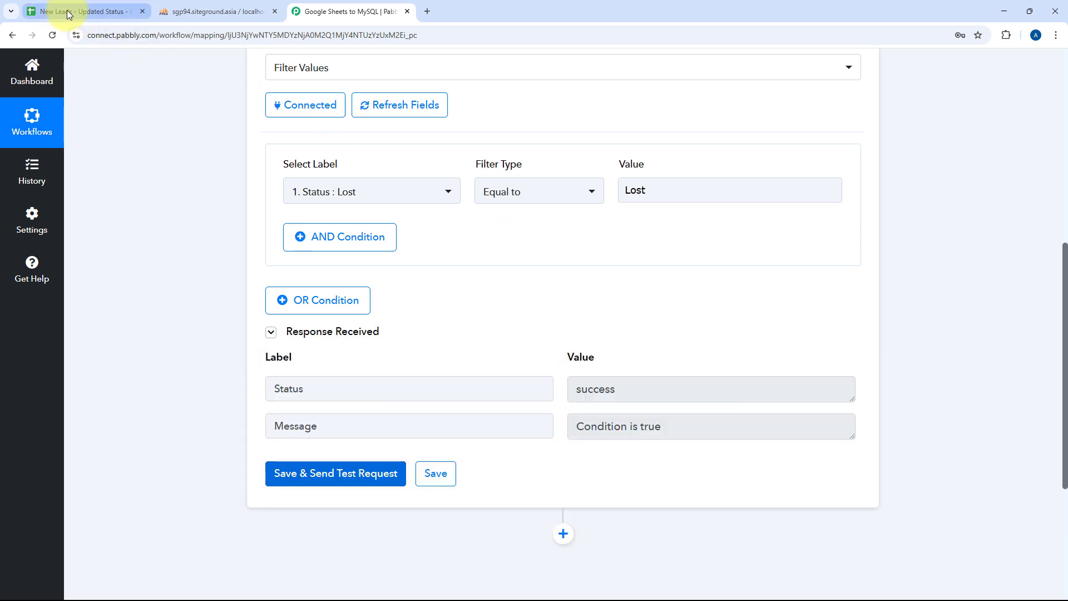
Look at the lead rows in the spreadsheet, then return to the workflow and examine the filter's response message
{"action": "left_click", "coordinate": [67, 10]}
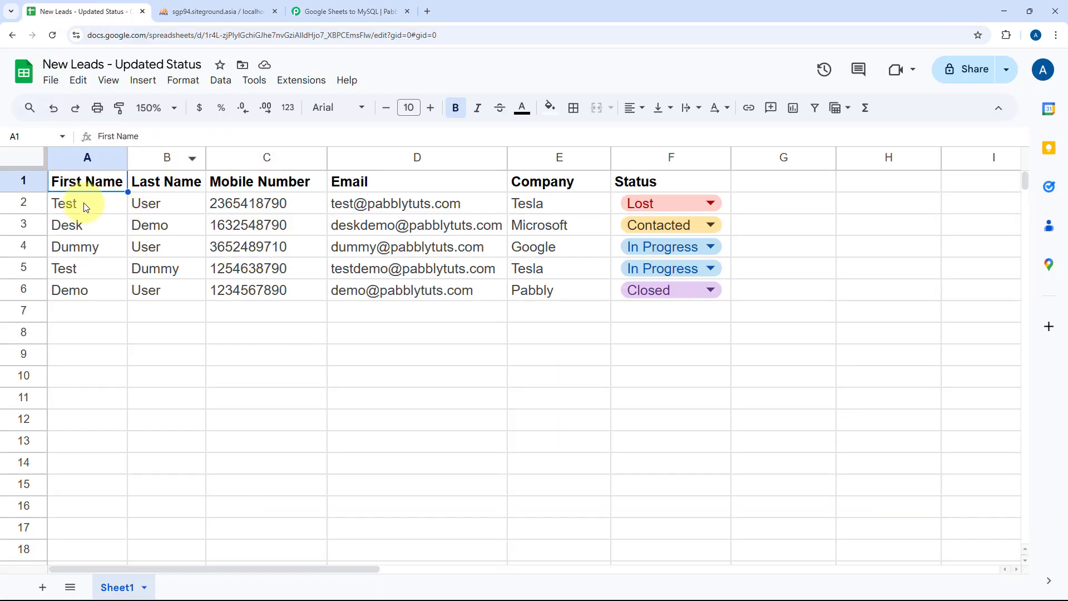
{"action": "left_click", "coordinate": [351, 10]}
{"action": "scroll", "coordinate": [556, 317], "scroll_direction": "down", "scroll_amount": 2}
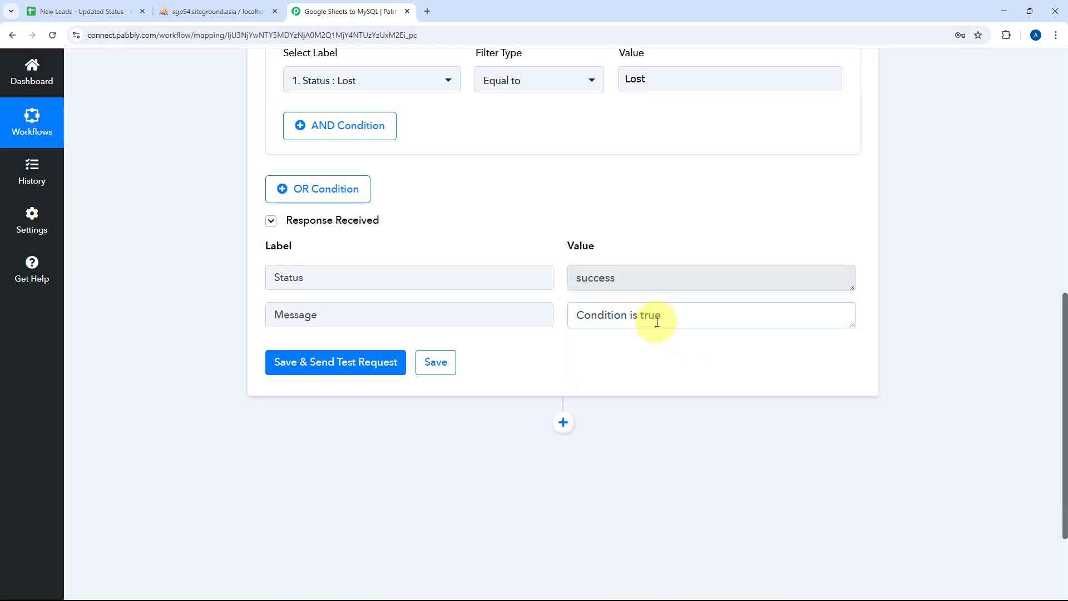
{"action": "left_click_drag", "start_coordinate": [657, 323], "coordinate": [572, 303]}
{"action": "left_click", "coordinate": [563, 296]}
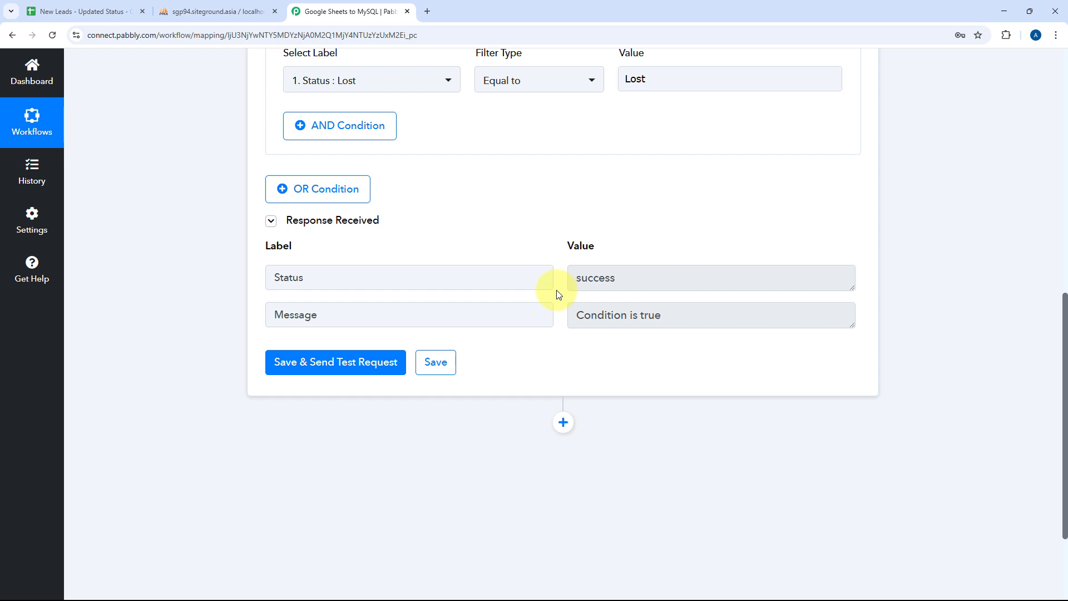
Add an action step after the filter and choose MySQL as its app
{"action": "scroll", "coordinate": [558, 294], "scroll_direction": "down", "scroll_amount": 2}
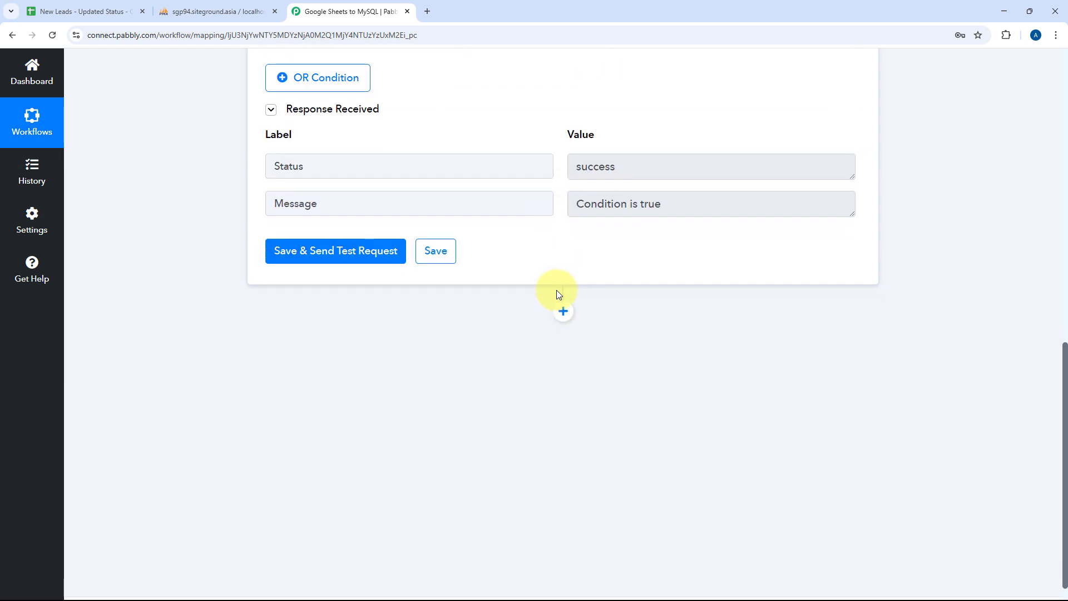
{"action": "left_click", "coordinate": [564, 311]}
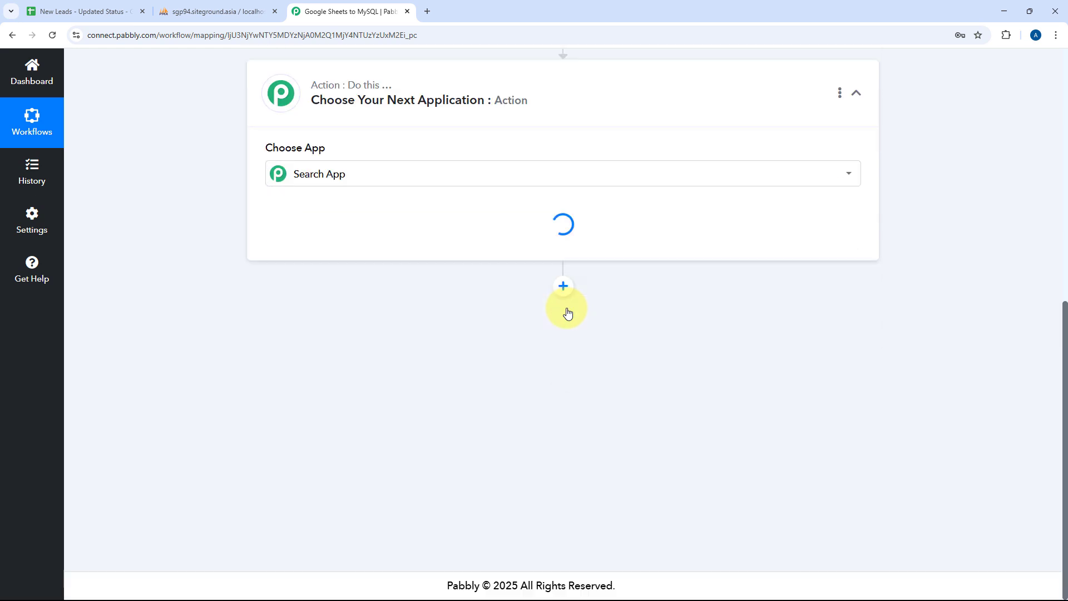
{"action": "type", "text": "M"}
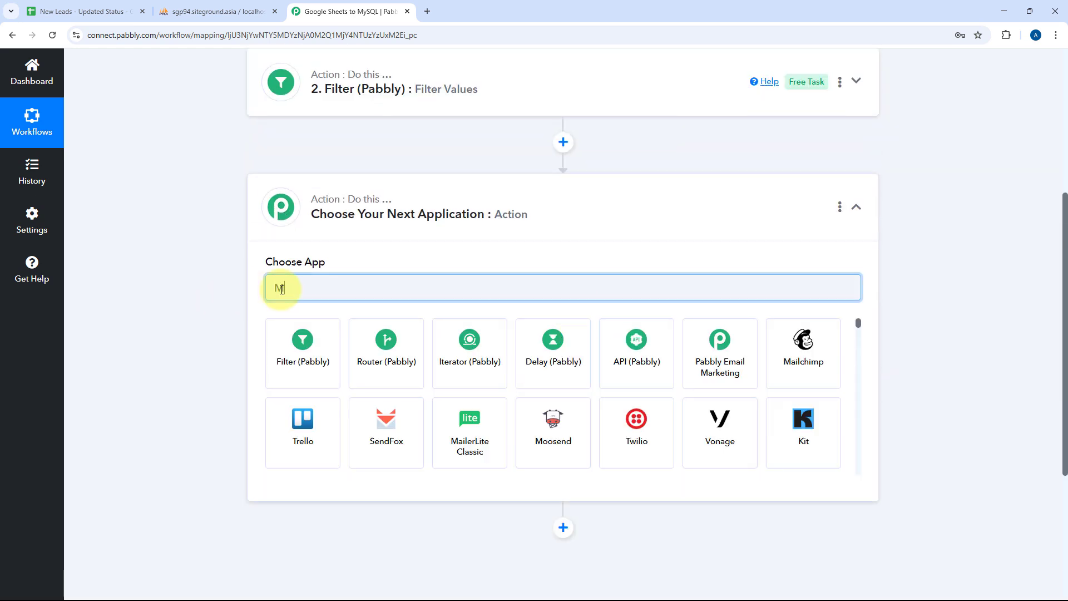
{"action": "type", "text": "ySQL"}
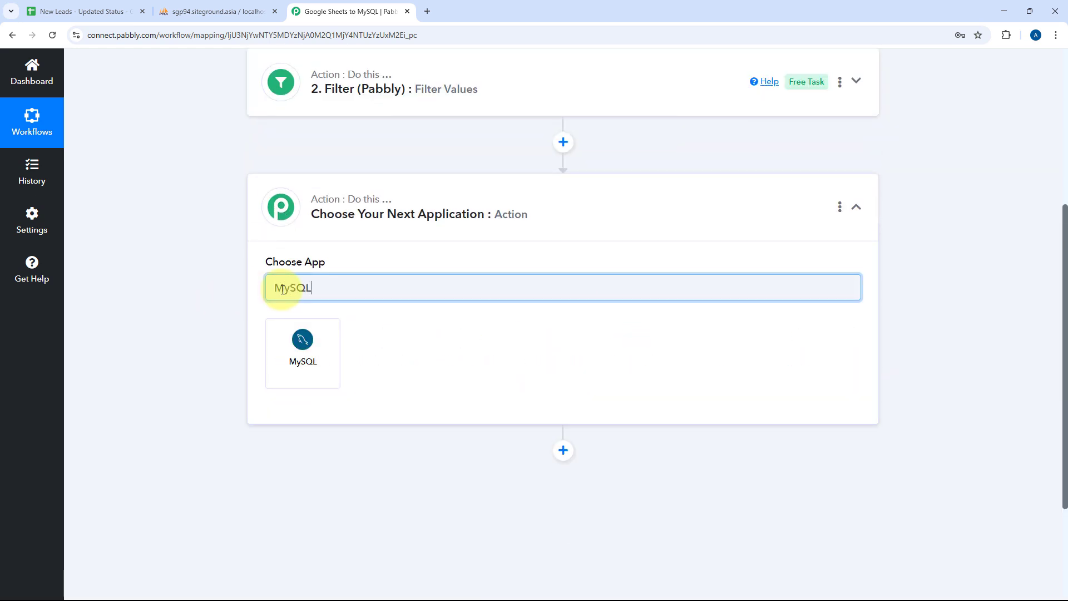
{"action": "left_click", "coordinate": [308, 356]}
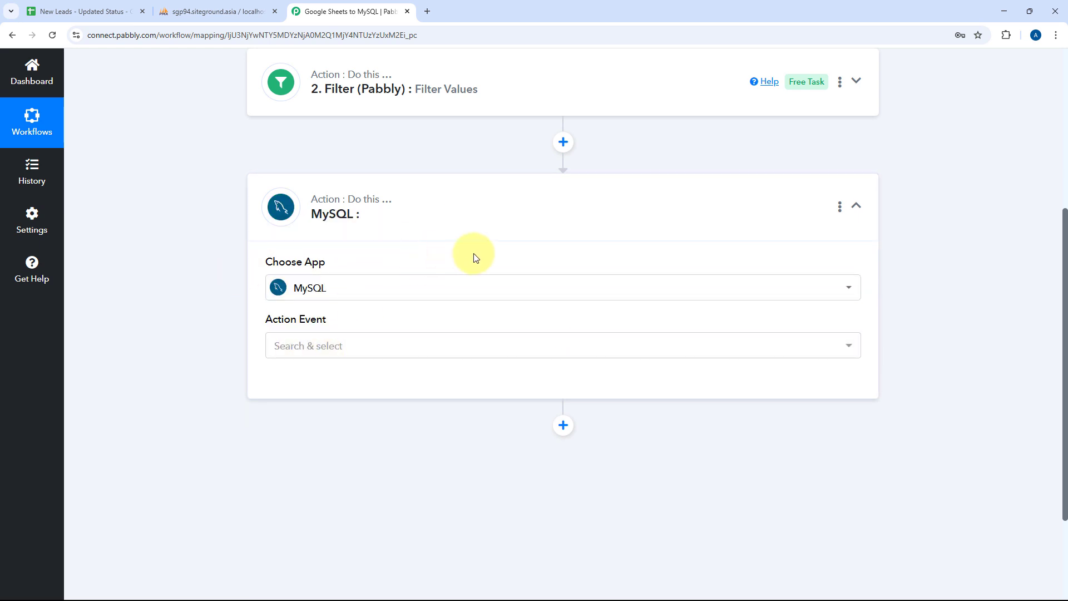
Set the MySQL step's action event to Delete Rows and open its account connection settings
{"action": "left_click", "coordinate": [356, 287]}
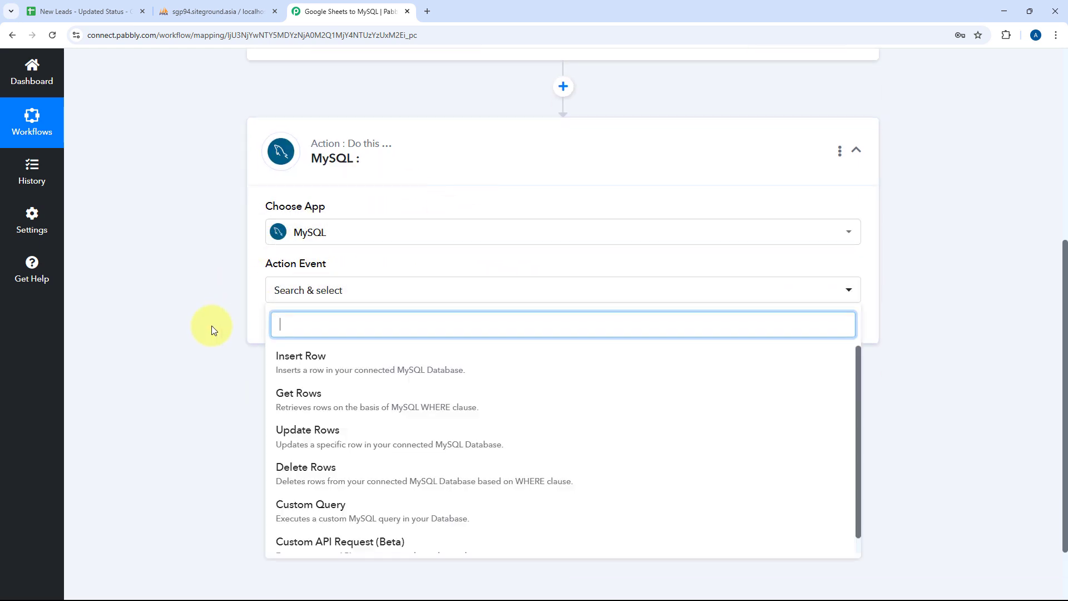
{"action": "scroll", "coordinate": [211, 325], "scroll_direction": "down", "scroll_amount": 2}
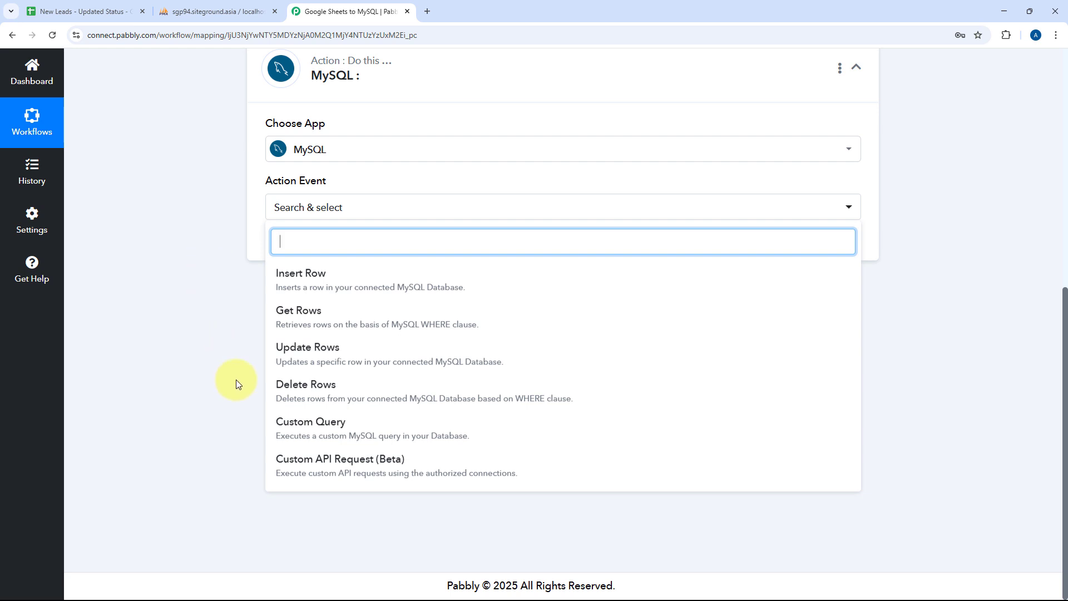
{"action": "left_click", "coordinate": [315, 390]}
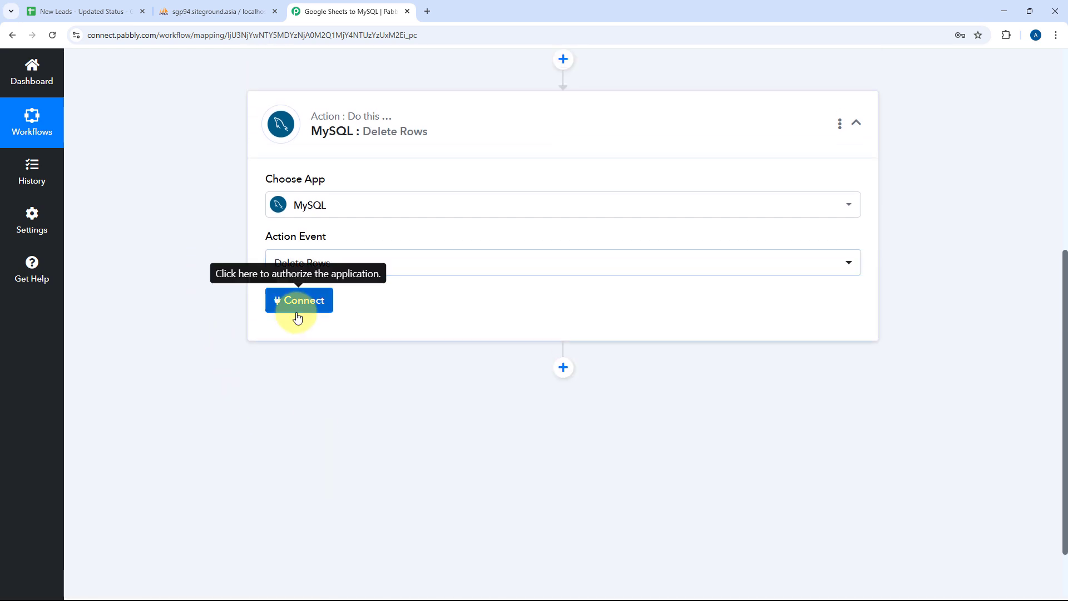
{"action": "left_click", "coordinate": [297, 303]}
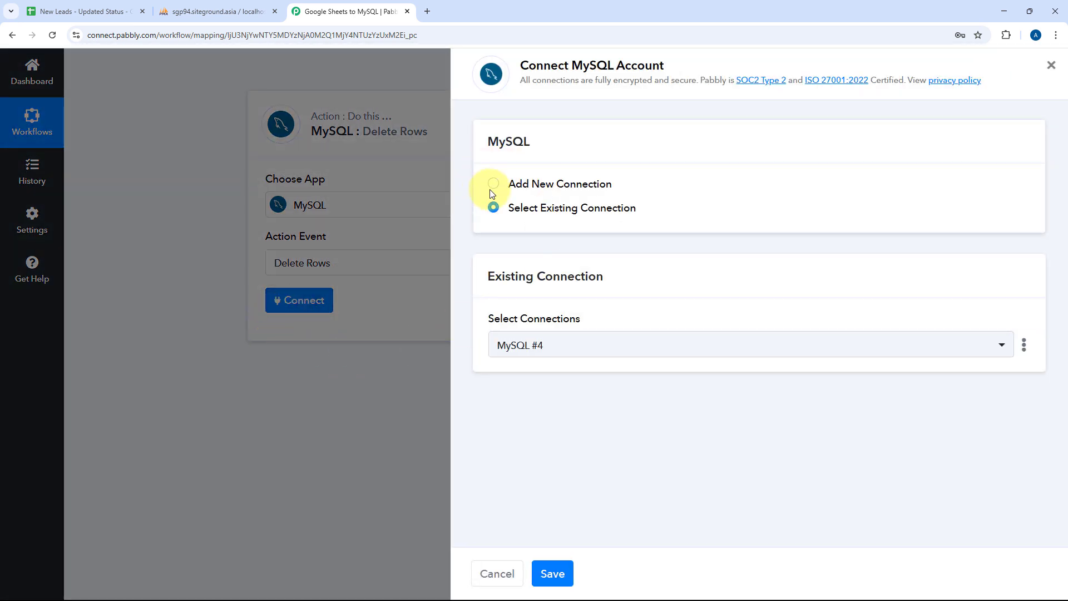
Add a new MySQL connection with the database username, password, host, database name and port, and save it
{"action": "left_click", "coordinate": [495, 188]}
{"action": "scroll", "coordinate": [679, 209], "scroll_direction": "down", "scroll_amount": 2}
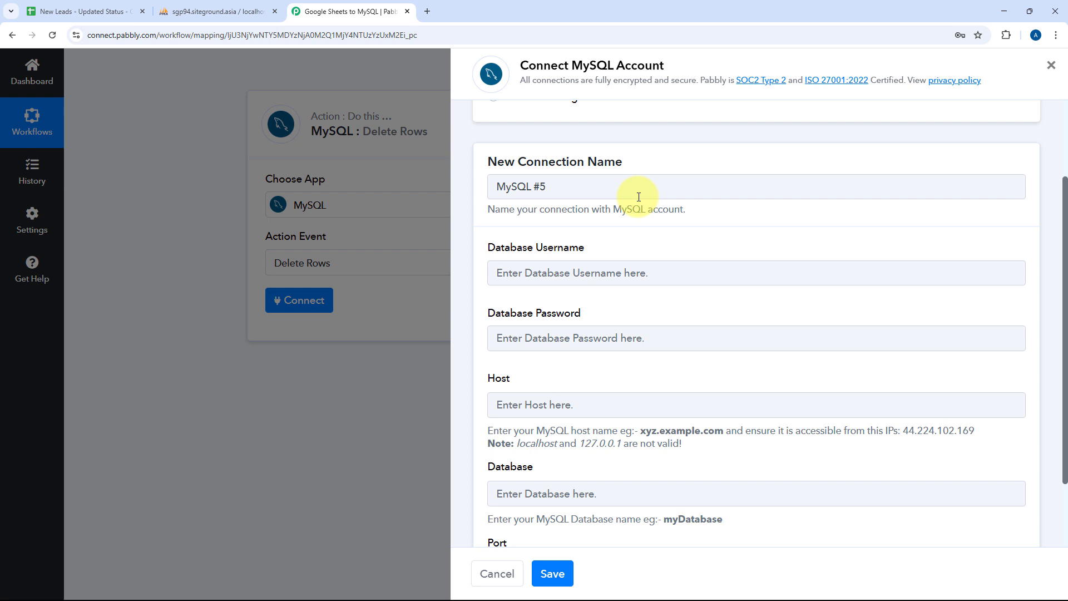
{"action": "scroll", "coordinate": [639, 197], "scroll_direction": "down", "scroll_amount": 1}
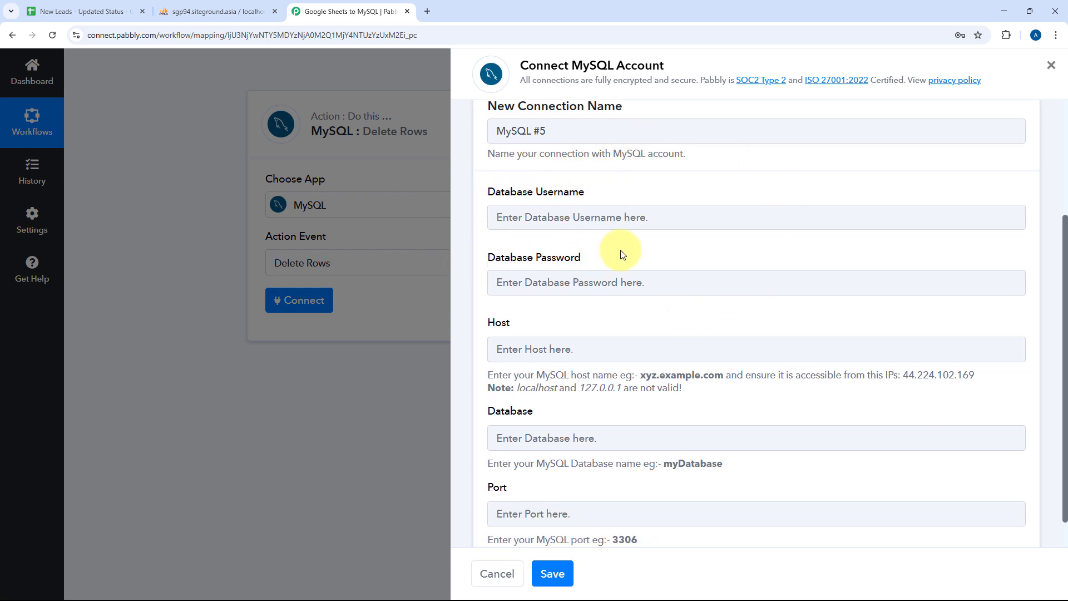
{"action": "scroll", "coordinate": [622, 254], "scroll_direction": "down", "scroll_amount": 1}
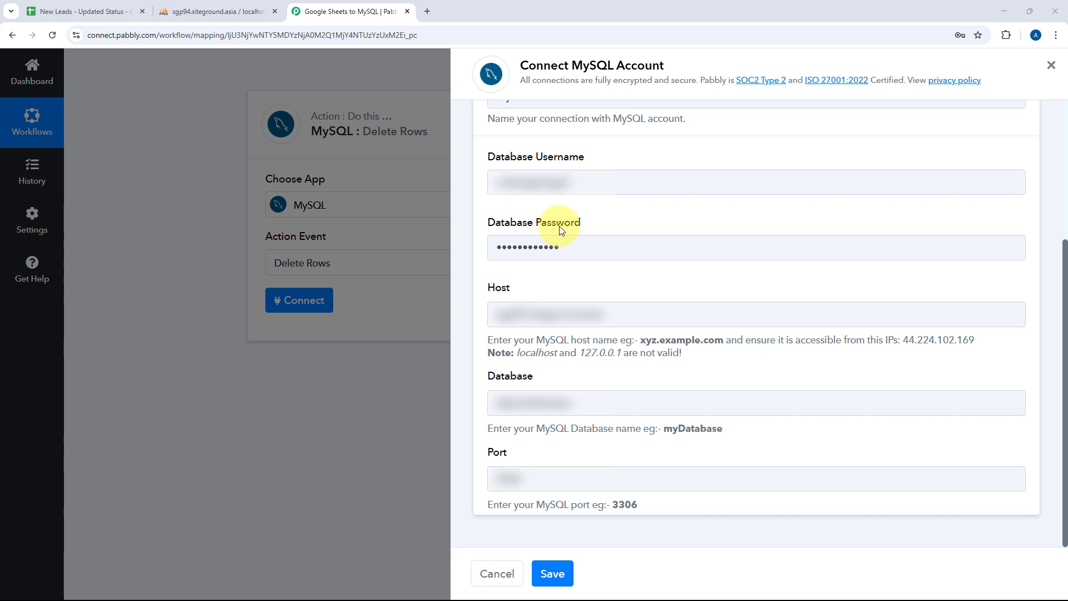
{"action": "left_click", "coordinate": [559, 571]}
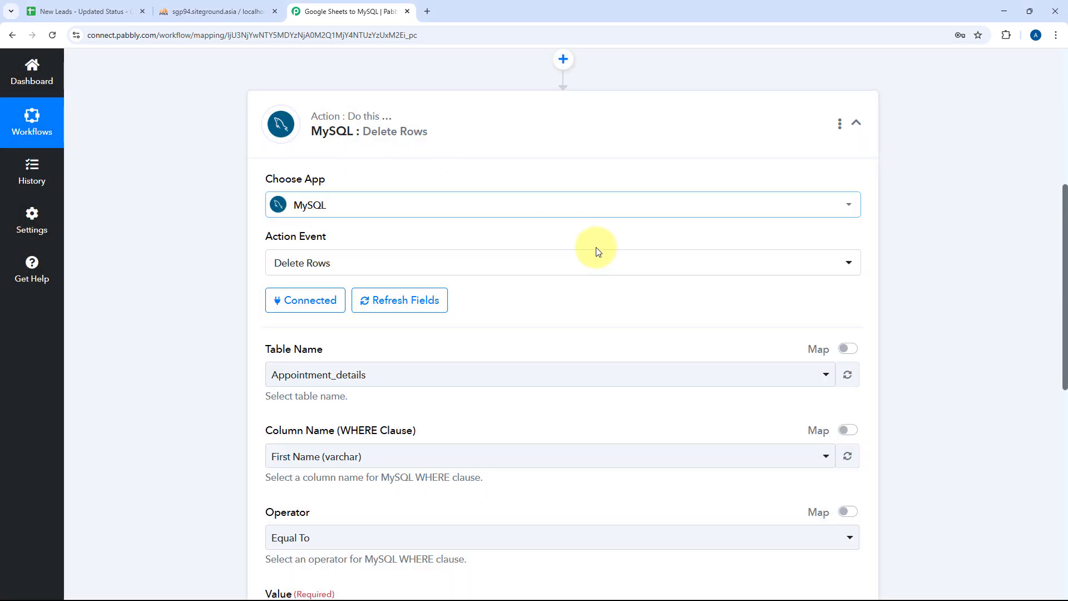
Check the leads table's name in phpMyAdmin, then set the Delete Rows table name to New_Leads in the workflow
{"action": "scroll", "coordinate": [526, 223], "scroll_direction": "down", "scroll_amount": 3}
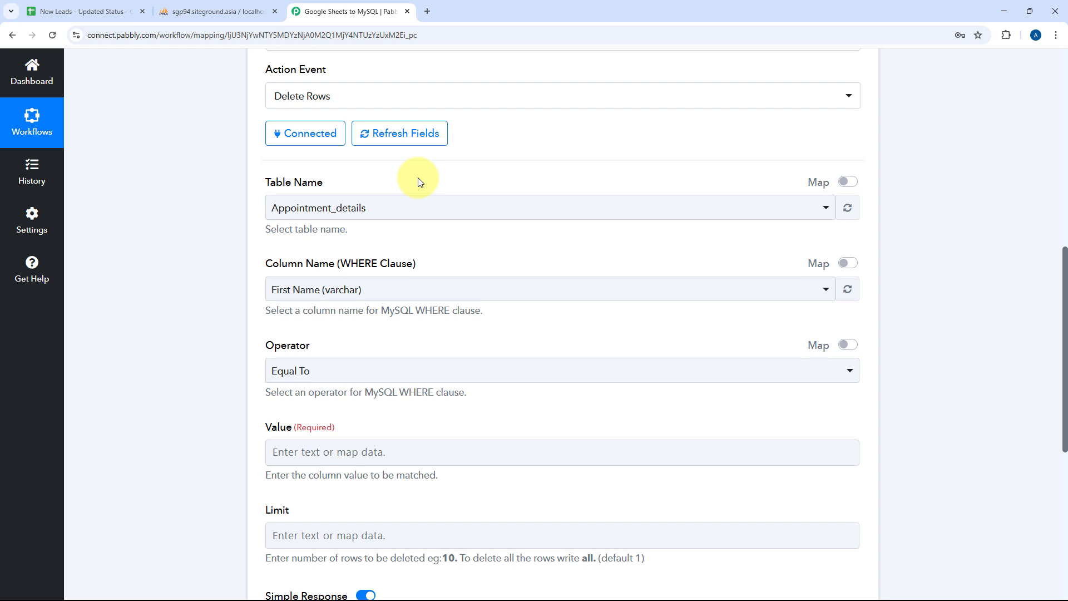
{"action": "left_click", "coordinate": [394, 210]}
{"action": "scroll", "coordinate": [211, 188], "scroll_direction": "down", "scroll_amount": 2}
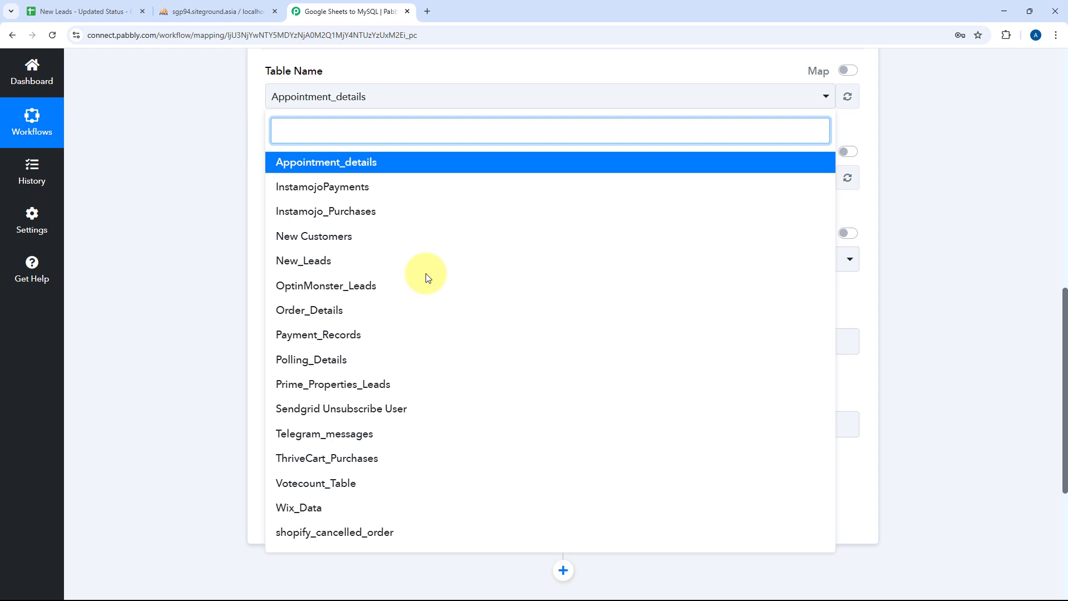
{"action": "left_click", "coordinate": [253, 11]}
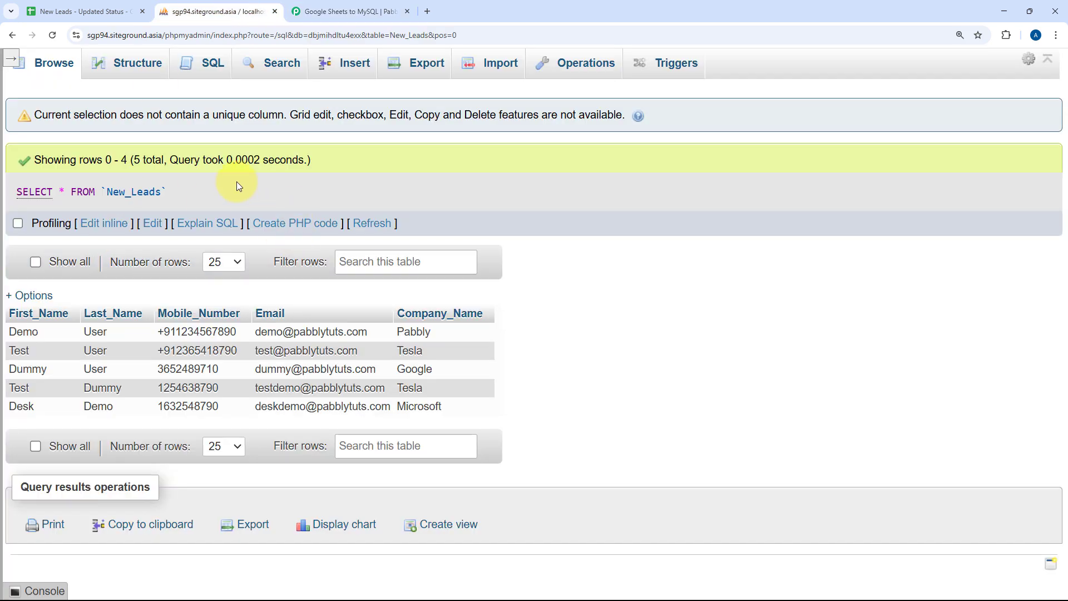
{"action": "left_click", "coordinate": [364, 7]}
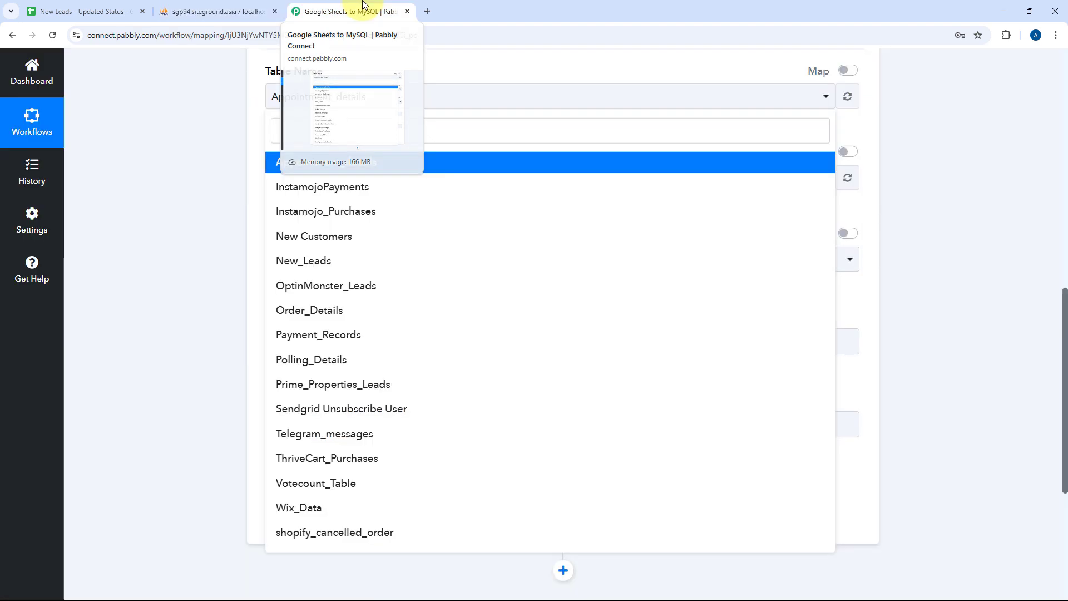
{"action": "left_click", "coordinate": [300, 255]}
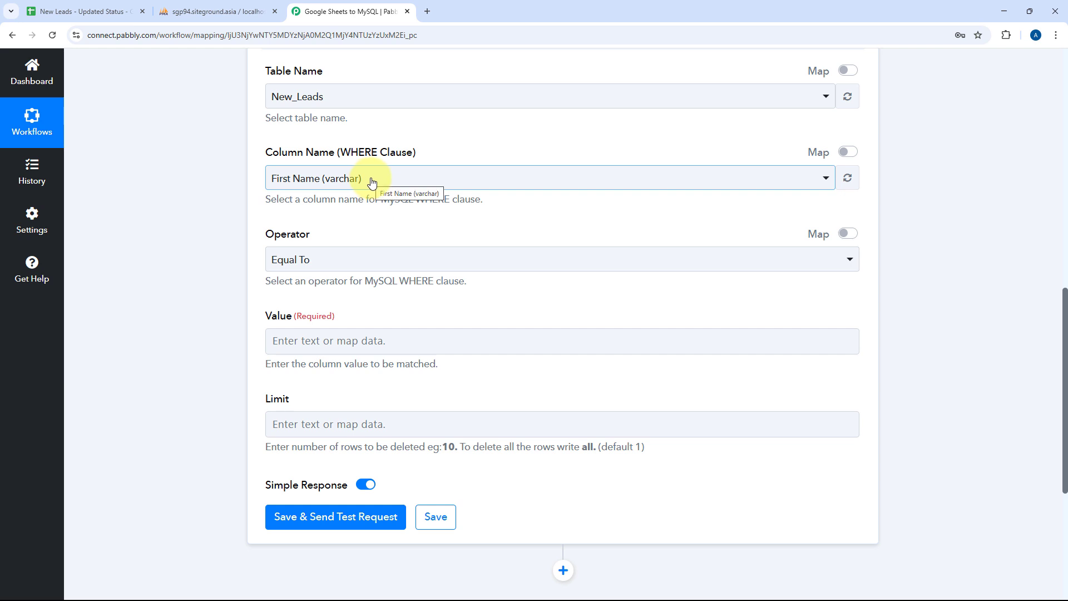
Compare the lead columns in the database and the spreadsheet, then set the WHERE clause column to Email (varchar)
{"action": "left_click", "coordinate": [416, 182]}
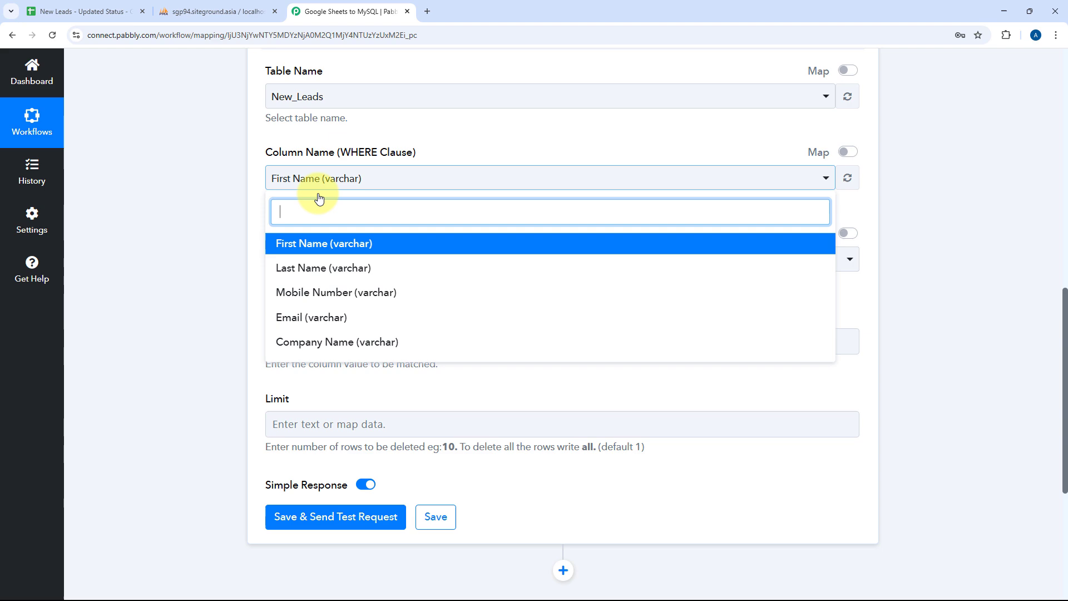
{"action": "left_click", "coordinate": [194, 6]}
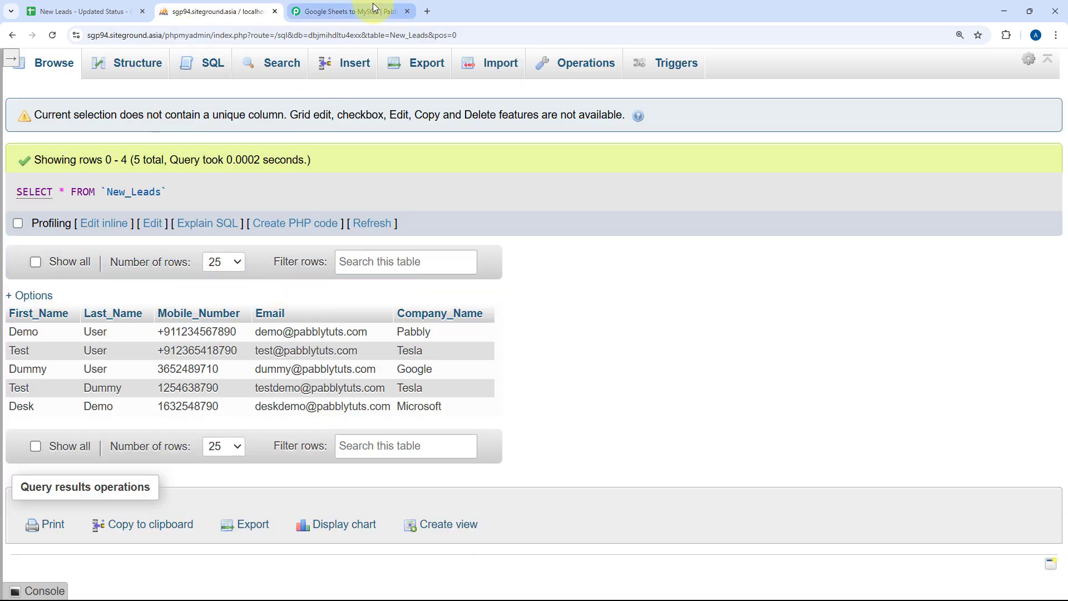
{"action": "left_click", "coordinate": [389, 11]}
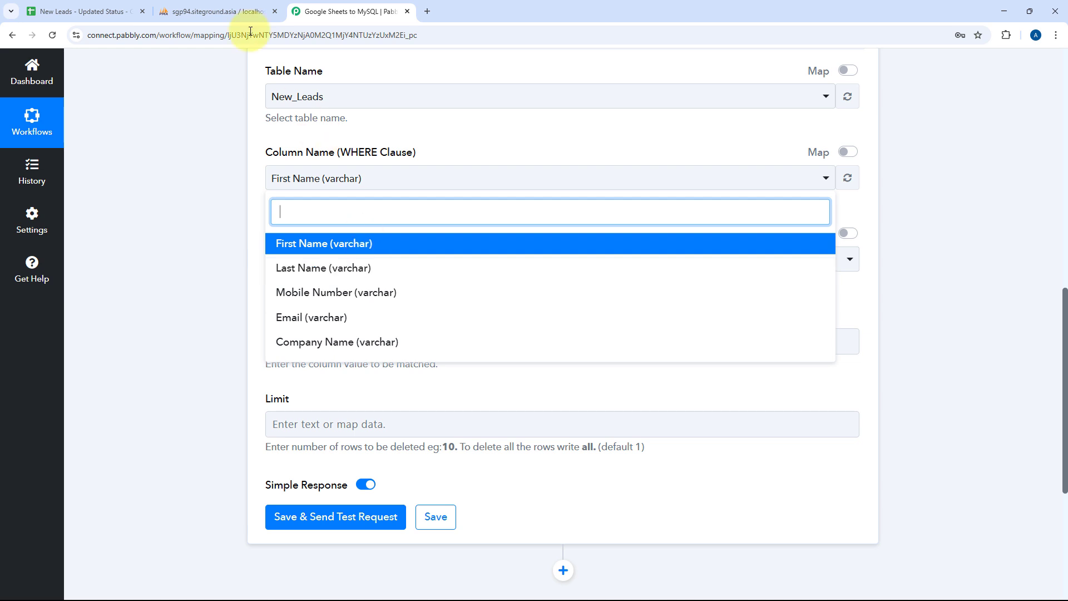
{"action": "left_click", "coordinate": [89, 11]}
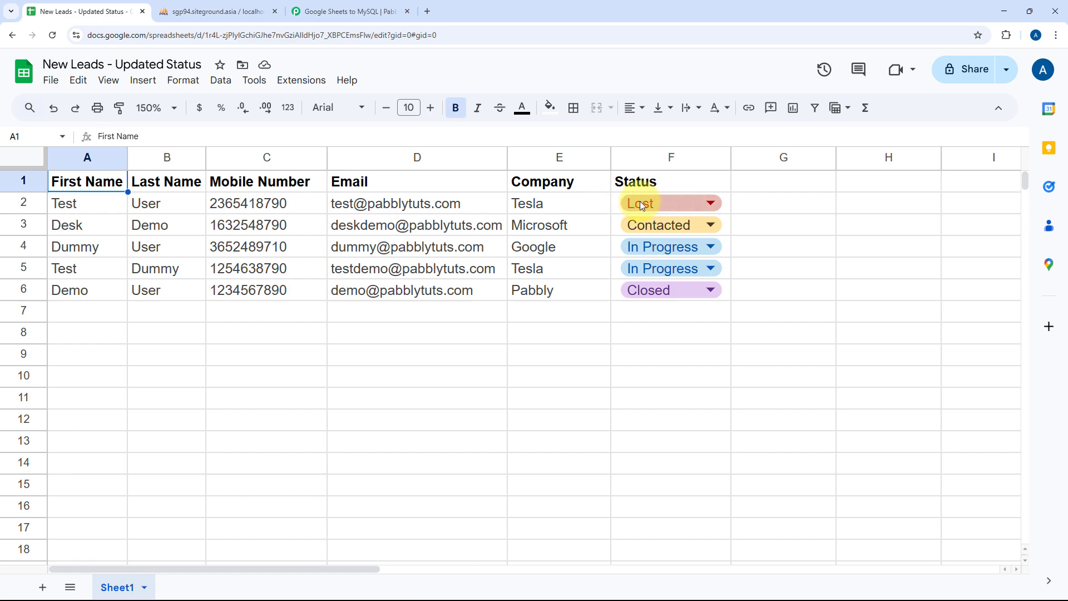
{"action": "left_click", "coordinate": [214, 11]}
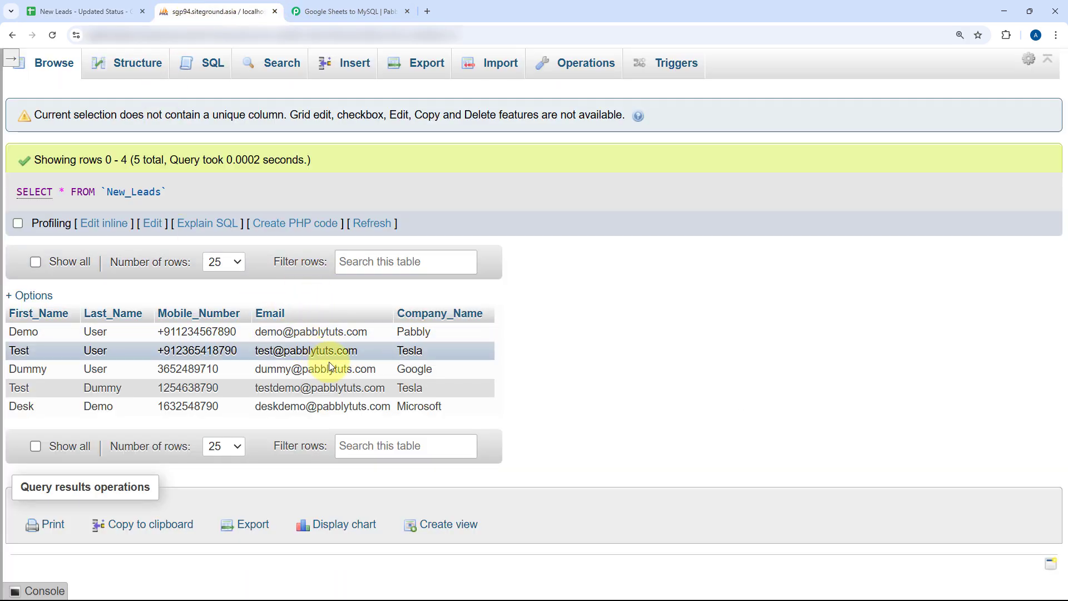
{"action": "left_click", "coordinate": [355, 10]}
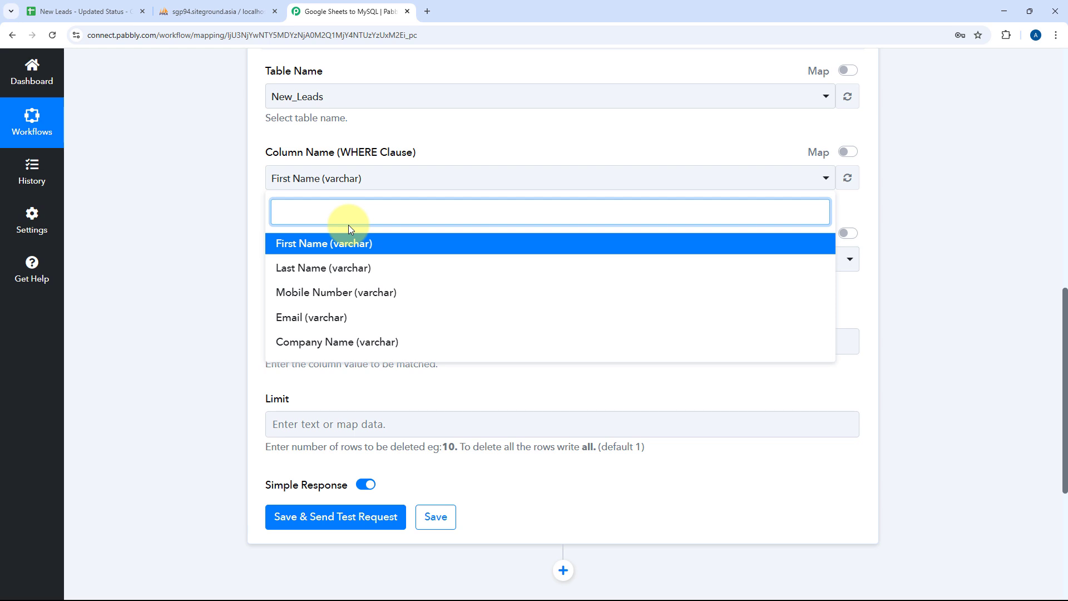
{"action": "left_click", "coordinate": [305, 312]}
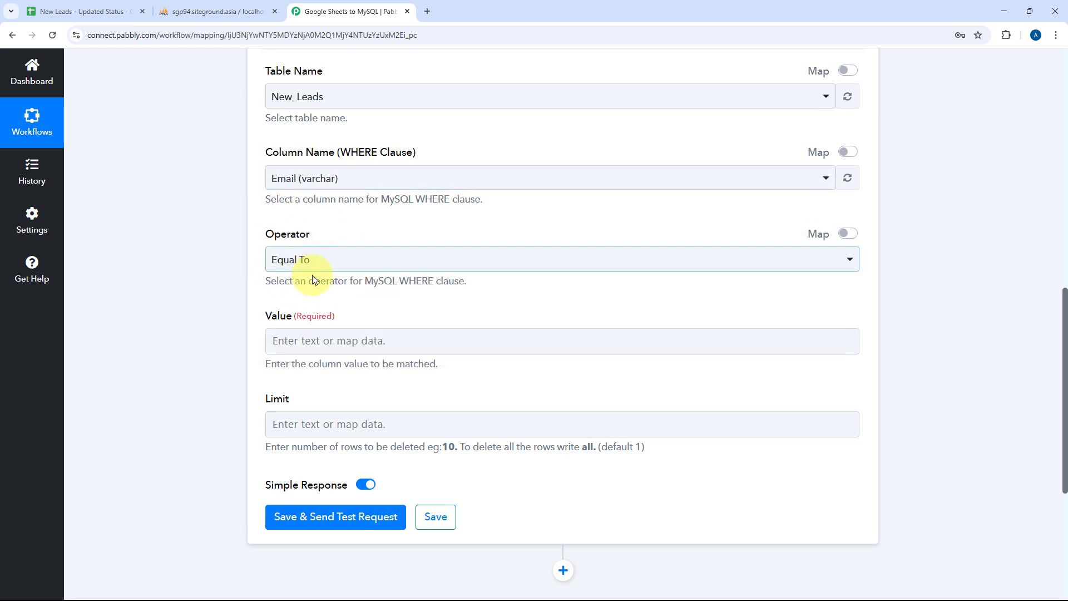
Choose Equal To as the operator for the MySQL WHERE clause
{"action": "left_click", "coordinate": [372, 267]}
{"action": "scroll", "coordinate": [233, 268], "scroll_direction": "down", "scroll_amount": 2}
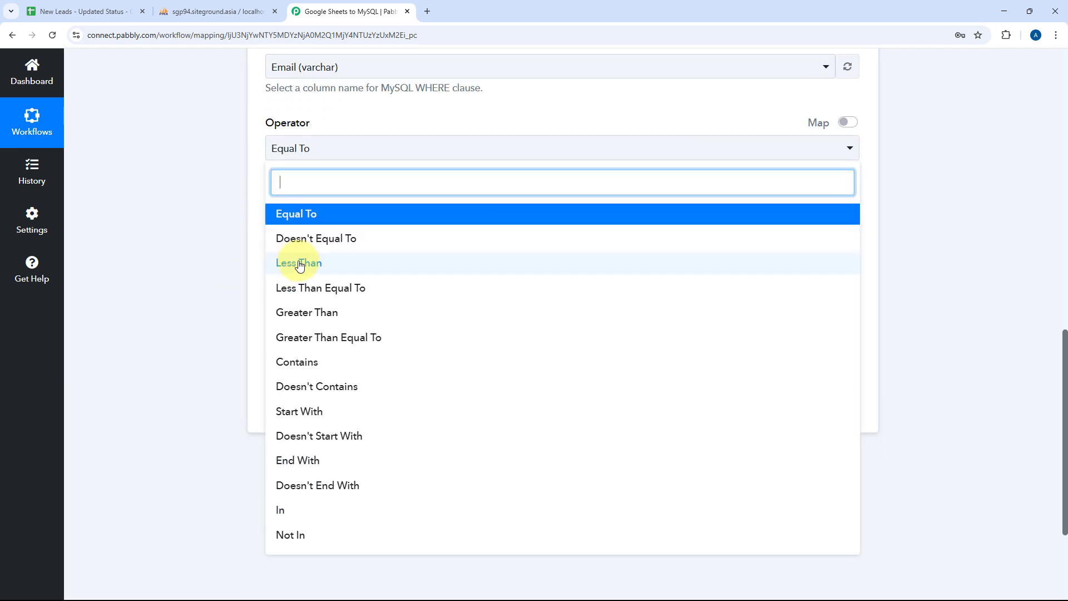
{"action": "left_click", "coordinate": [308, 223]}
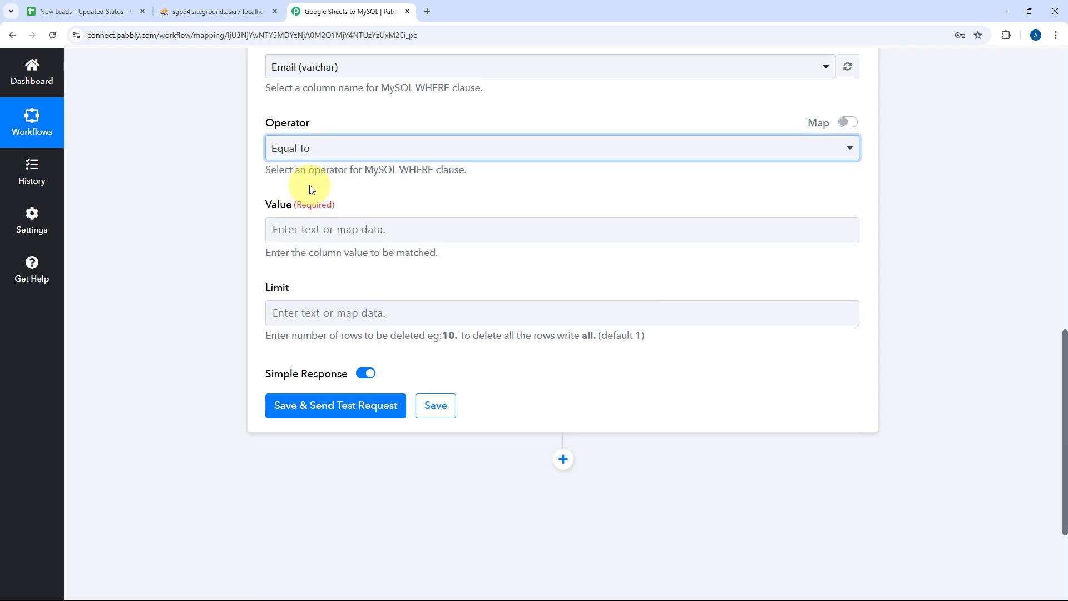
Look at the Lost lead's email in the spreadsheet, then examine the email field in the Google Sheets trigger's response
{"action": "left_click", "coordinate": [291, 230]}
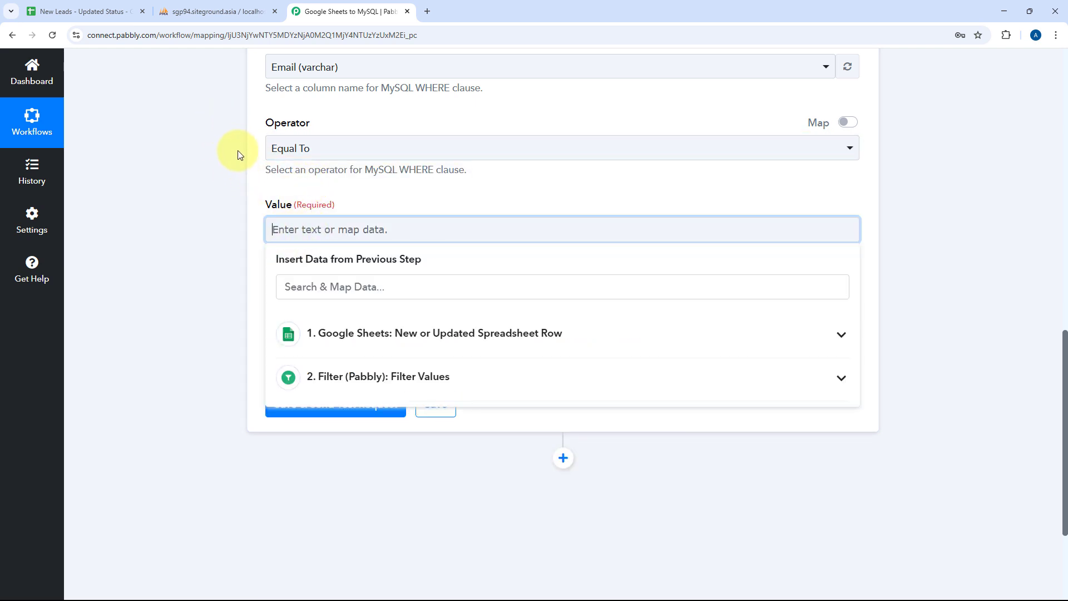
{"action": "left_click", "coordinate": [120, 8]}
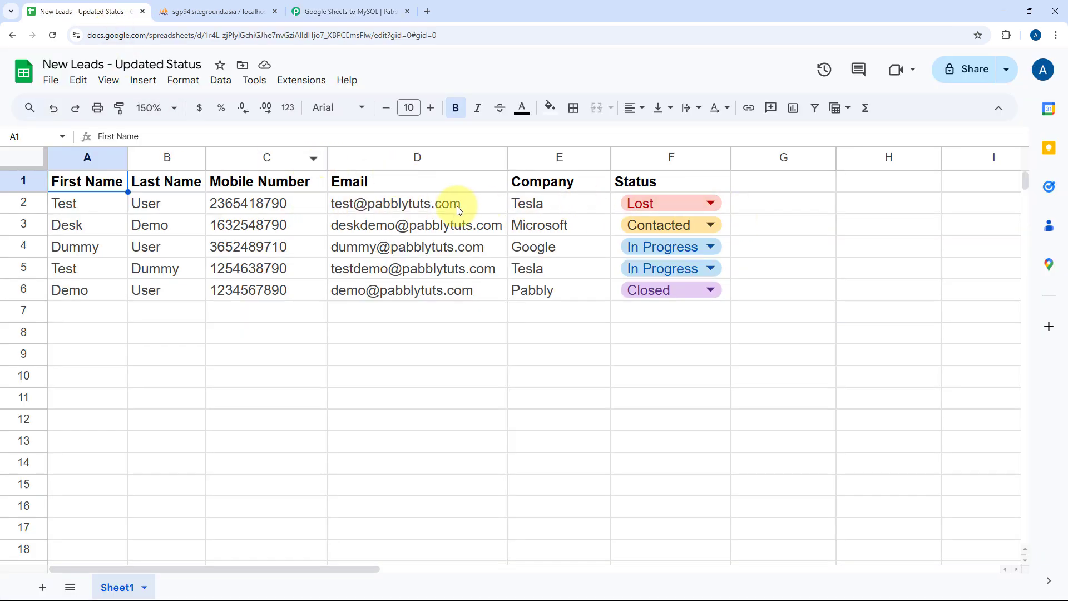
{"action": "left_click", "coordinate": [364, 8]}
{"action": "scroll", "coordinate": [215, 167], "scroll_direction": "up", "scroll_amount": 10}
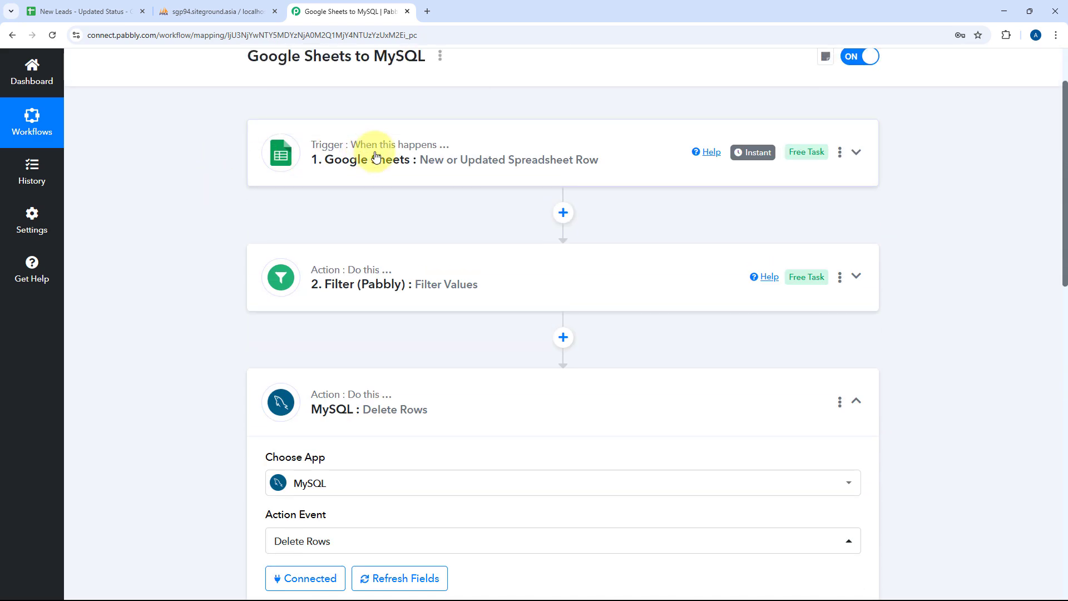
{"action": "left_click", "coordinate": [376, 156]}
{"action": "scroll", "coordinate": [382, 143], "scroll_direction": "up", "scroll_amount": 1}
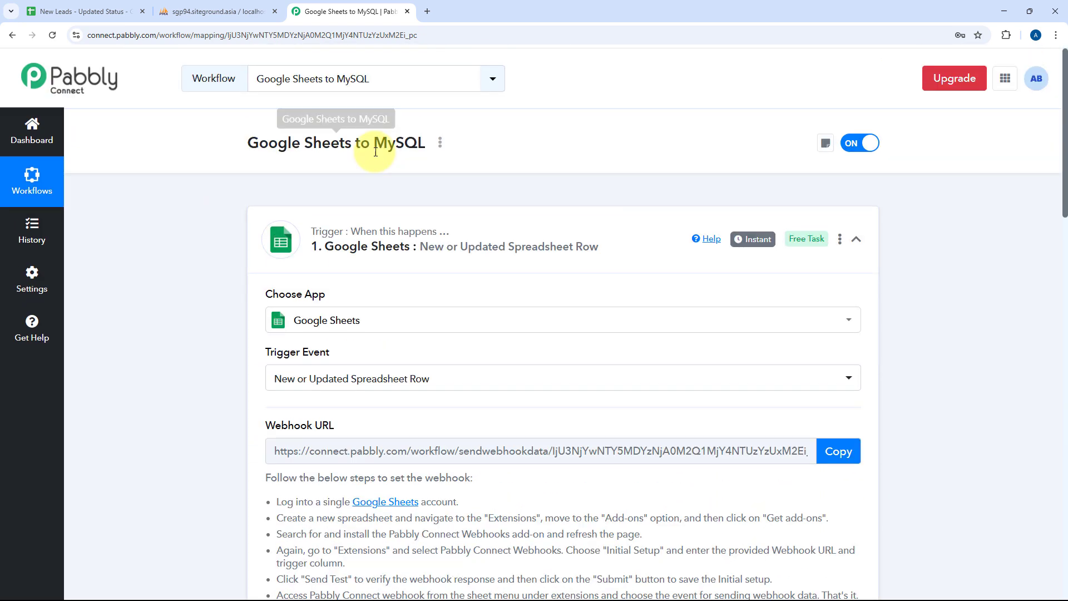
{"action": "scroll", "coordinate": [214, 204], "scroll_direction": "down", "scroll_amount": 5}
{"action": "scroll", "coordinate": [214, 206], "scroll_direction": "down", "scroll_amount": 9}
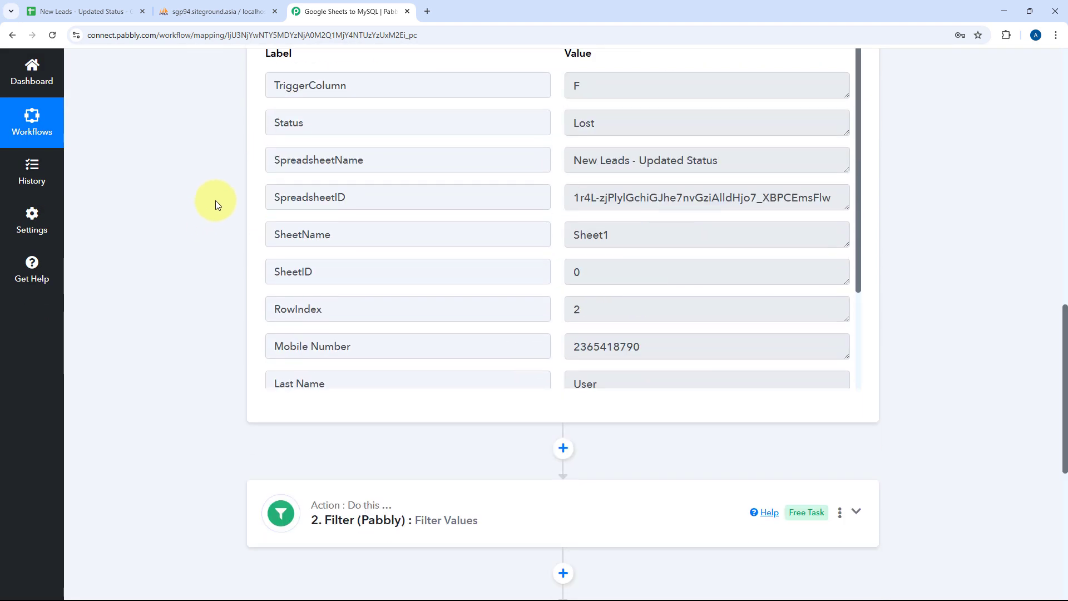
{"action": "scroll", "coordinate": [576, 200], "scroll_direction": "down", "scroll_amount": 3}
{"action": "scroll", "coordinate": [687, 218], "scroll_direction": "down", "scroll_amount": 2}
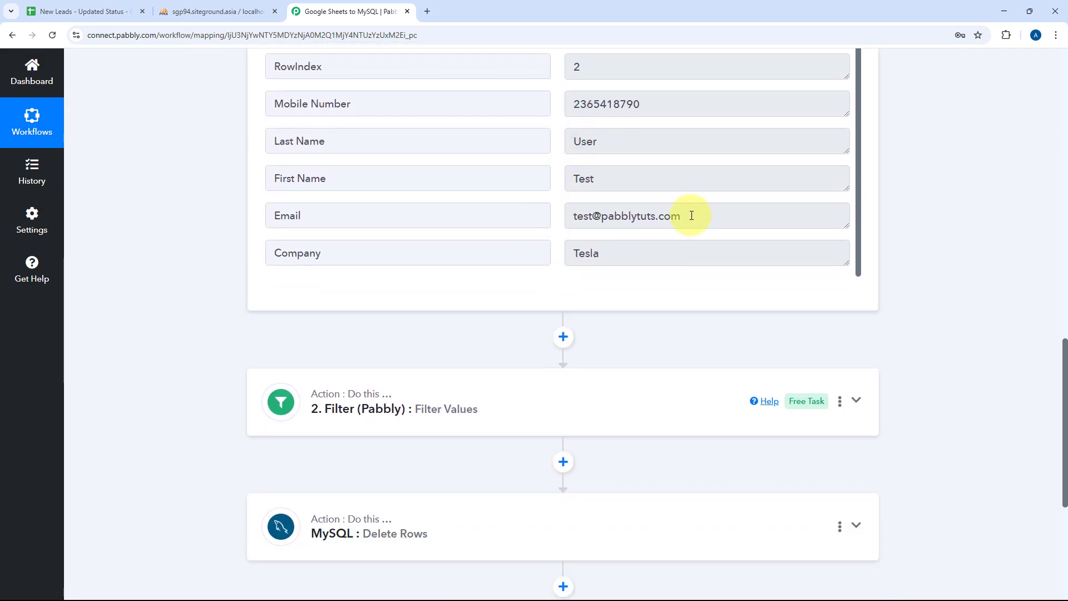
{"action": "left_click_drag", "start_coordinate": [692, 216], "coordinate": [562, 215]}
{"action": "left_click", "coordinate": [558, 215]}
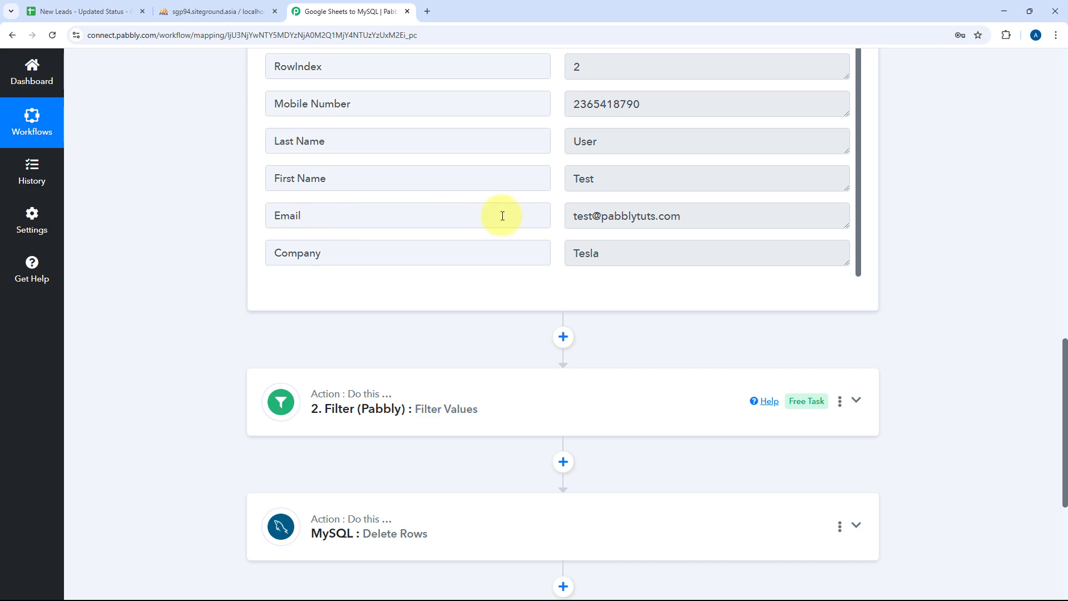
Reopen the MySQL Delete Rows step and map its match value to the Email field from the Google Sheets trigger
{"action": "scroll", "coordinate": [185, 262], "scroll_direction": "down", "scroll_amount": 5}
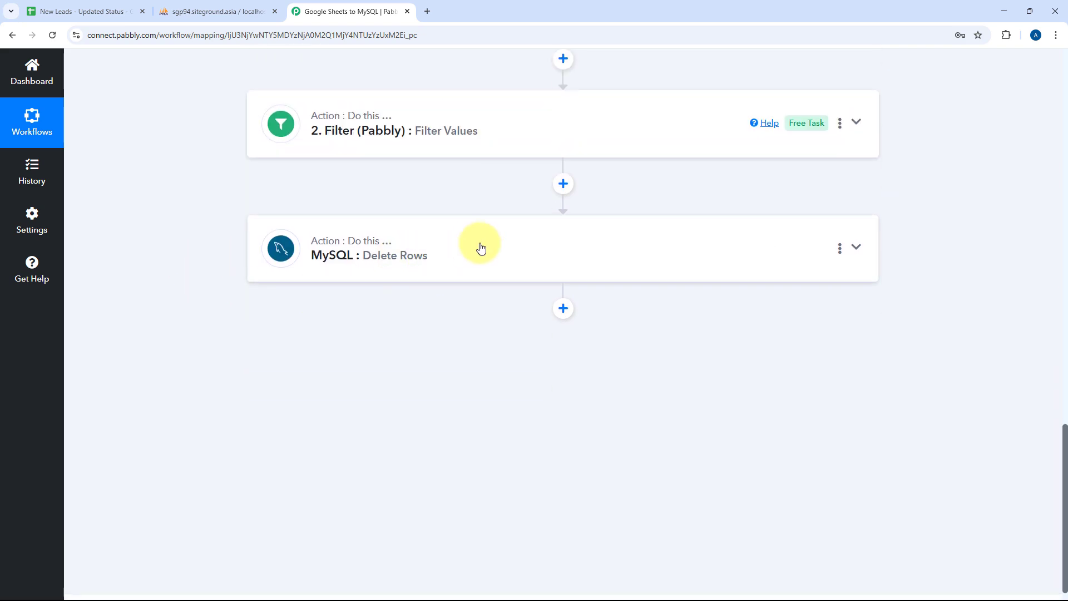
{"action": "left_click", "coordinate": [482, 248]}
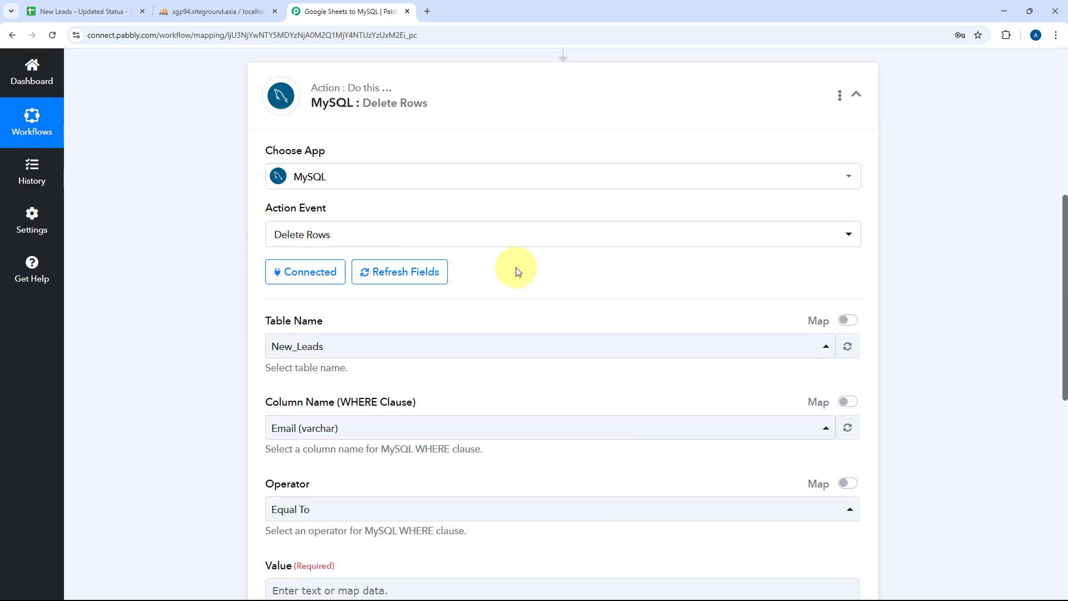
{"action": "scroll", "coordinate": [516, 271], "scroll_direction": "down", "scroll_amount": 6}
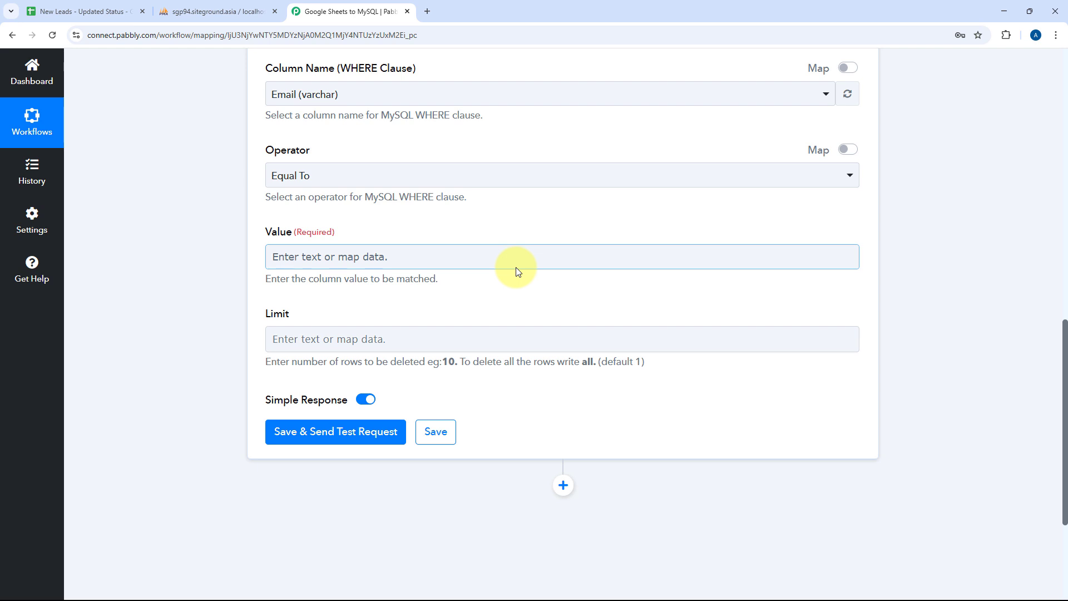
{"action": "left_click", "coordinate": [296, 253]}
{"action": "scroll", "coordinate": [311, 258], "scroll_direction": "down", "scroll_amount": 2}
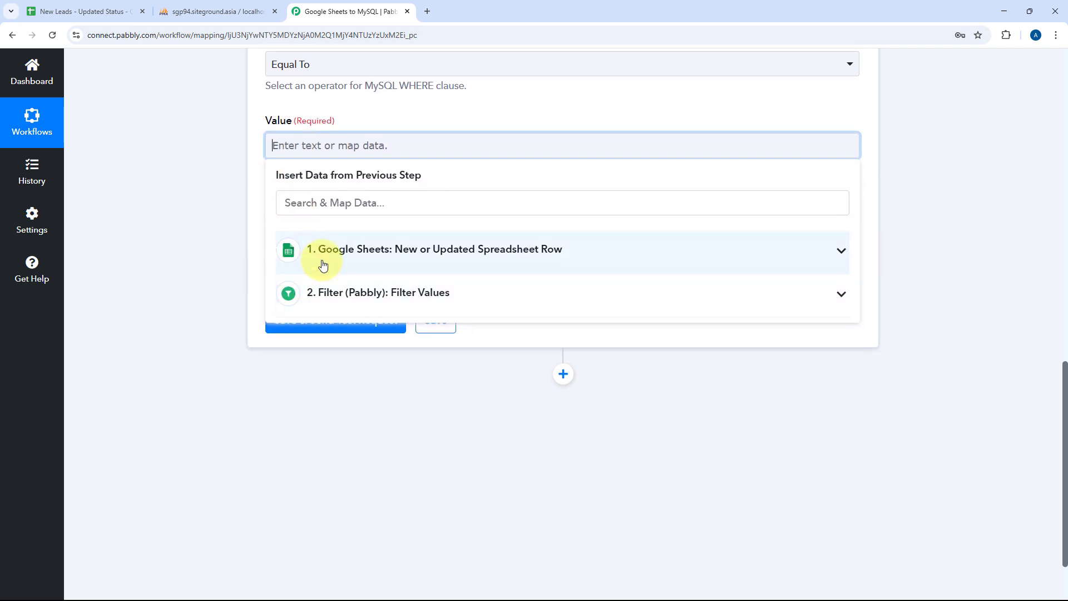
{"action": "left_click", "coordinate": [415, 251]}
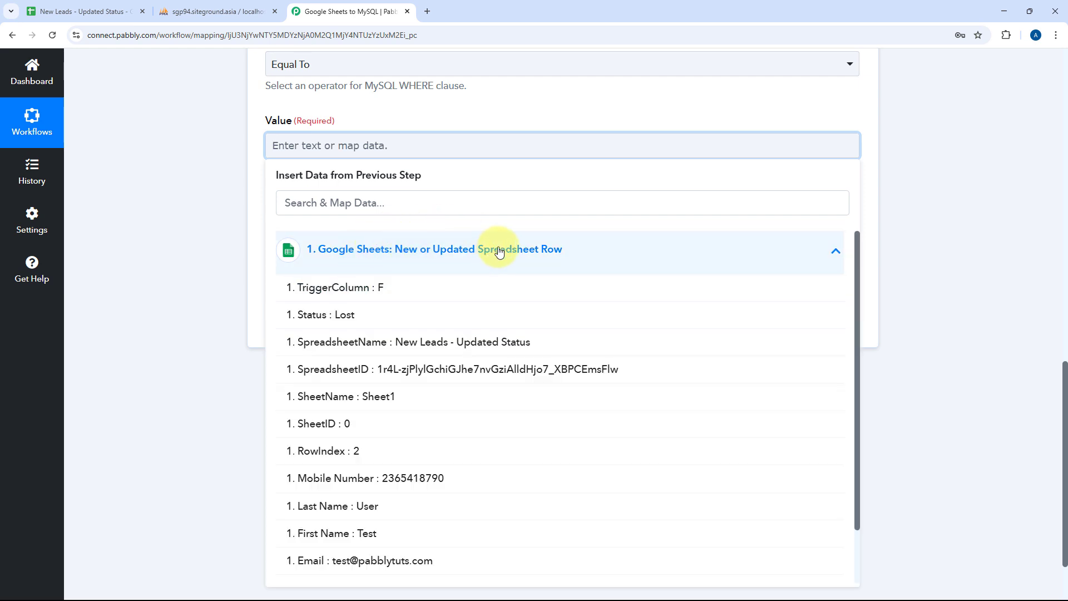
{"action": "scroll", "coordinate": [423, 348], "scroll_direction": "down", "scroll_amount": 1}
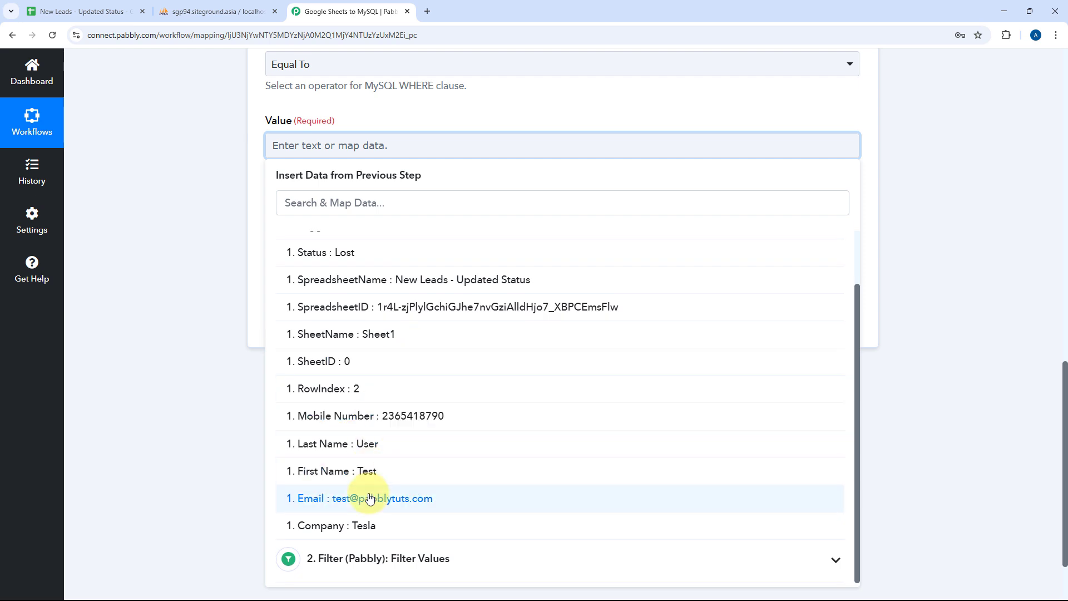
{"action": "left_click", "coordinate": [317, 500]}
{"action": "left_click", "coordinate": [135, 99]}
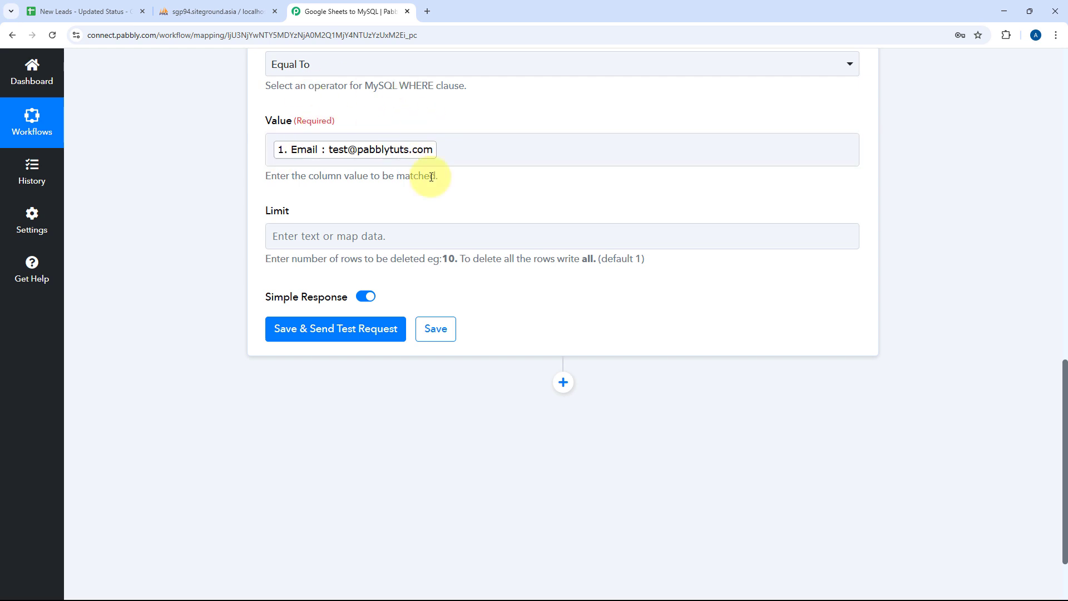
Set the limit of rows deleted by the MySQL step to 1
{"action": "left_click", "coordinate": [332, 236]}
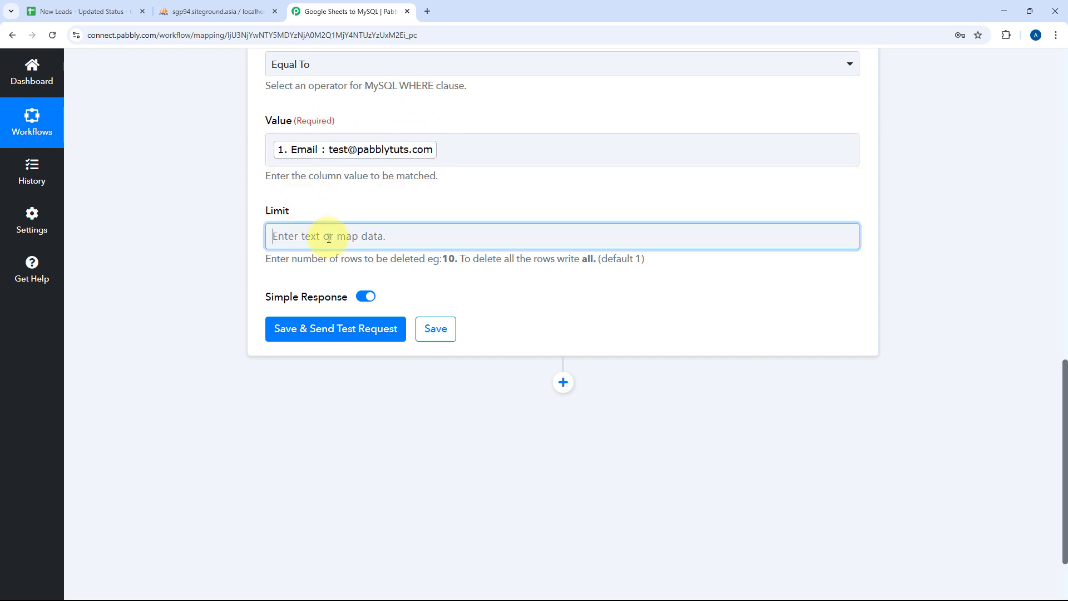
{"action": "type", "text": "1"}
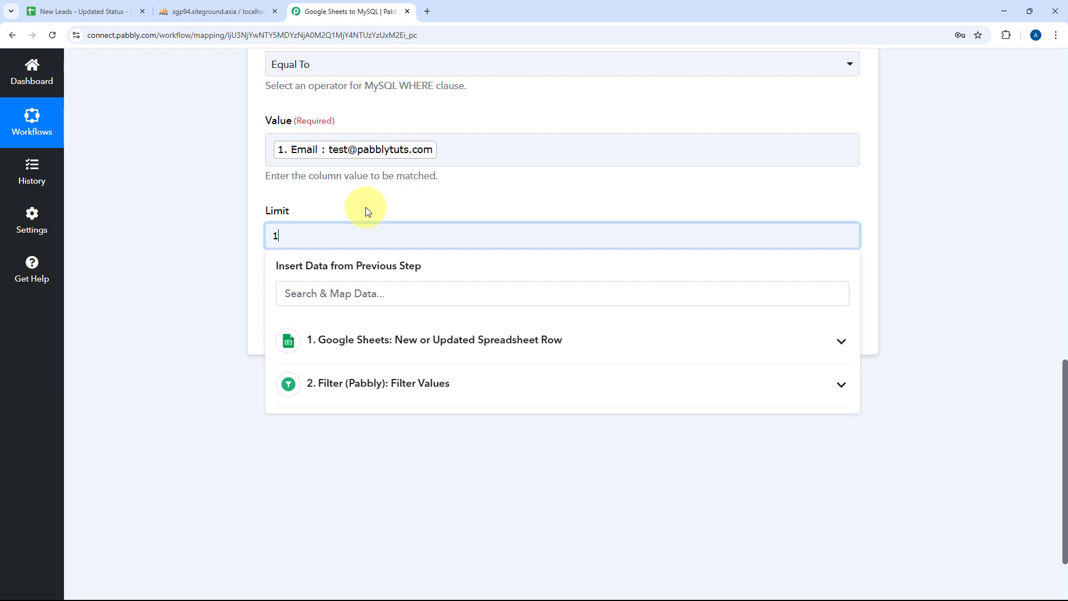
{"action": "left_click", "coordinate": [367, 209]}
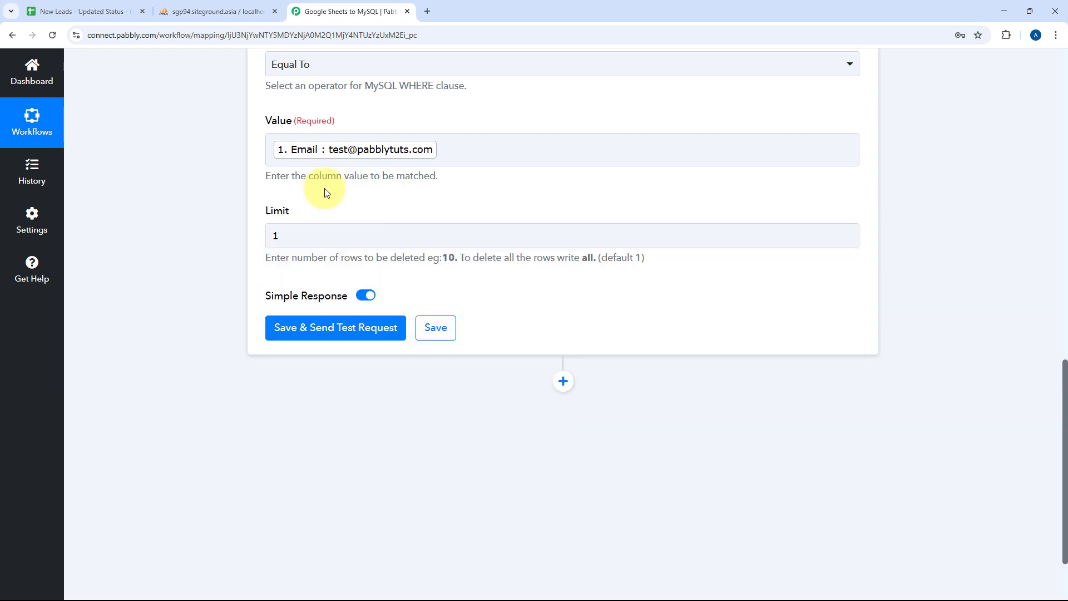
Review the MySQL Delete Rows settings, then save the step and send a test request
{"action": "scroll", "coordinate": [334, 200], "scroll_direction": "up", "scroll_amount": 5}
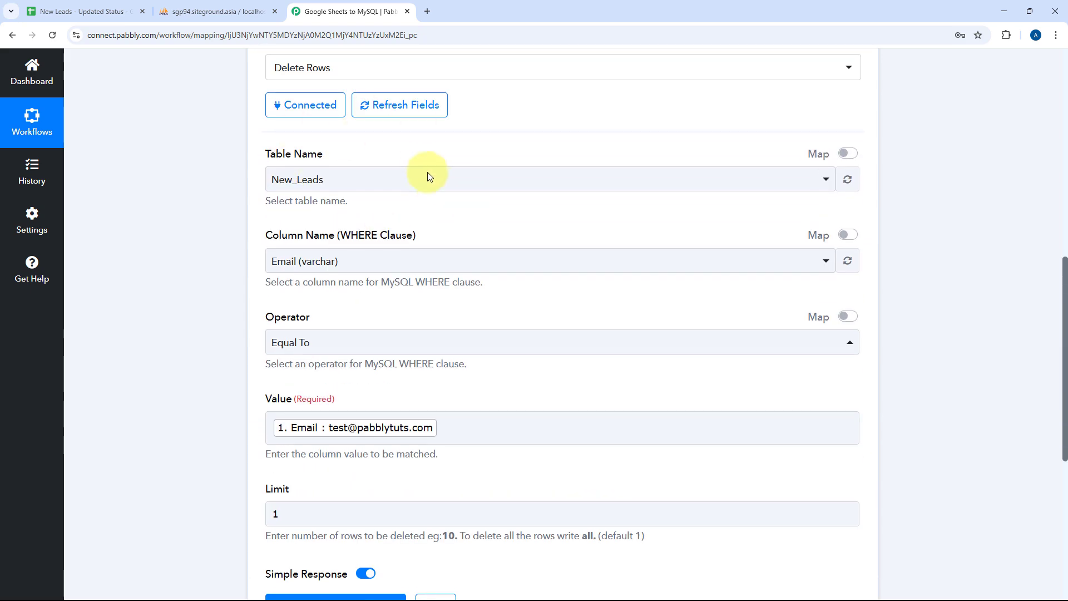
{"action": "scroll", "coordinate": [428, 174], "scroll_direction": "down", "scroll_amount": 6}
{"action": "left_click", "coordinate": [333, 274]}
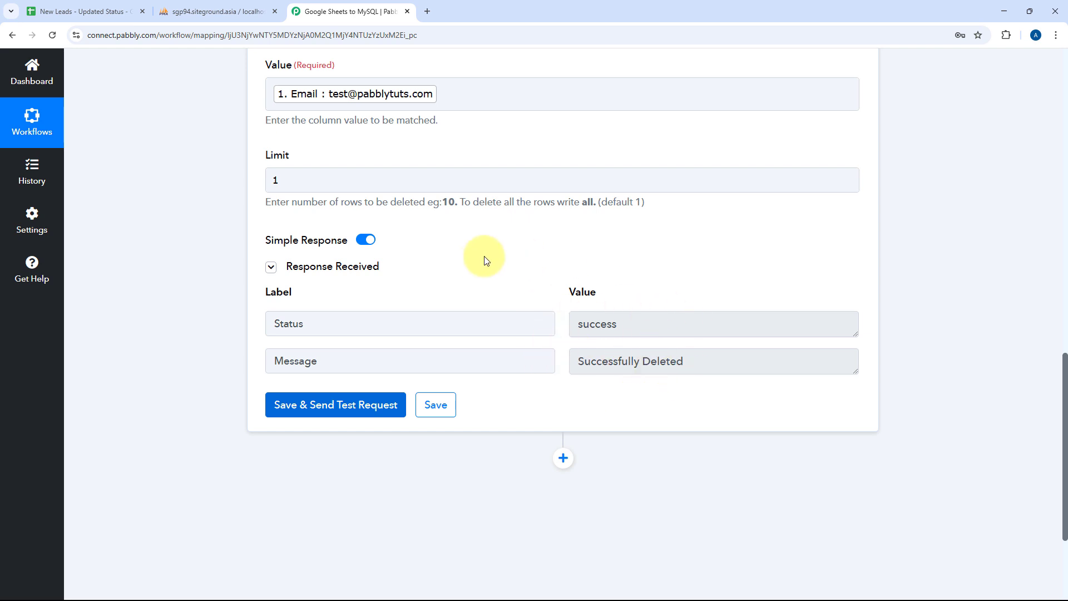
Switch to phpMyAdmin and reload the New_Leads table to check whether the test lead's row was deleted
{"action": "scroll", "coordinate": [486, 260], "scroll_direction": "up", "scroll_amount": 3}
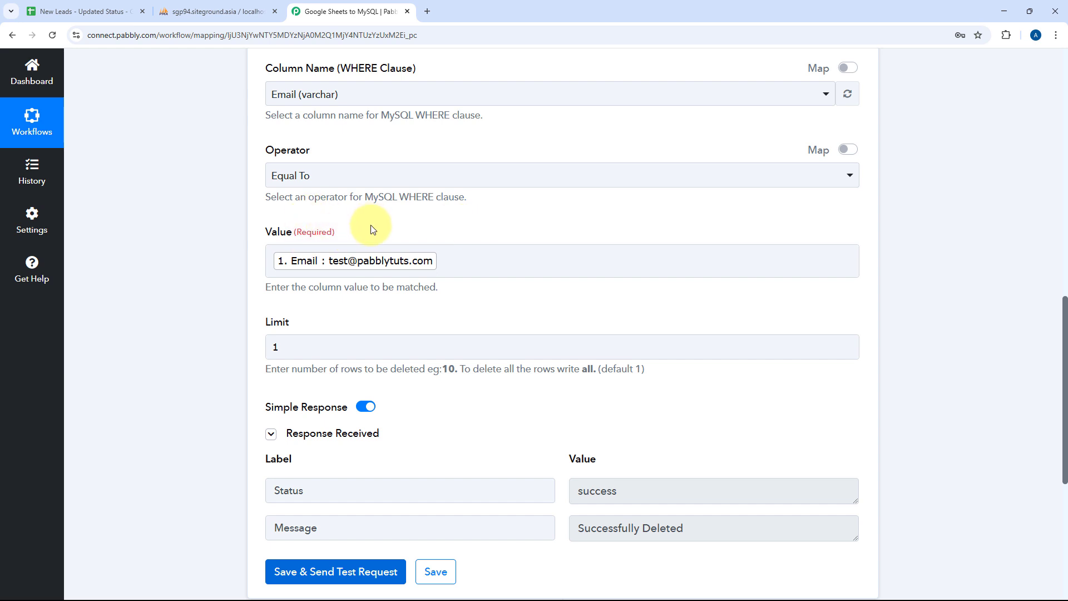
{"action": "left_click", "coordinate": [212, 6]}
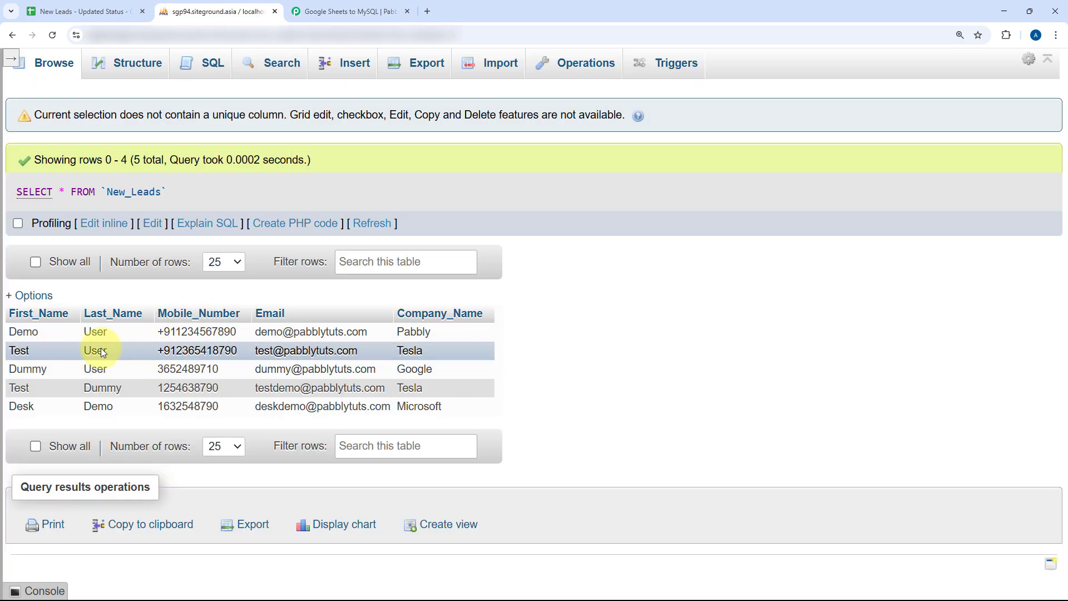
{"action": "left_click", "coordinate": [54, 36]}
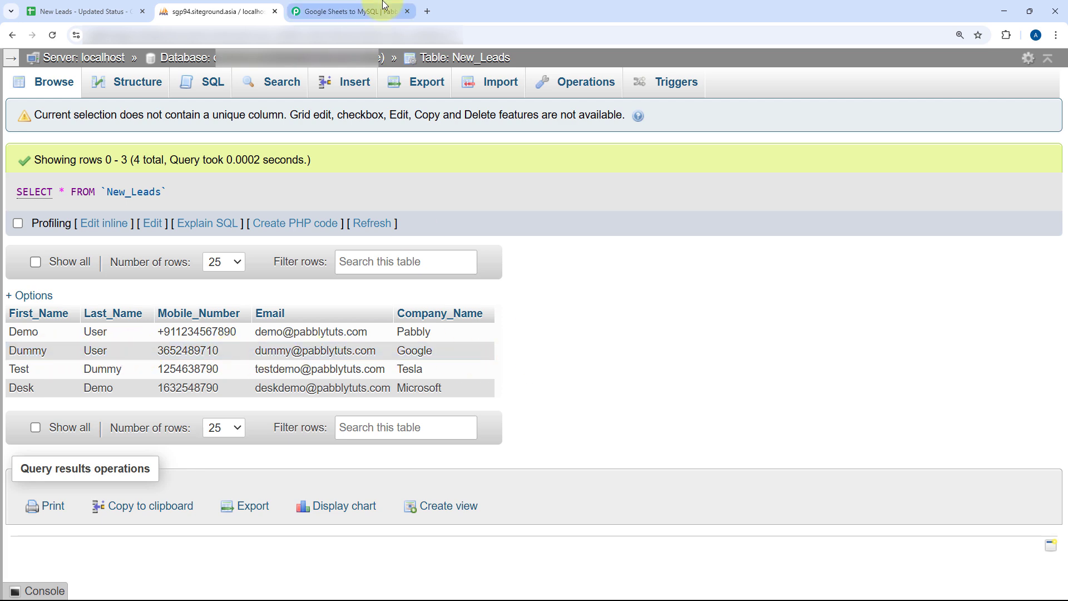
Return to the Pabbly Connect workflow and collapse the MySQL Delete Rows step to show the whole workflow
{"action": "left_click", "coordinate": [350, 11]}
{"action": "scroll", "coordinate": [551, 223], "scroll_direction": "up", "scroll_amount": 6}
{"action": "scroll", "coordinate": [548, 255], "scroll_direction": "up", "scroll_amount": 3}
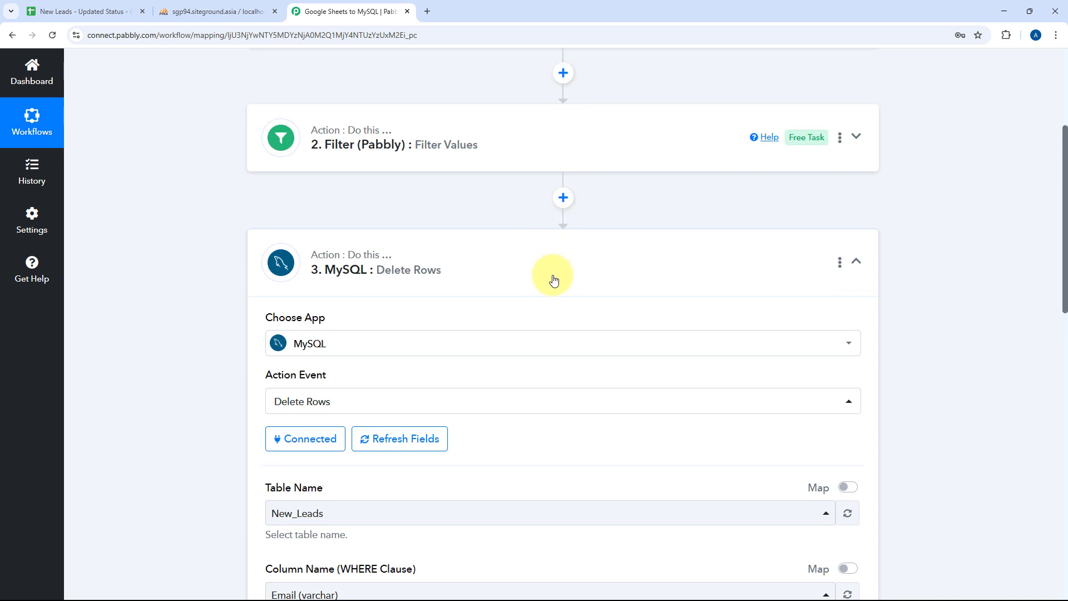
{"action": "left_click", "coordinate": [551, 272]}
{"action": "scroll", "coordinate": [526, 217], "scroll_direction": "up", "scroll_amount": 5}
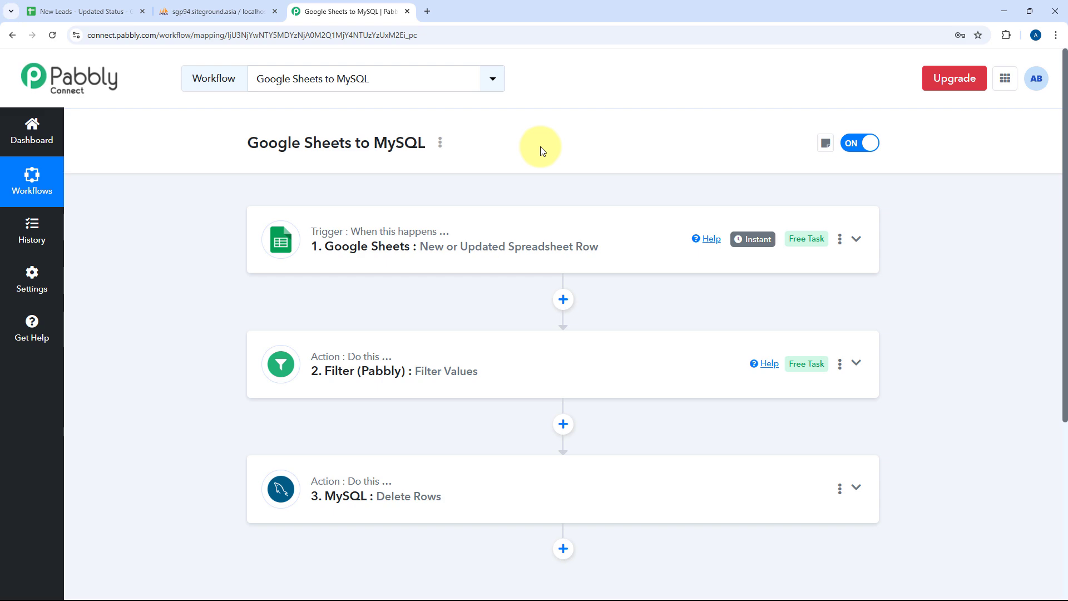
Switch to the New Leads - Updated Status spreadsheet and set the status of the lead in row 5 to Lost
{"action": "left_click", "coordinate": [85, 9]}
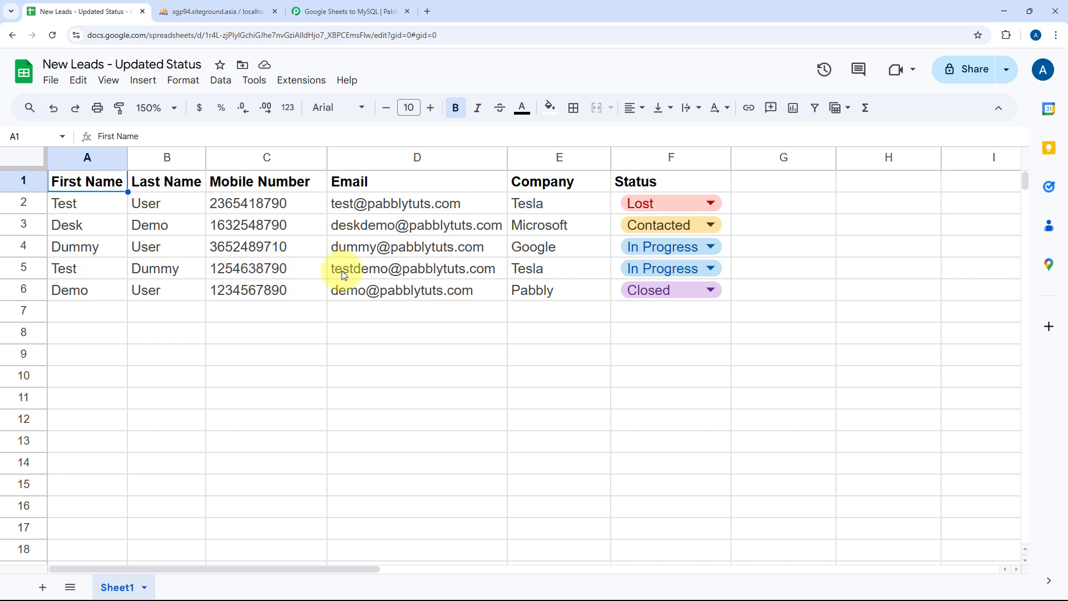
{"action": "left_click", "coordinate": [687, 272]}
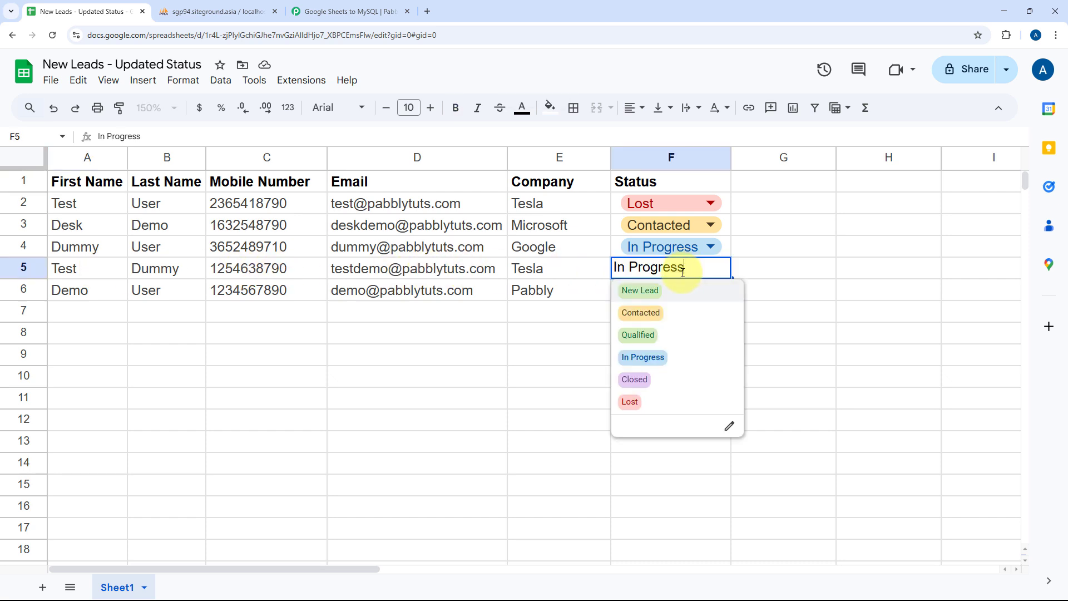
{"action": "left_click", "coordinate": [643, 403]}
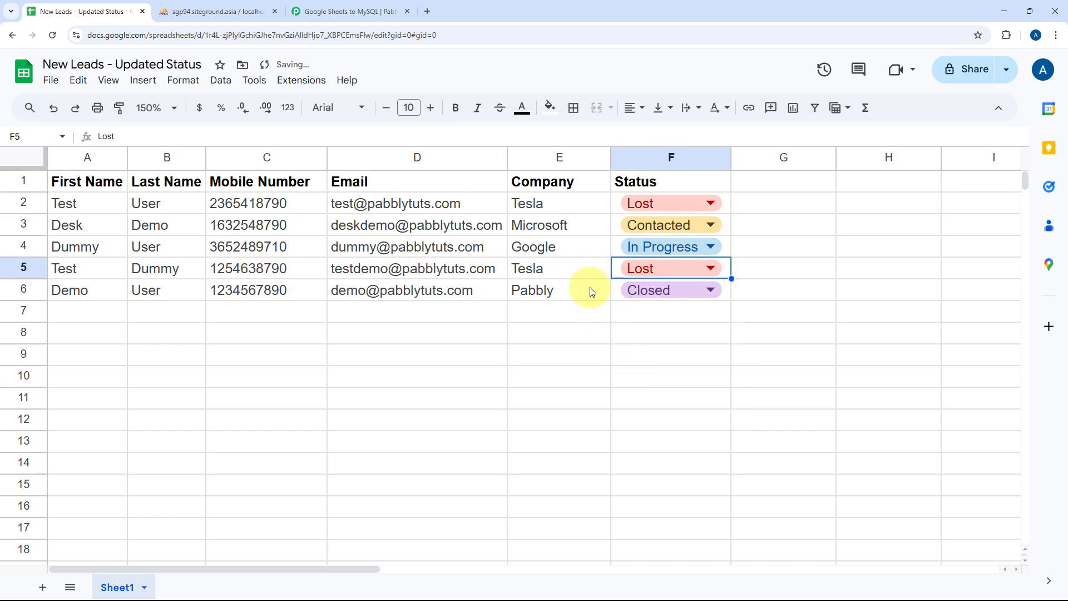
Compare the row 5 lead with the New_Leads table in phpMyAdmin, reload the table to check the deletion, and return to Pabbly Connect
{"action": "left_click", "coordinate": [236, 5]}
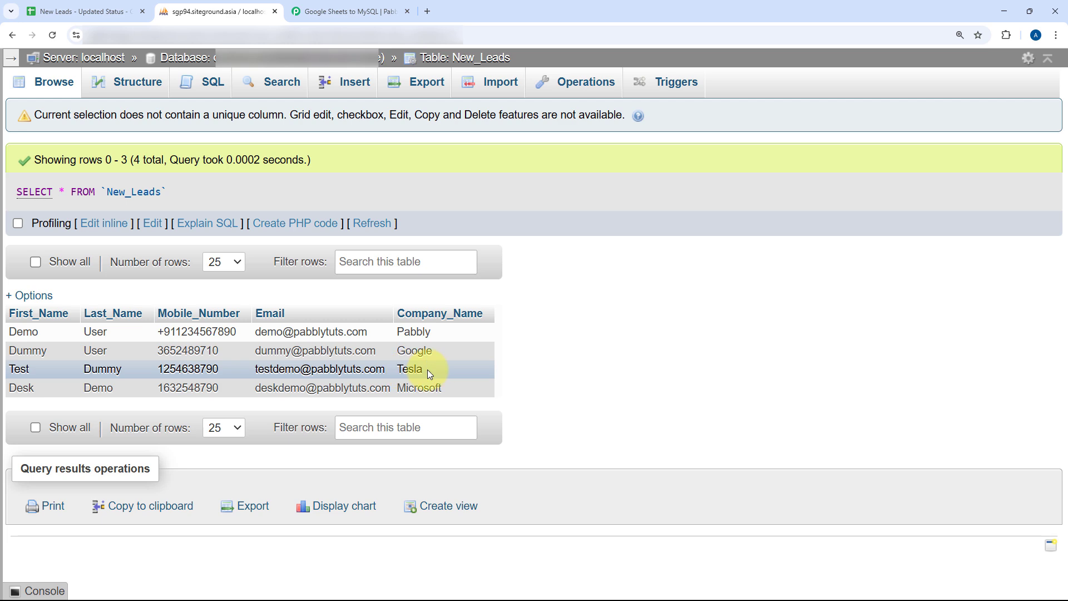
{"action": "left_click", "coordinate": [84, 11]}
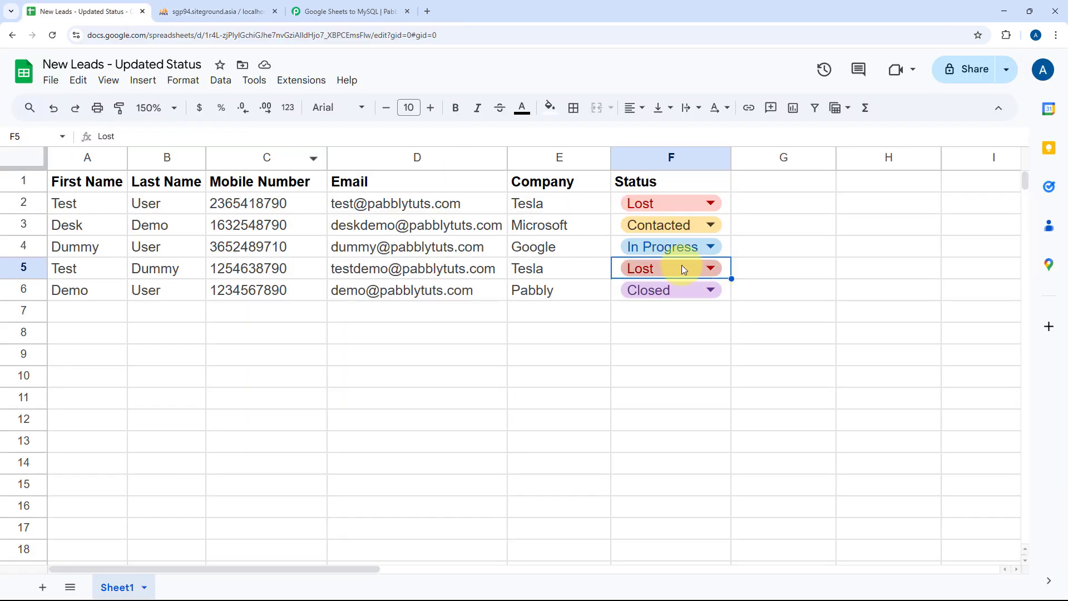
{"action": "left_click", "coordinate": [267, 7]}
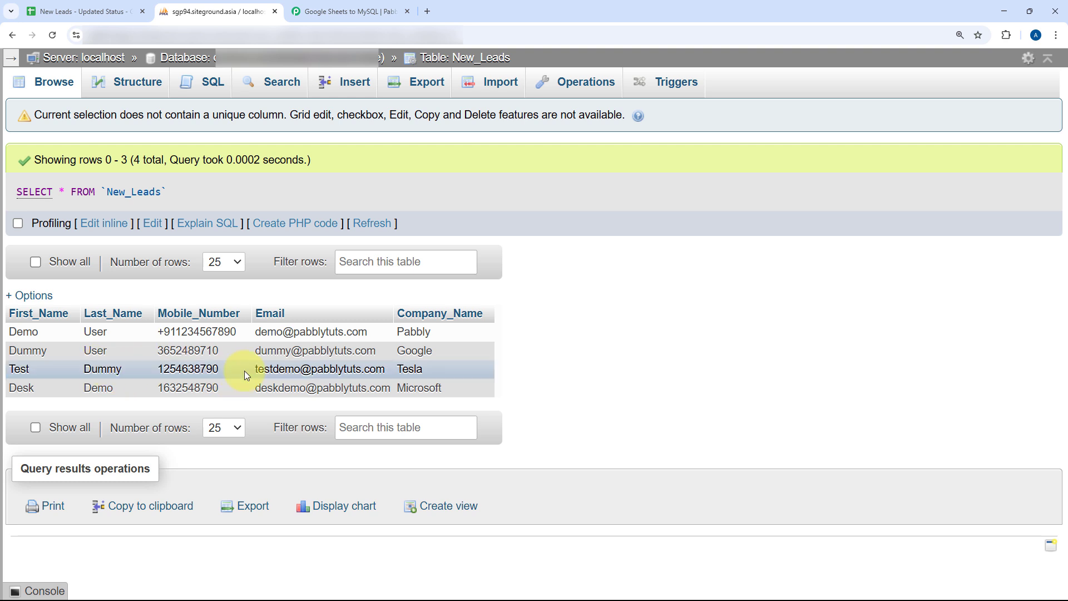
{"action": "left_click", "coordinate": [53, 36]}
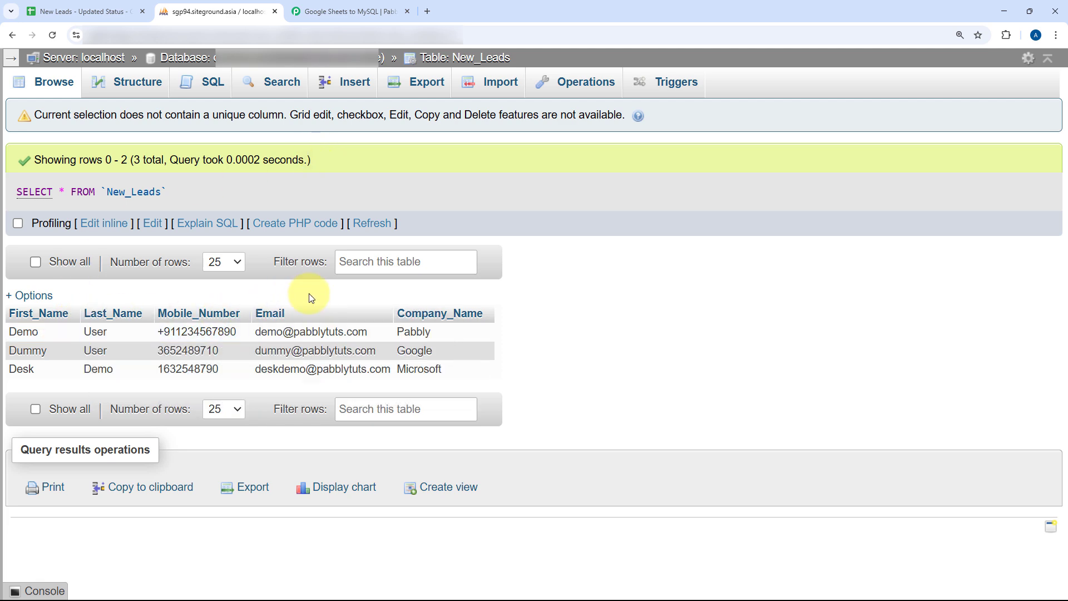
{"action": "left_click", "coordinate": [314, 11]}
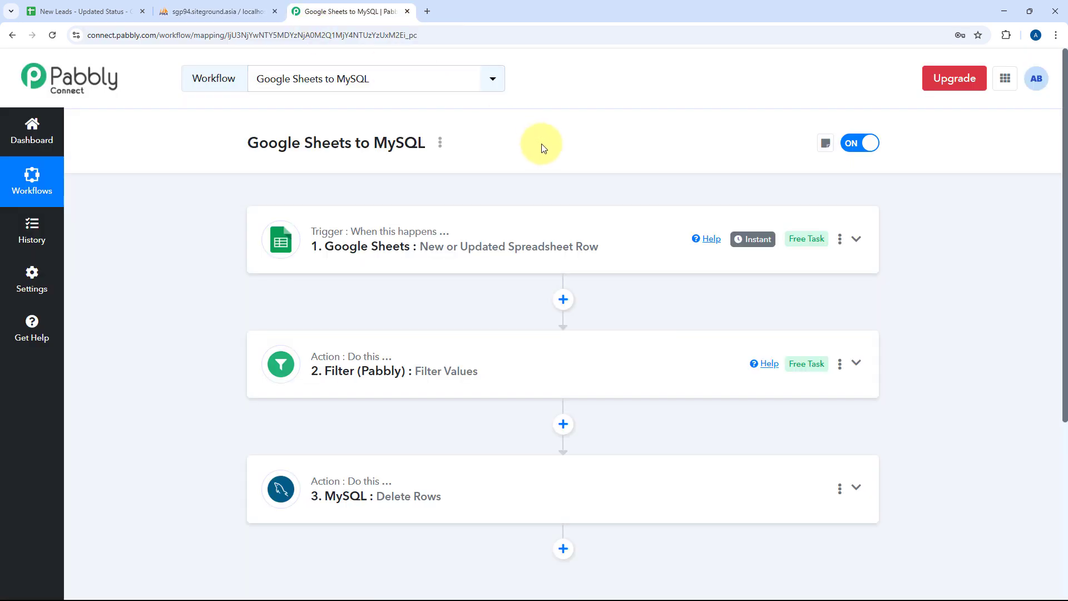